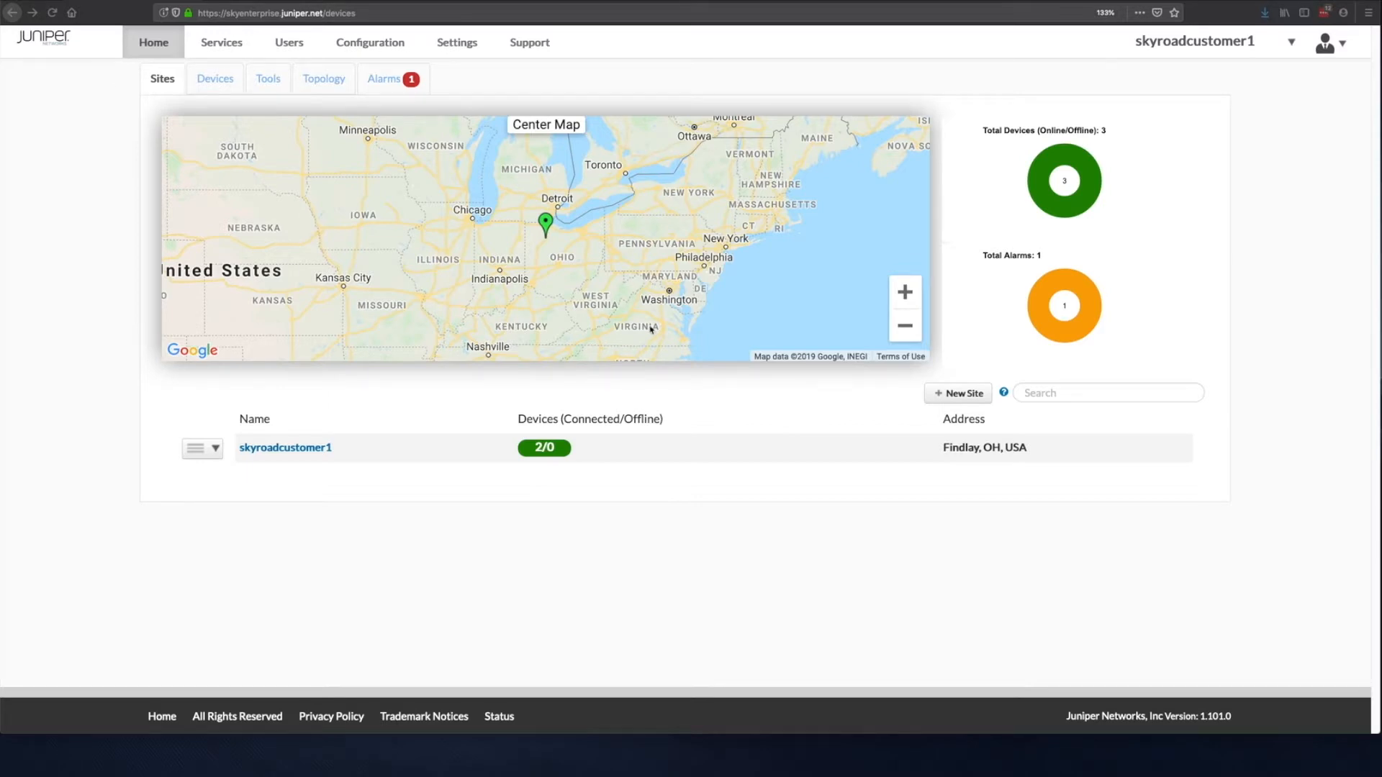
# - Create a new site named site12 at Sunnyvale, CA, USA and assign the lab-firewall device to it
pyautogui.click(948, 393)
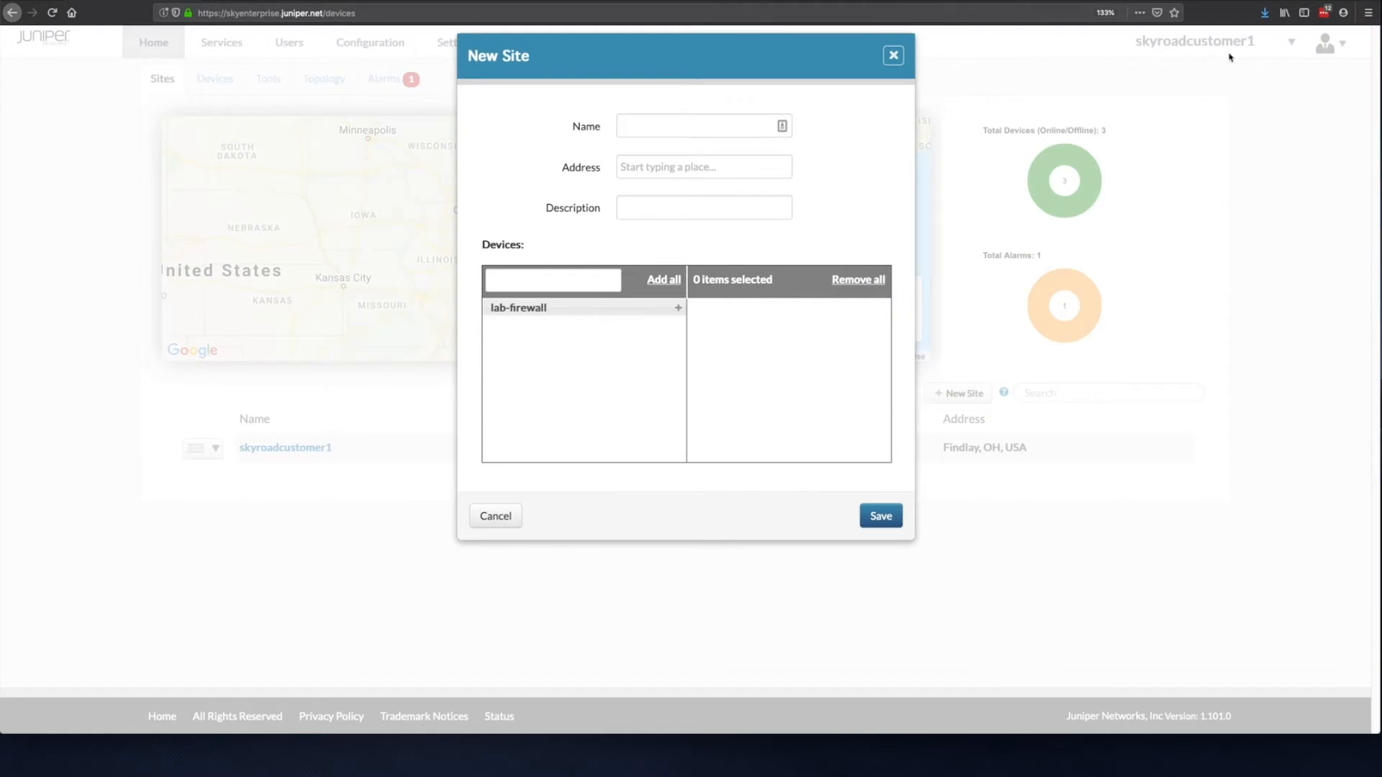
pyautogui.click(679, 130)
pyautogui.write('site12')
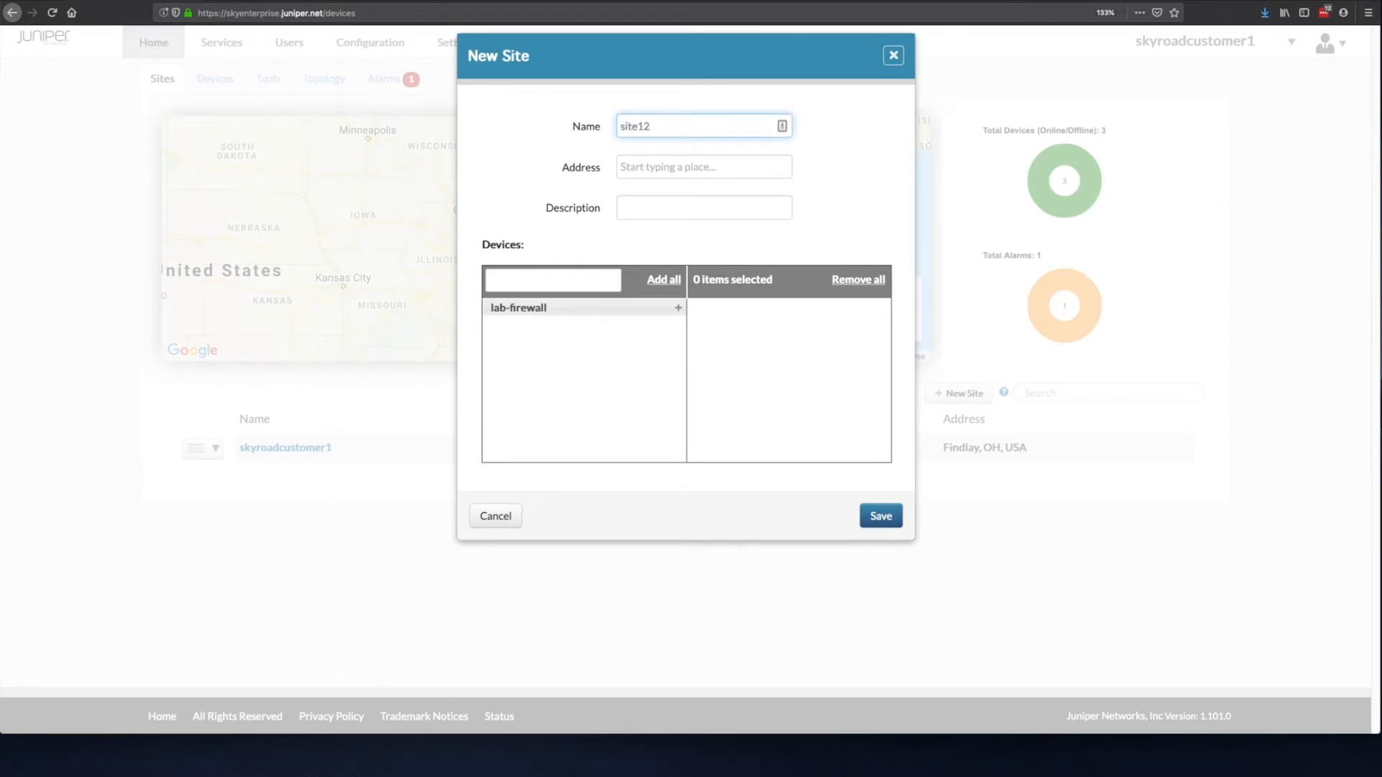
pyautogui.click(650, 170)
pyautogui.write('sunn')
pyautogui.press('Down')
pyautogui.press('Return')
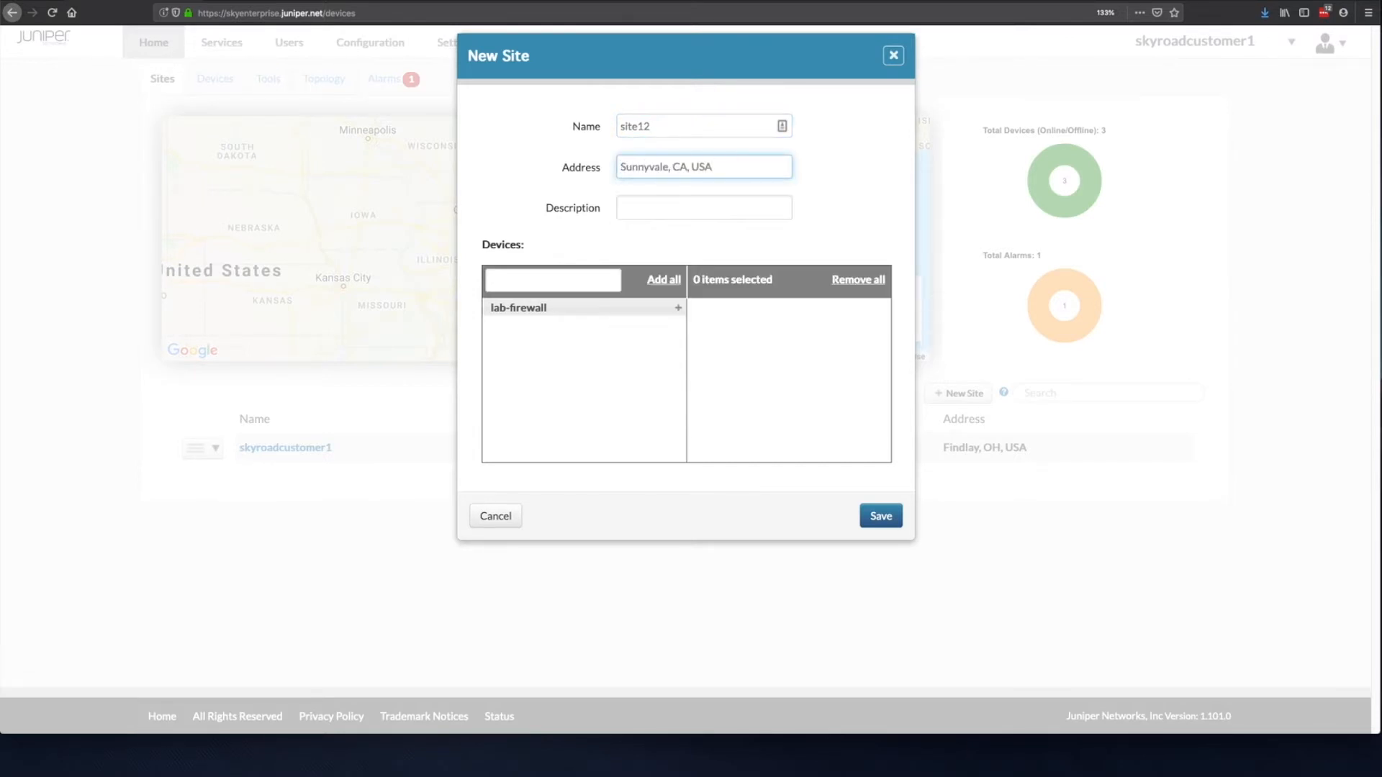
pyautogui.click(677, 308)
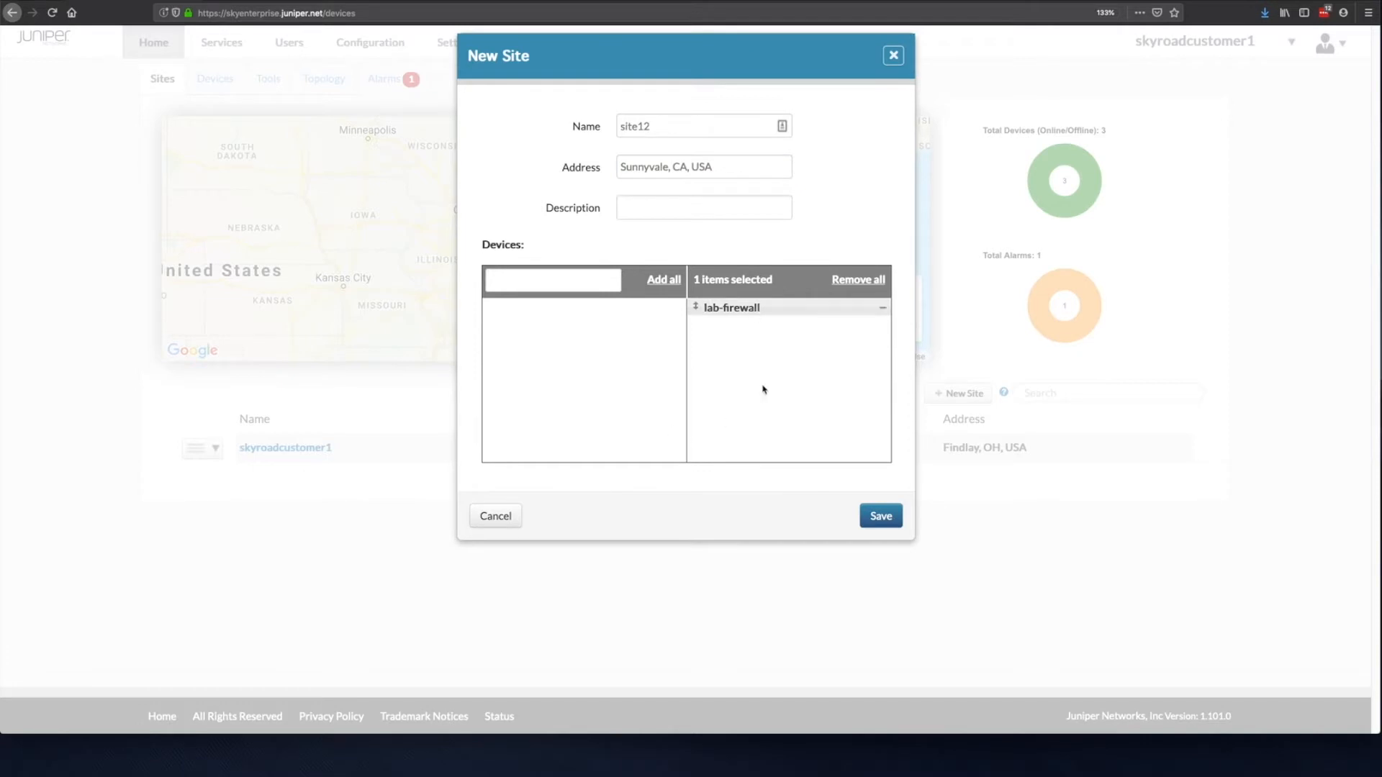
pyautogui.click(882, 516)
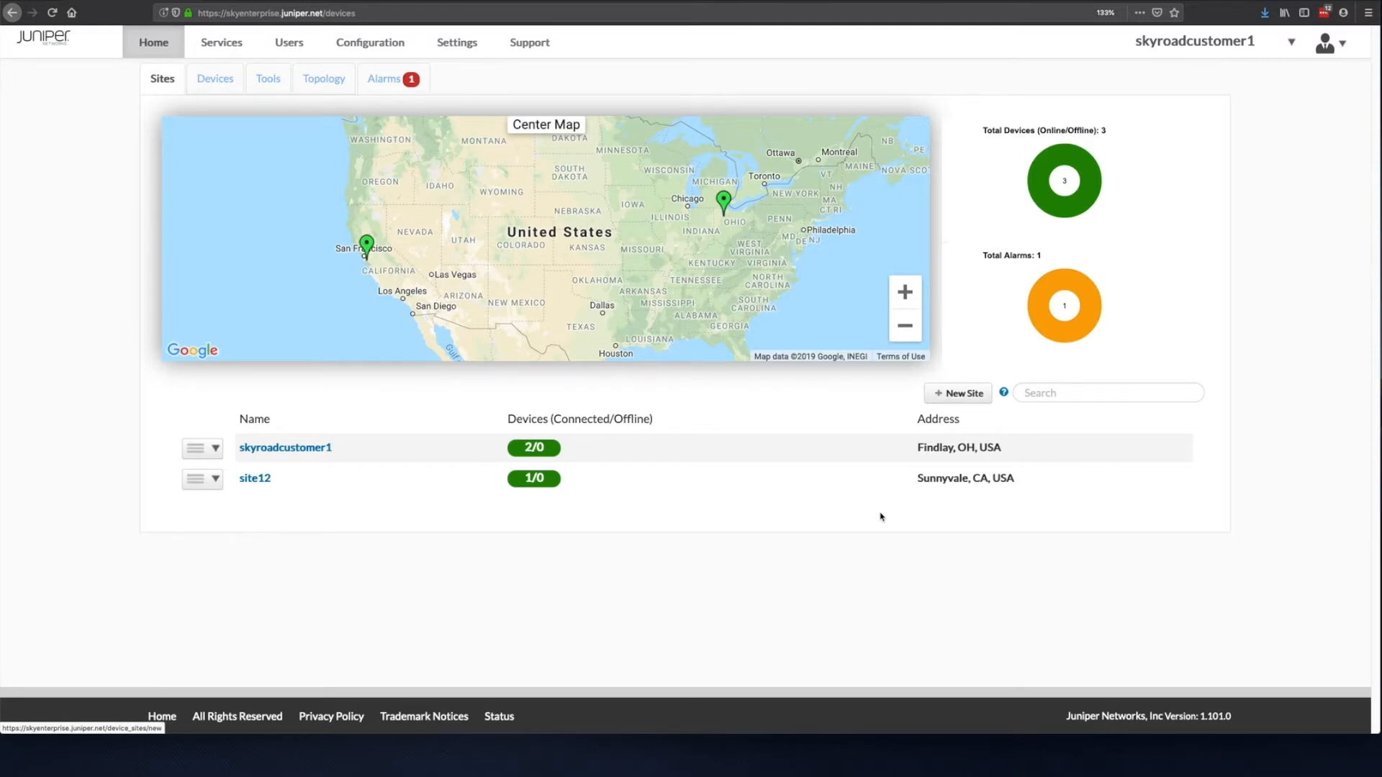
# - View the devices of site12 and examine lab-firewall's device details, including the syslog collection settings
pyautogui.click(215, 479)
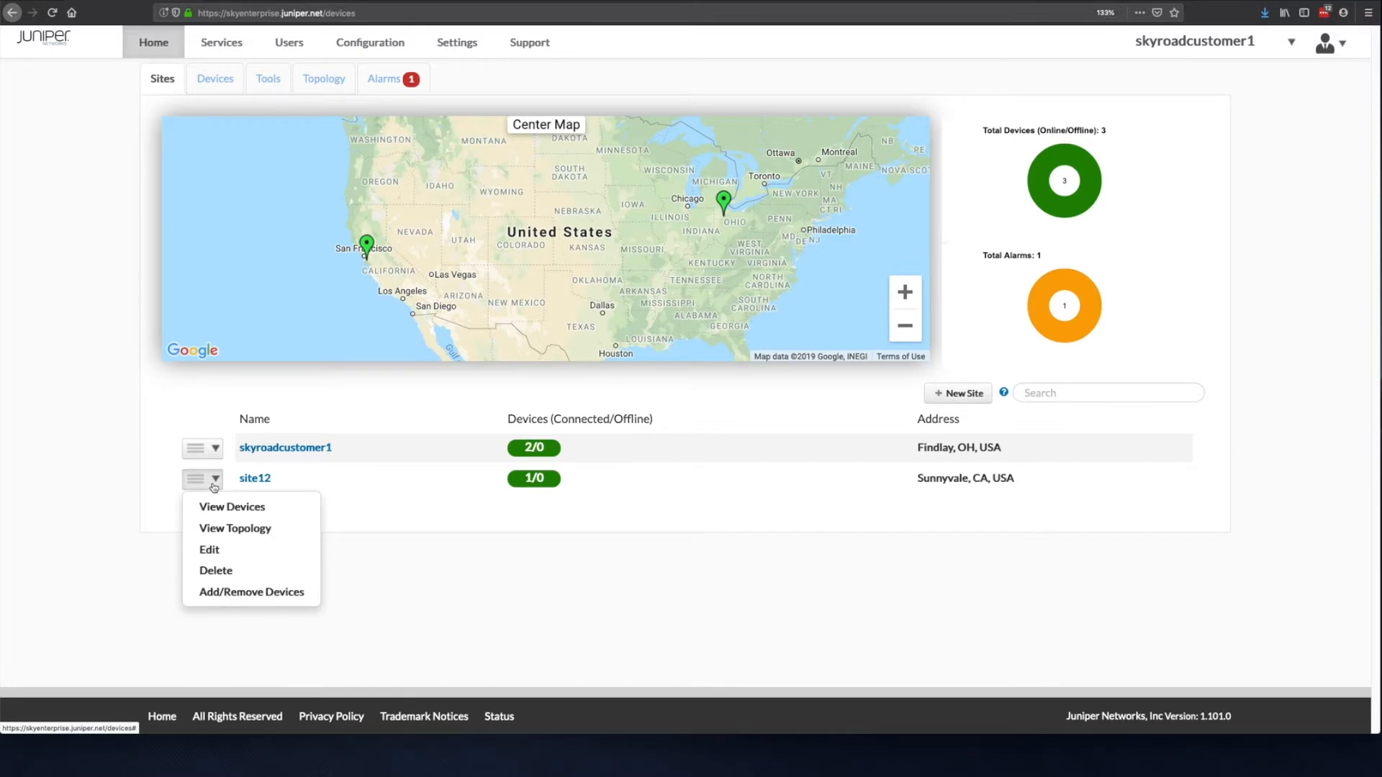
pyautogui.click(230, 506)
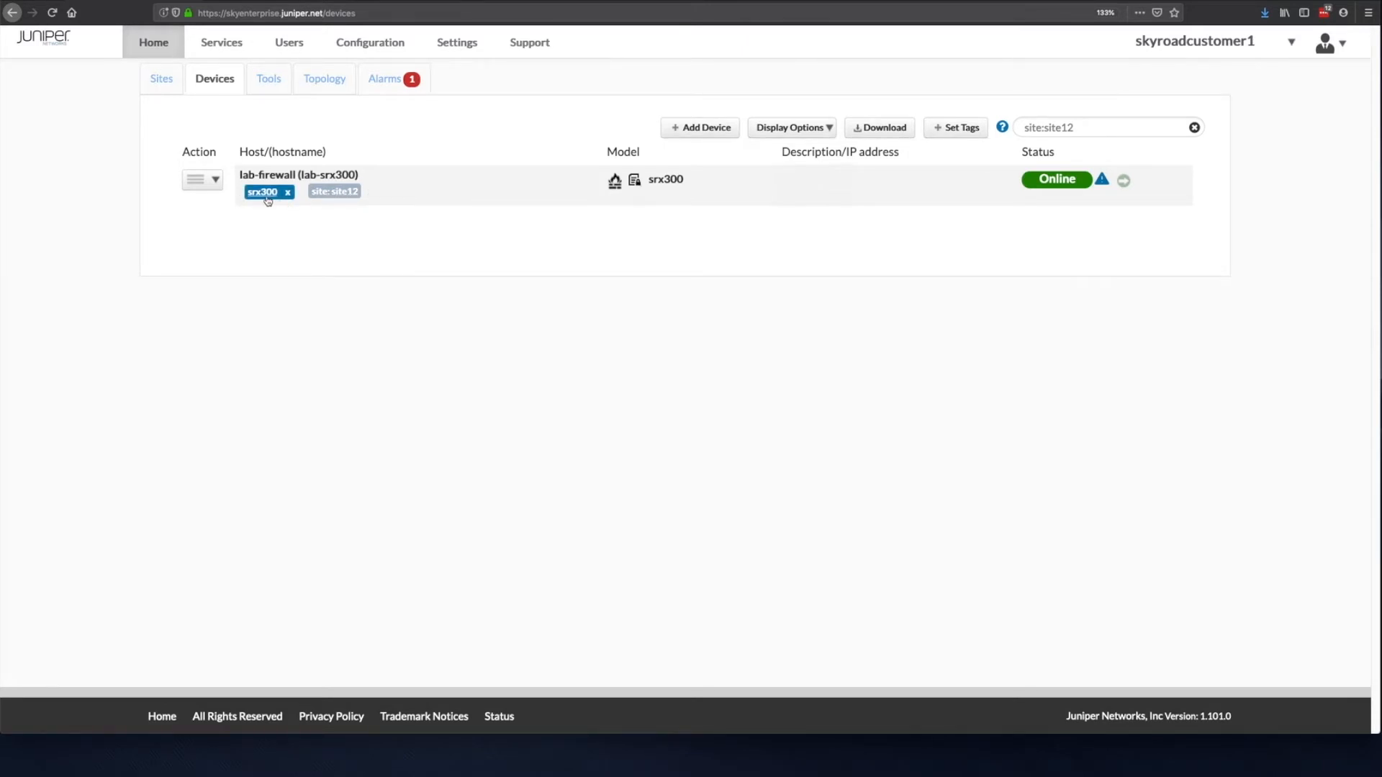
pyautogui.click(206, 180)
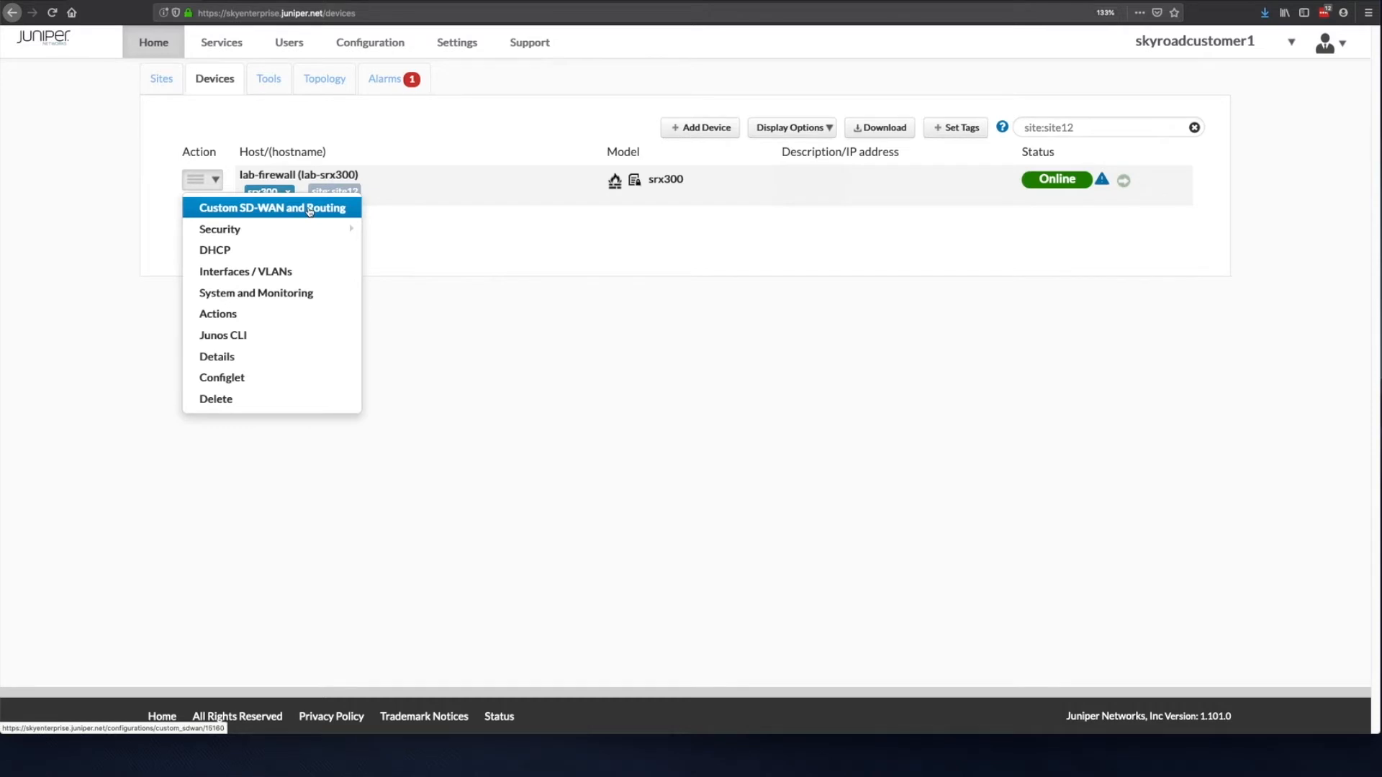
pyautogui.click(265, 358)
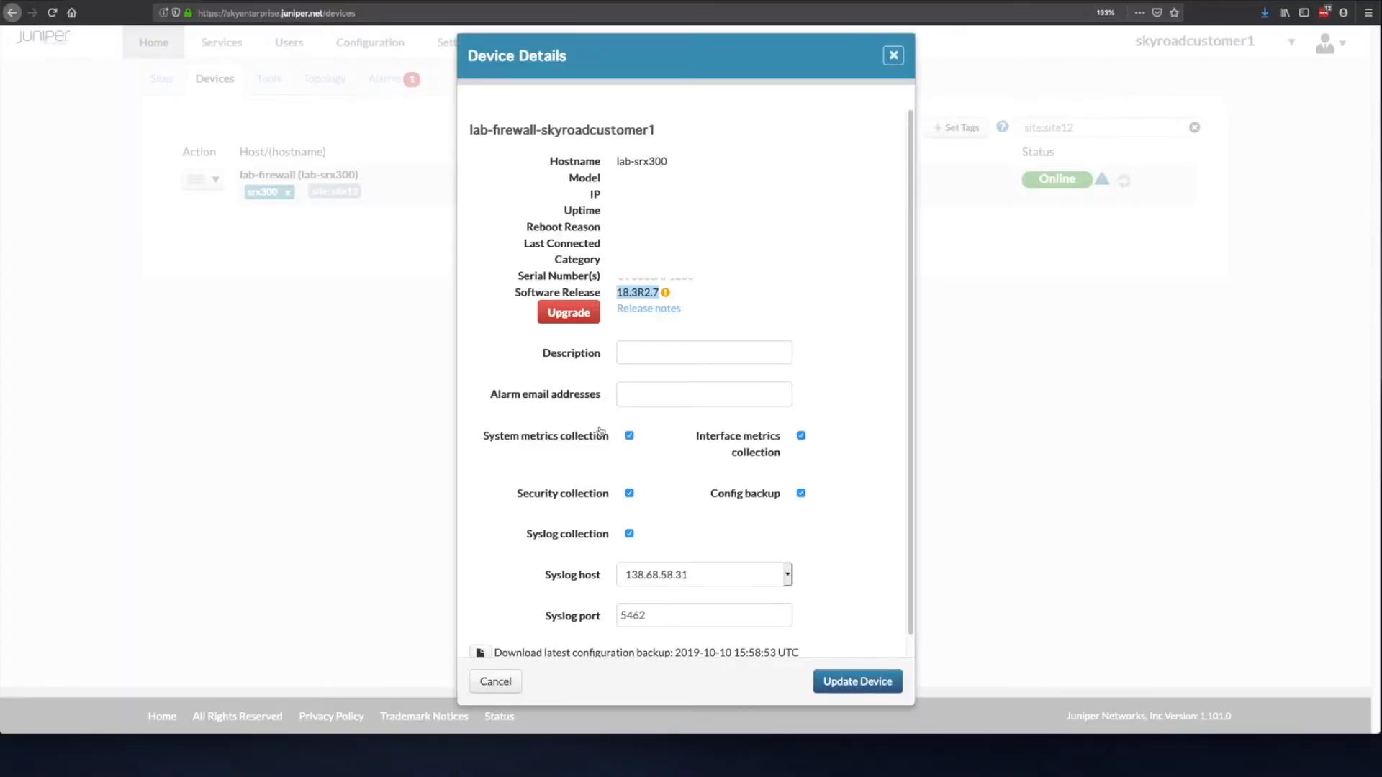
pyautogui.moveTo(528, 534); pyautogui.dragTo(573, 534)
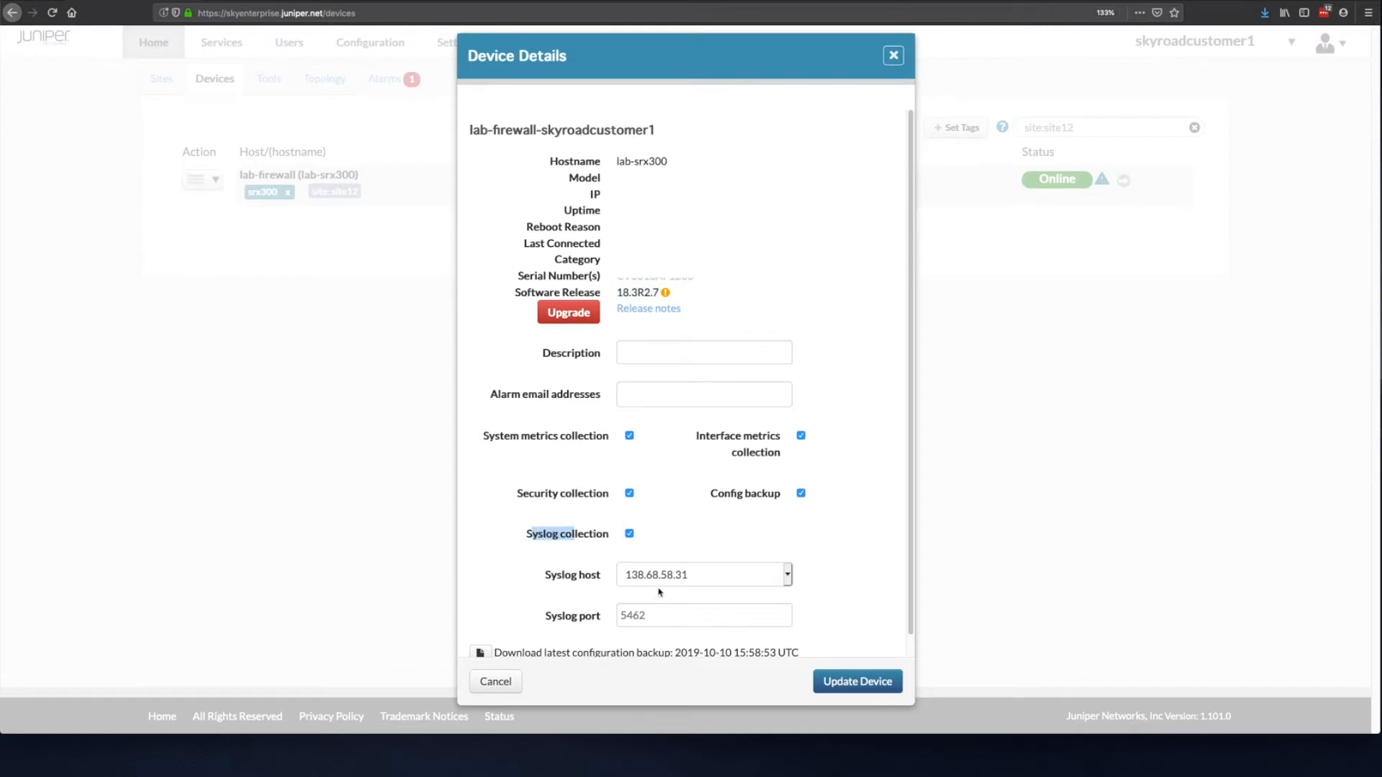
pyautogui.scroll(-1, 513, 632)
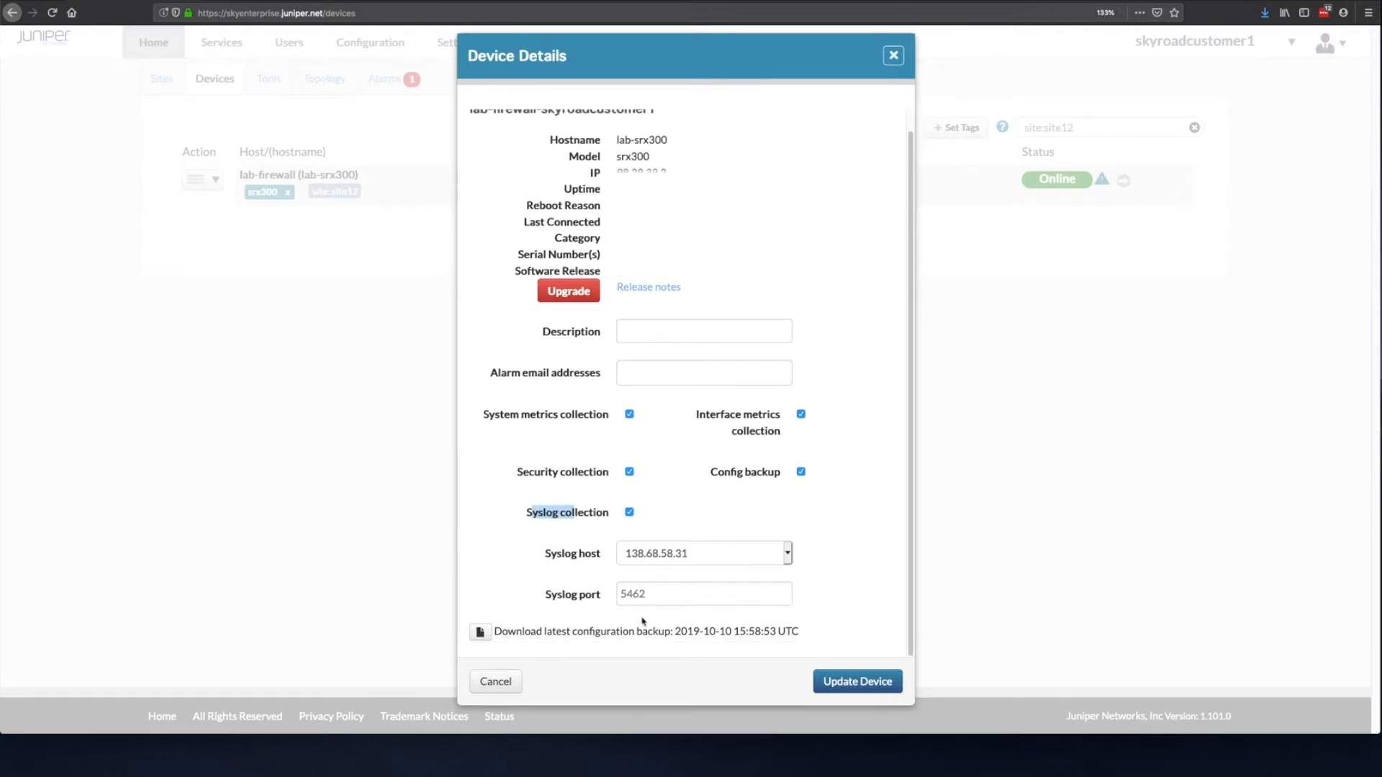
pyautogui.click(503, 680)
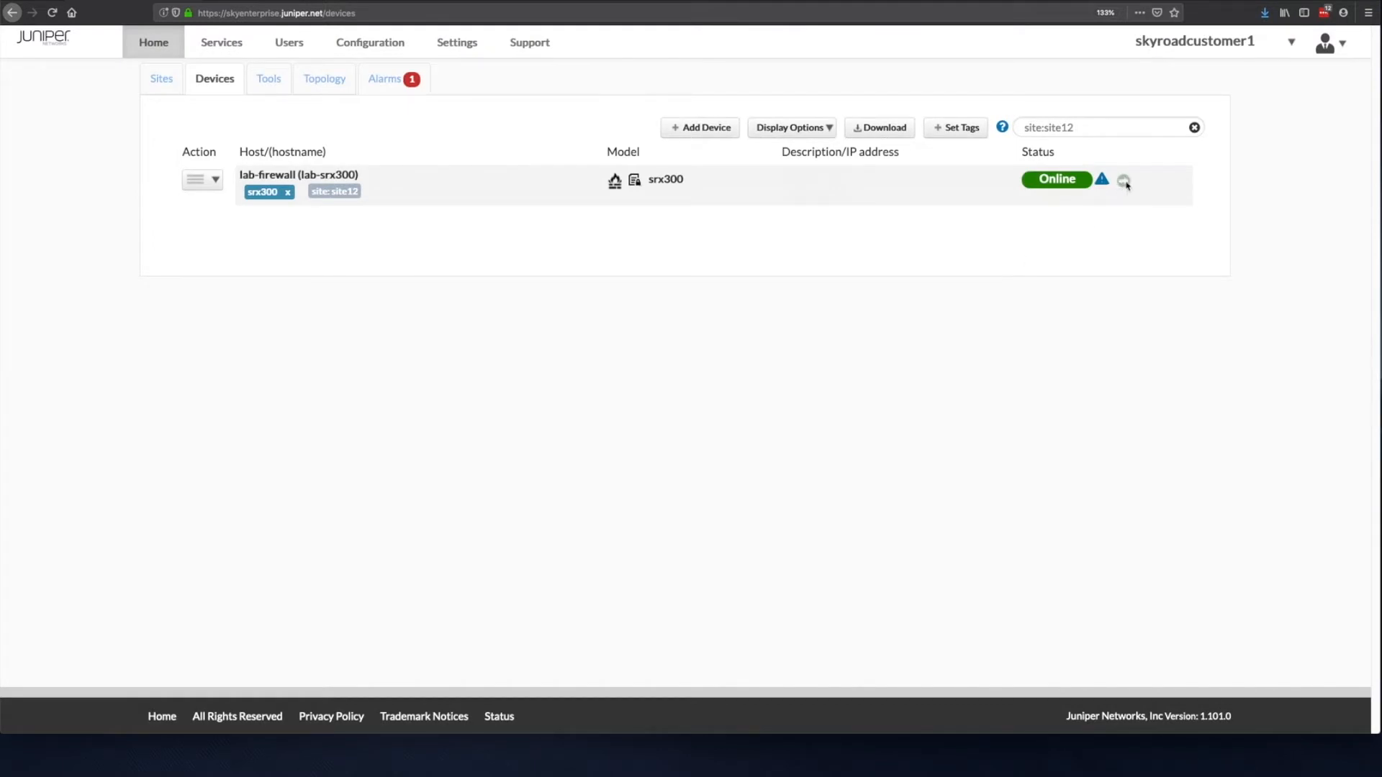
# - Copy the security log and SSL initiation commands, through the commented source-interface line, from lab-firewall's configlet
pyautogui.moveTo(1122, 186)
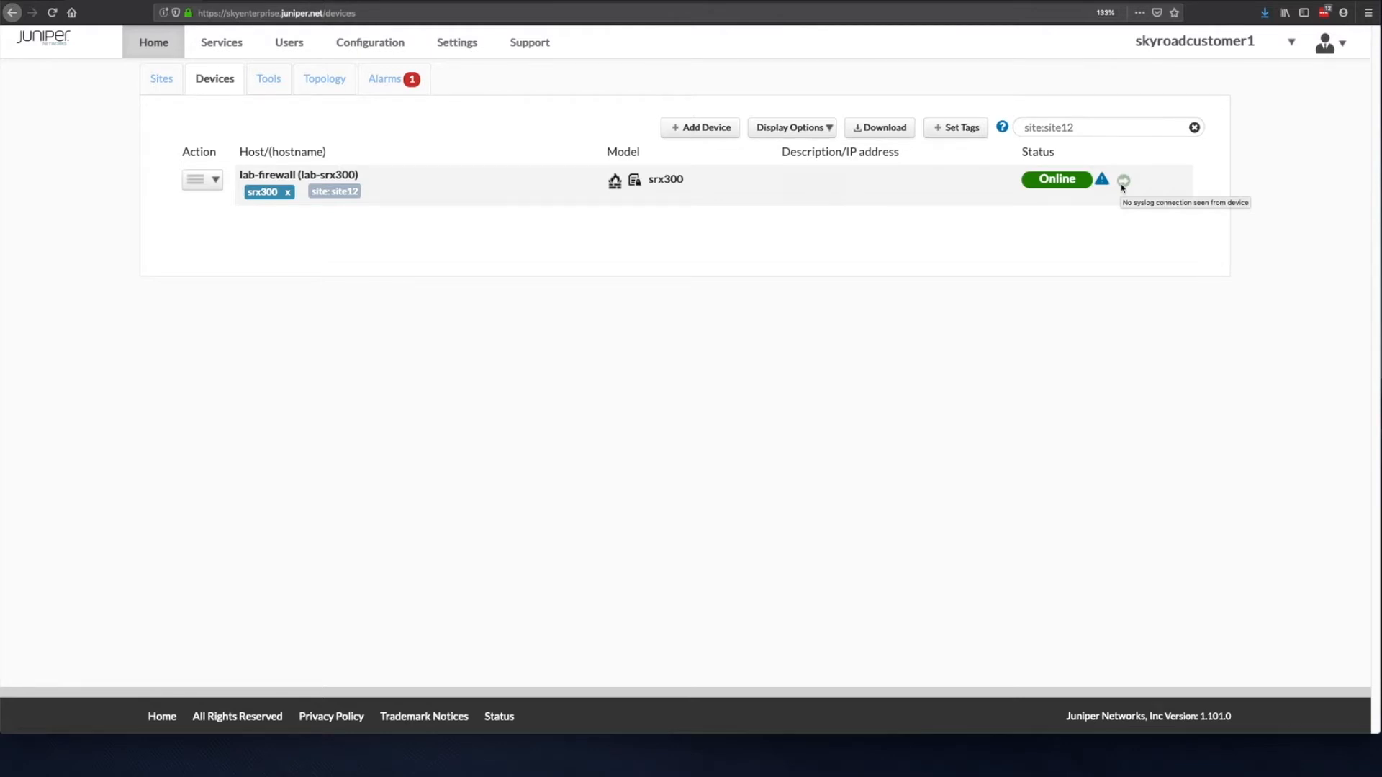
pyautogui.click(215, 193)
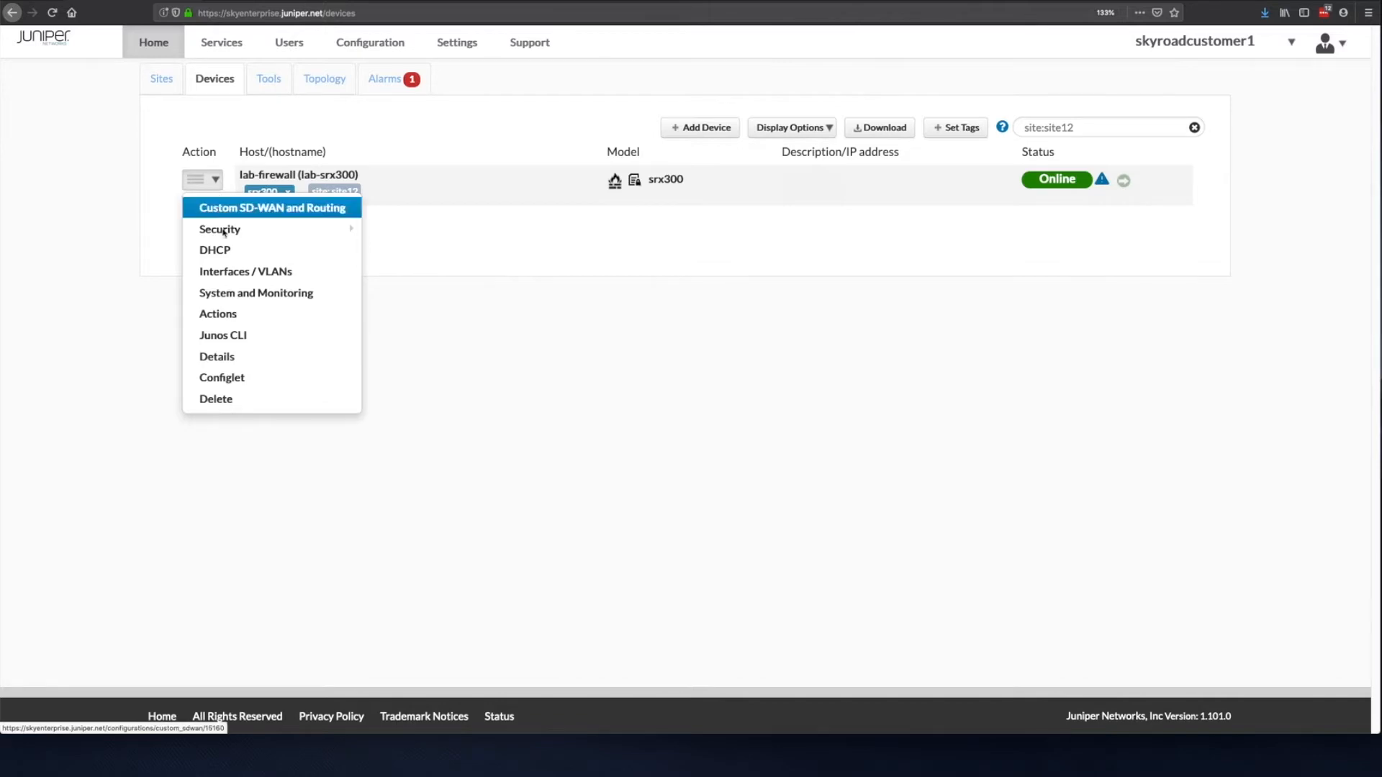
pyautogui.click(243, 381)
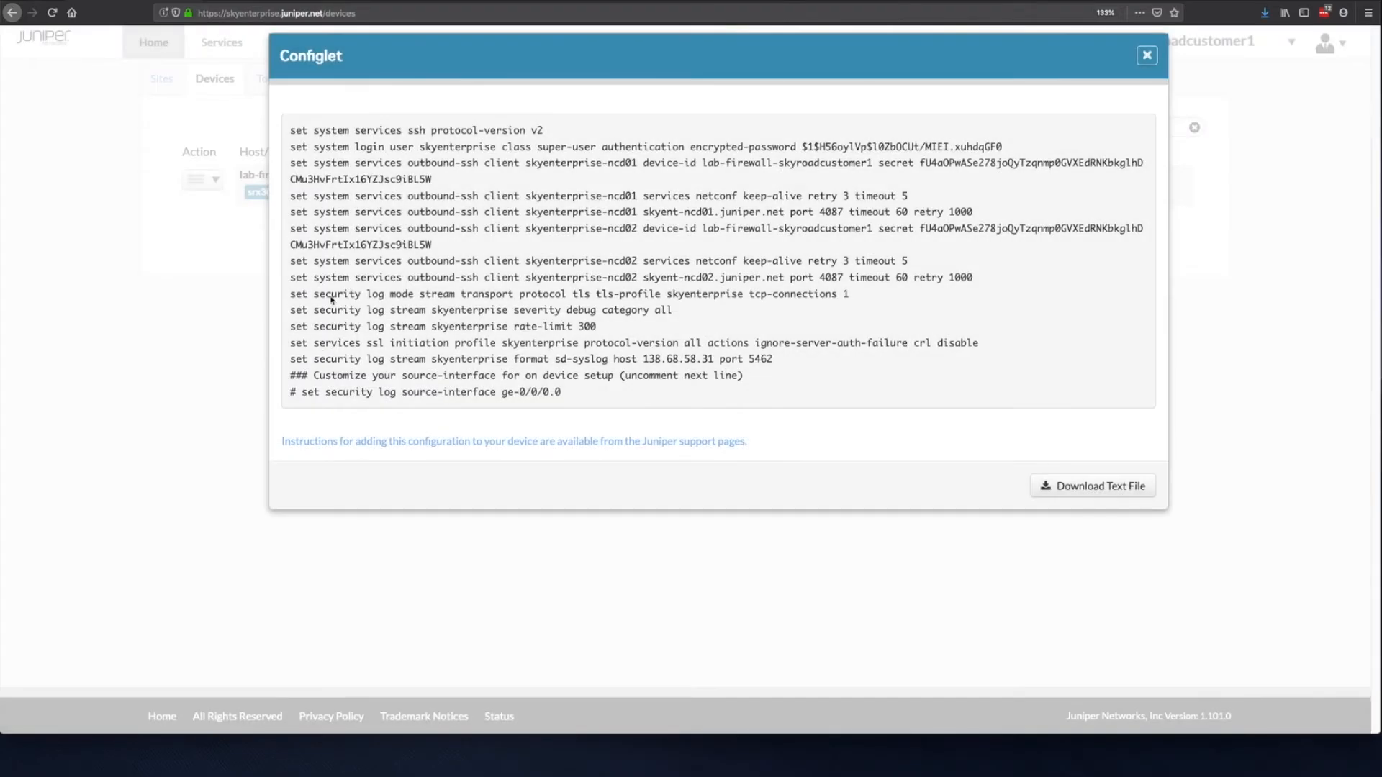
pyautogui.click(292, 296)
pyautogui.moveTo(292, 296); pyautogui.dragTo(661, 390)
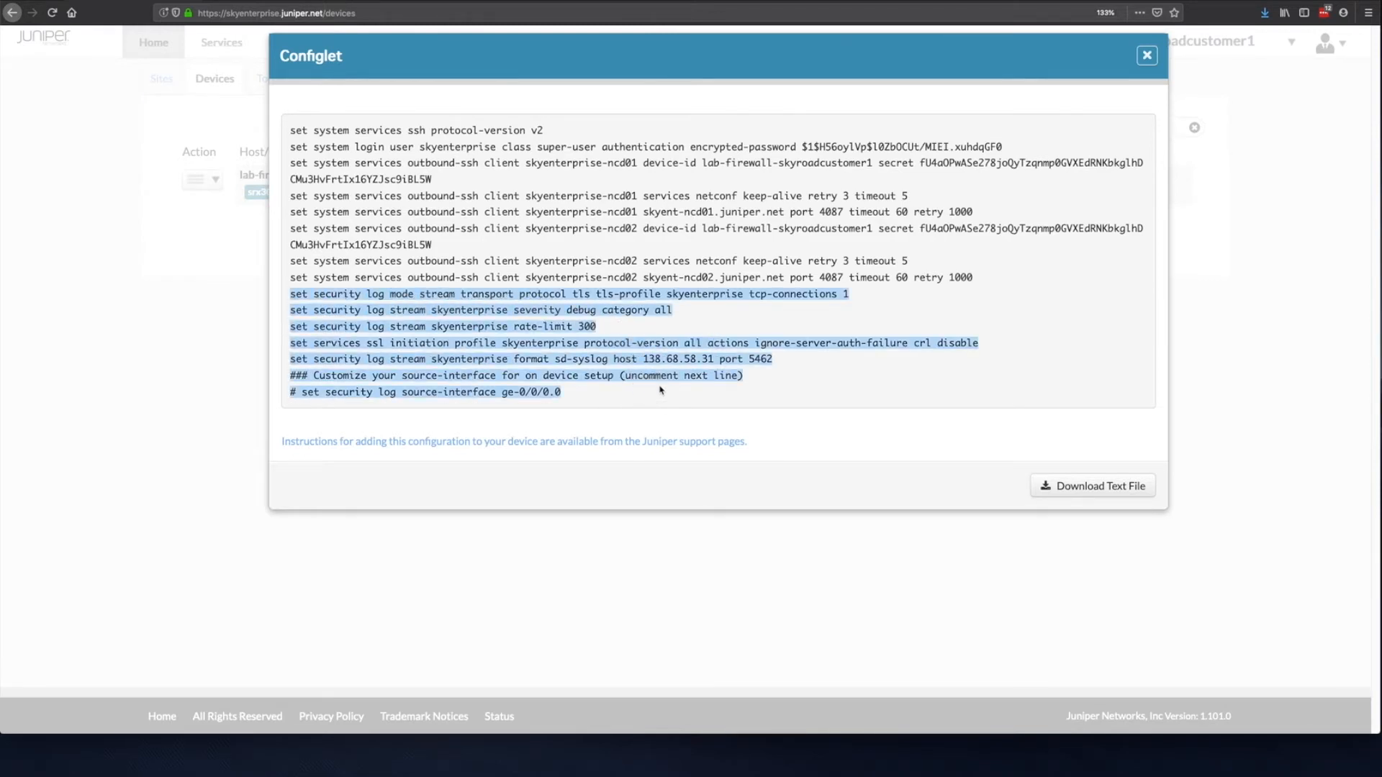
pyautogui.click(1147, 55)
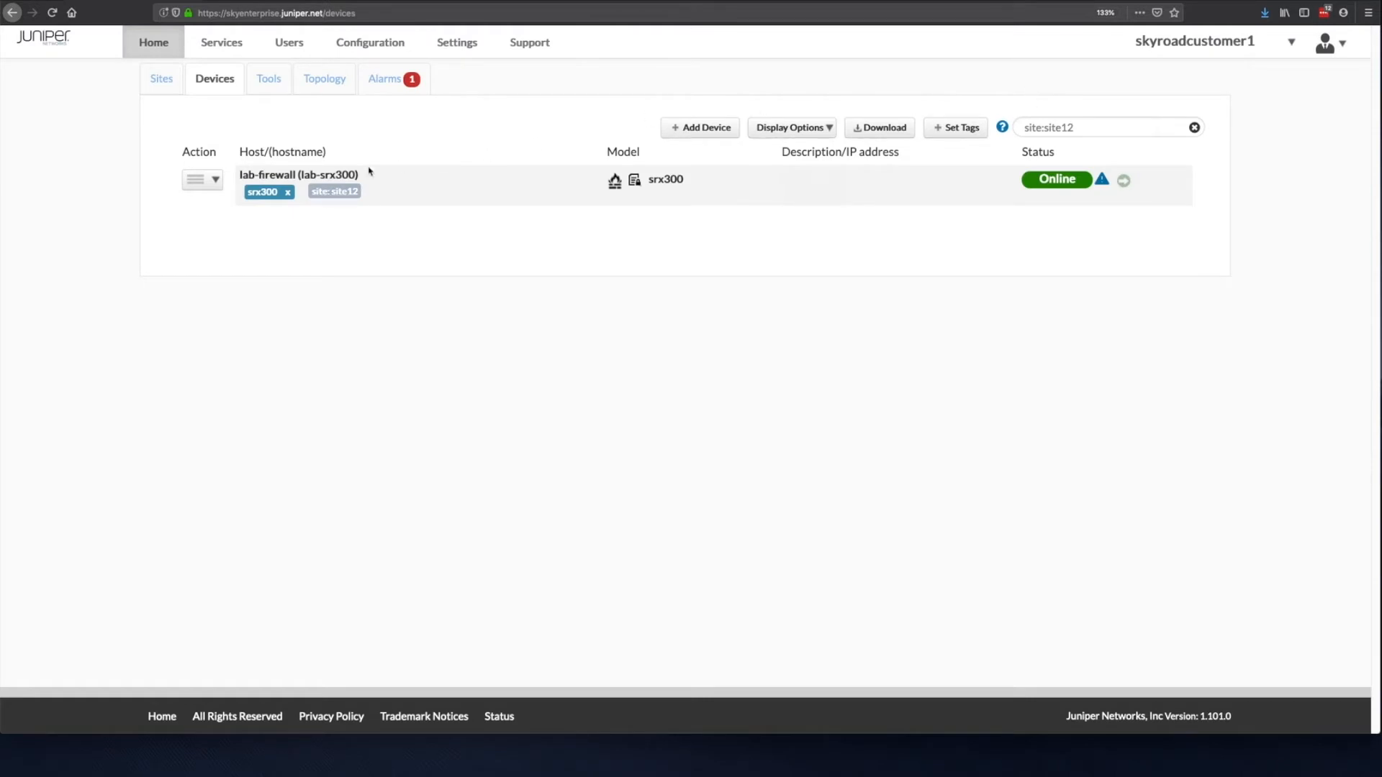
# - Open a Junos CLI session on lab-firewall and enter configuration mode
pyautogui.click(203, 179)
pyautogui.click(260, 340)
pyautogui.moveTo(352, 15); pyautogui.dragTo(509, 113)
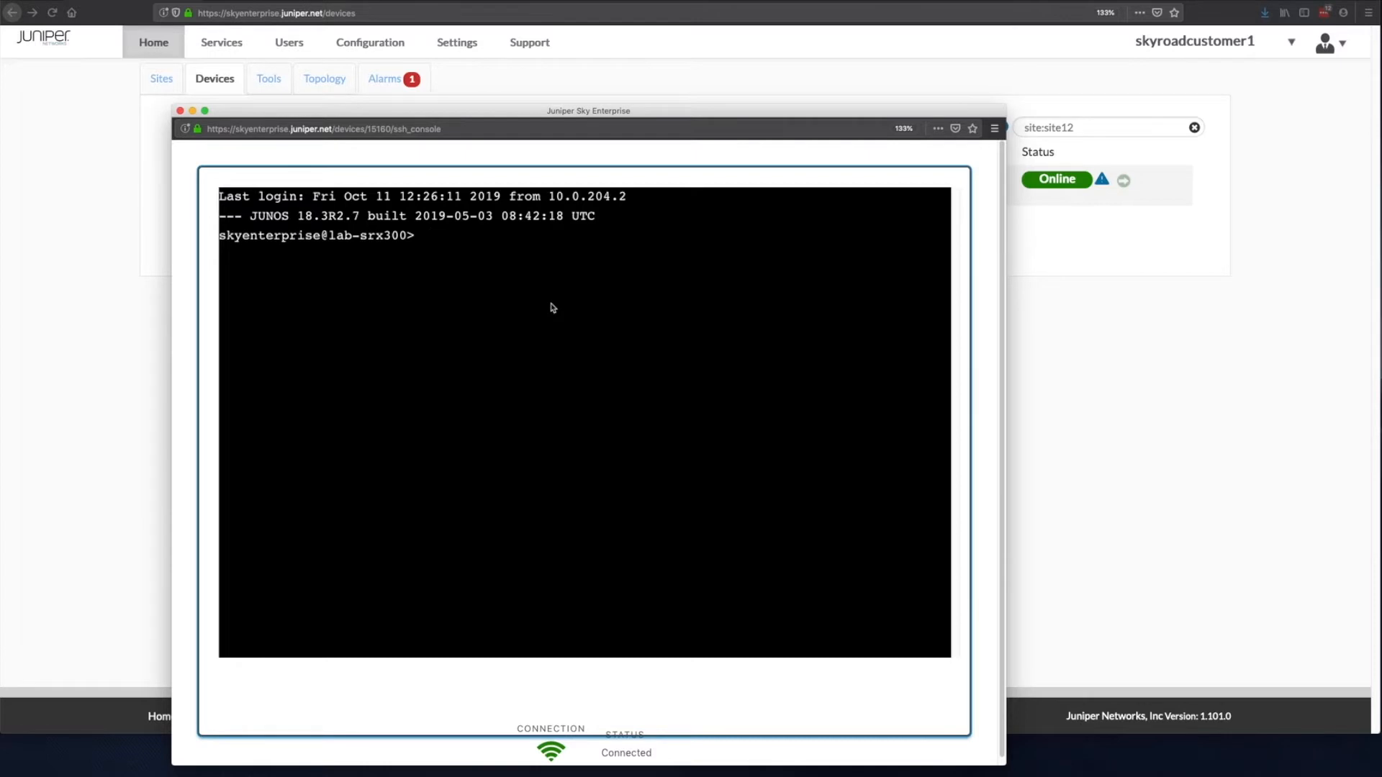
pyautogui.press('Return')
pyautogui.press('Return')
pyautogui.write('configure')
pyautogui.press('Return')
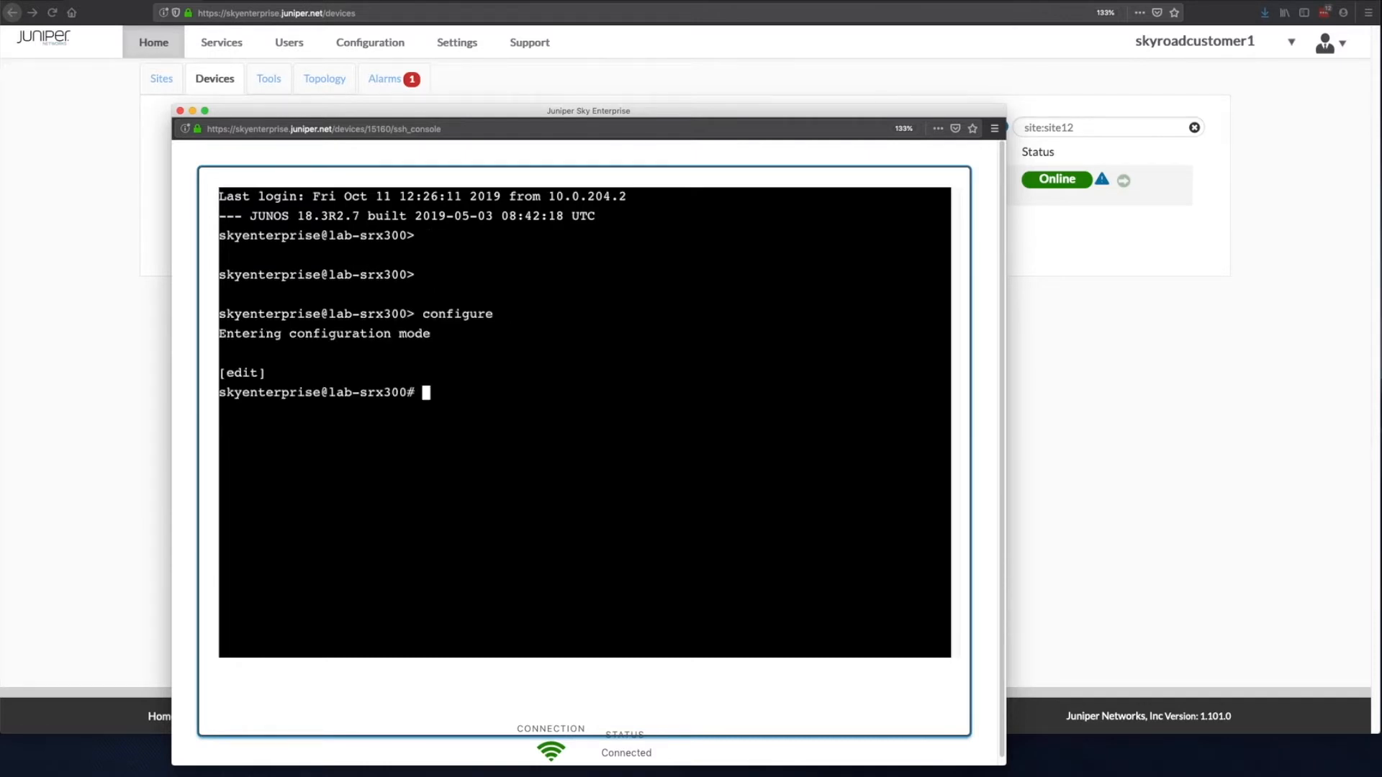
# - Paste the copied configlet commands into the CLI and set the security log source-interface to ge-0/0/0
pyautogui.press('super+v')
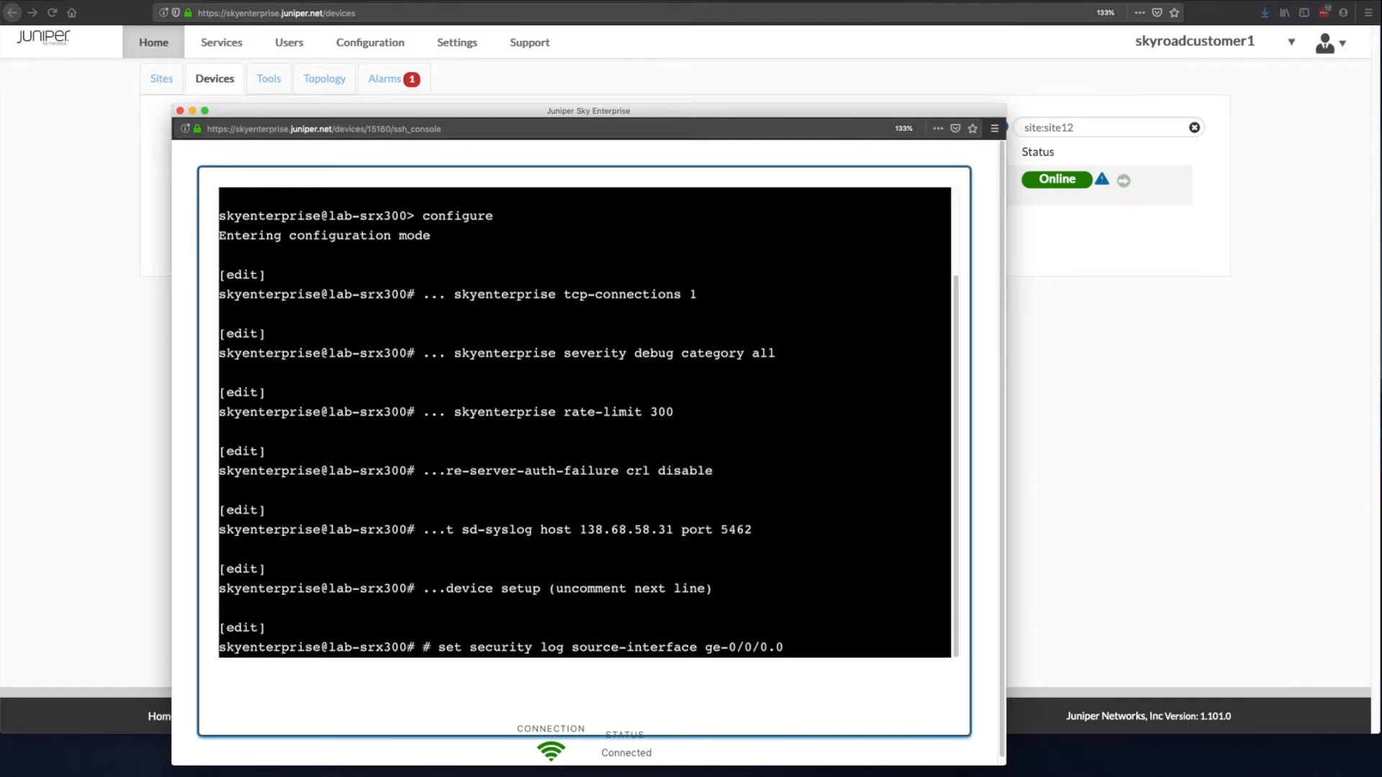
pyautogui.press('Return')
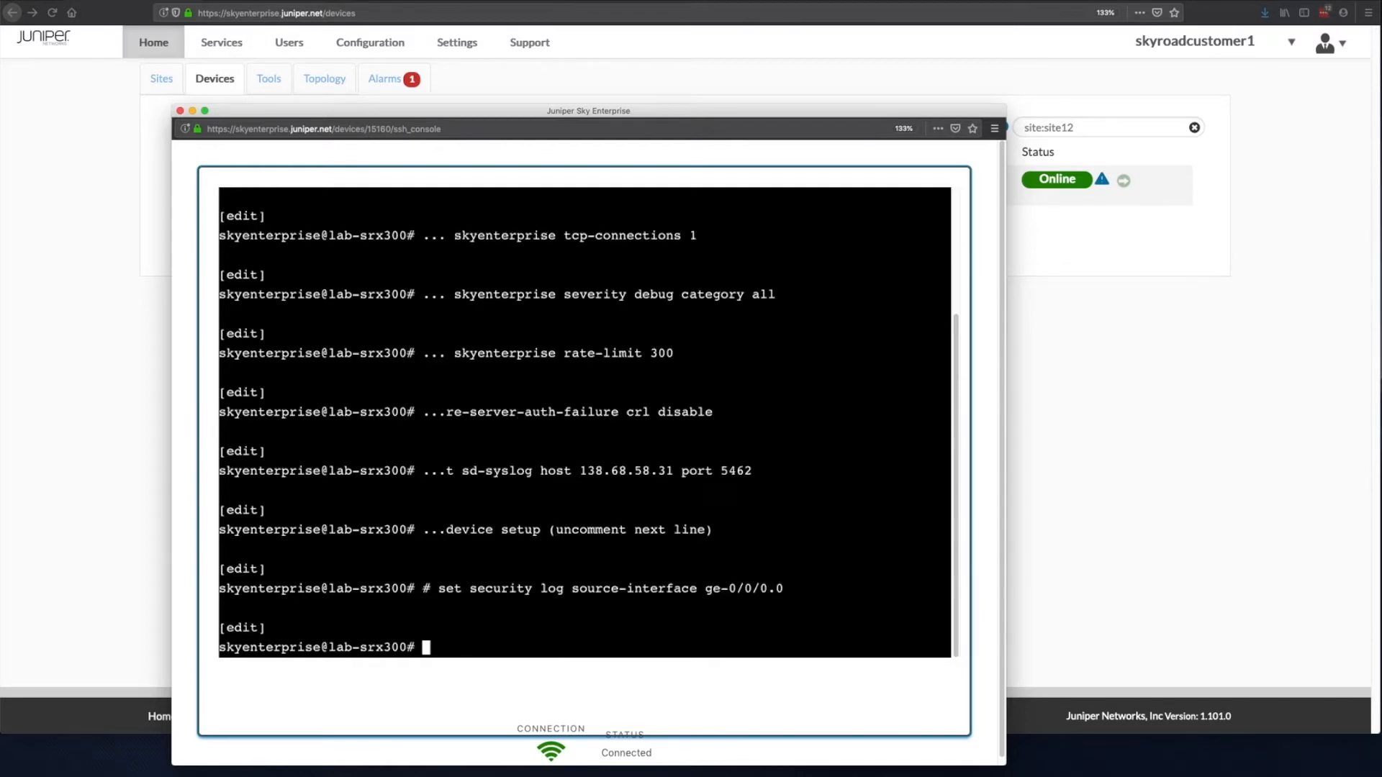
pyautogui.press('Up')
pyautogui.press('Up')
pyautogui.press('Up')
pyautogui.hotkey('ctrl', 'a')
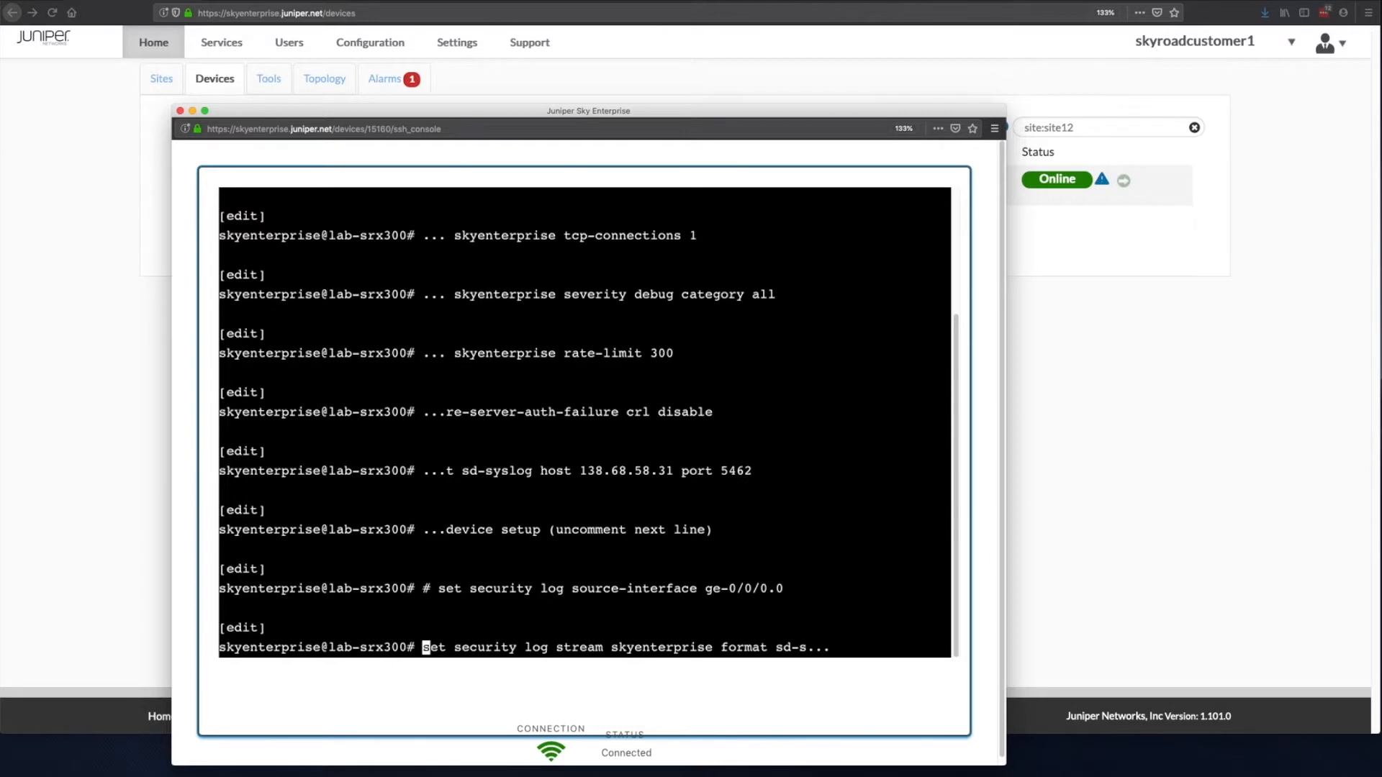
pyautogui.hotkey('ctrl', 'k')
pyautogui.write('set security log source-')
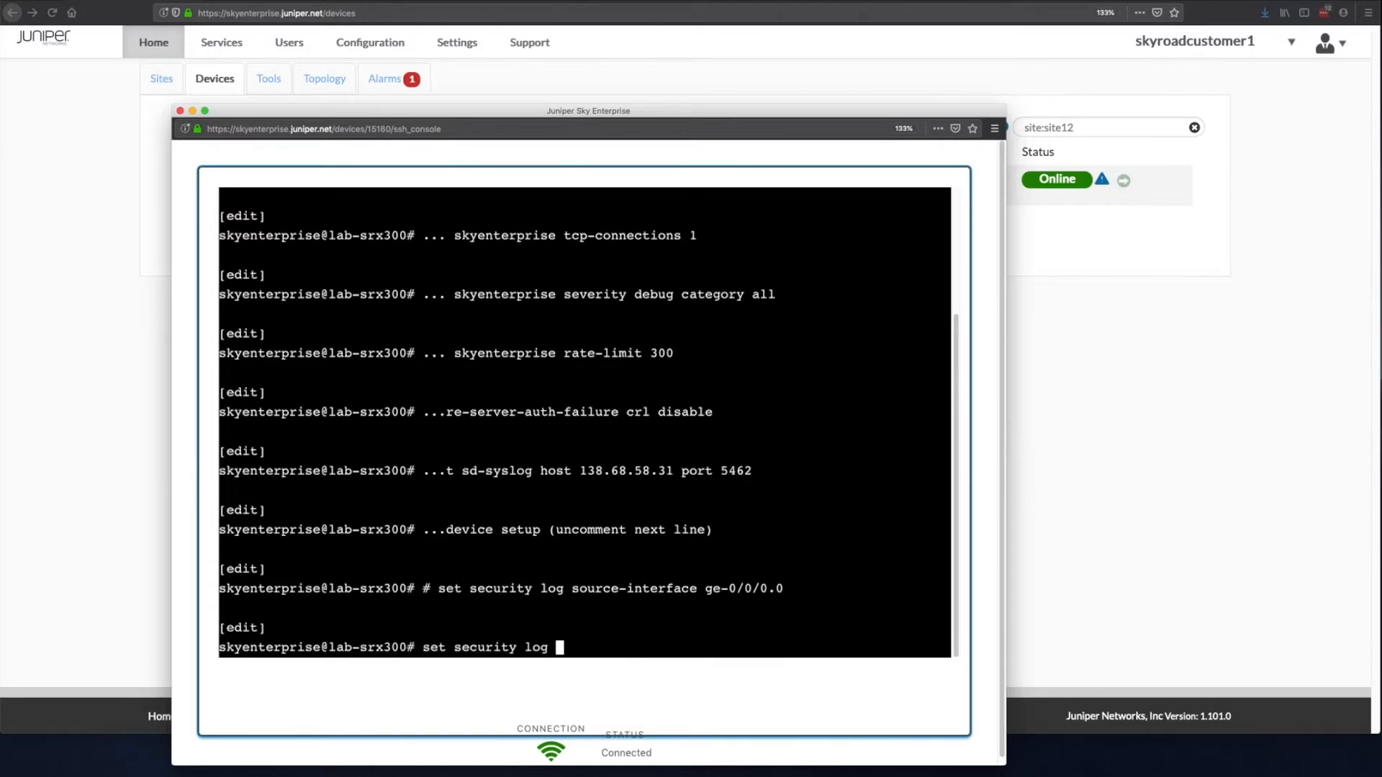
pyautogui.press('Tab')
pyautogui.write('interface')
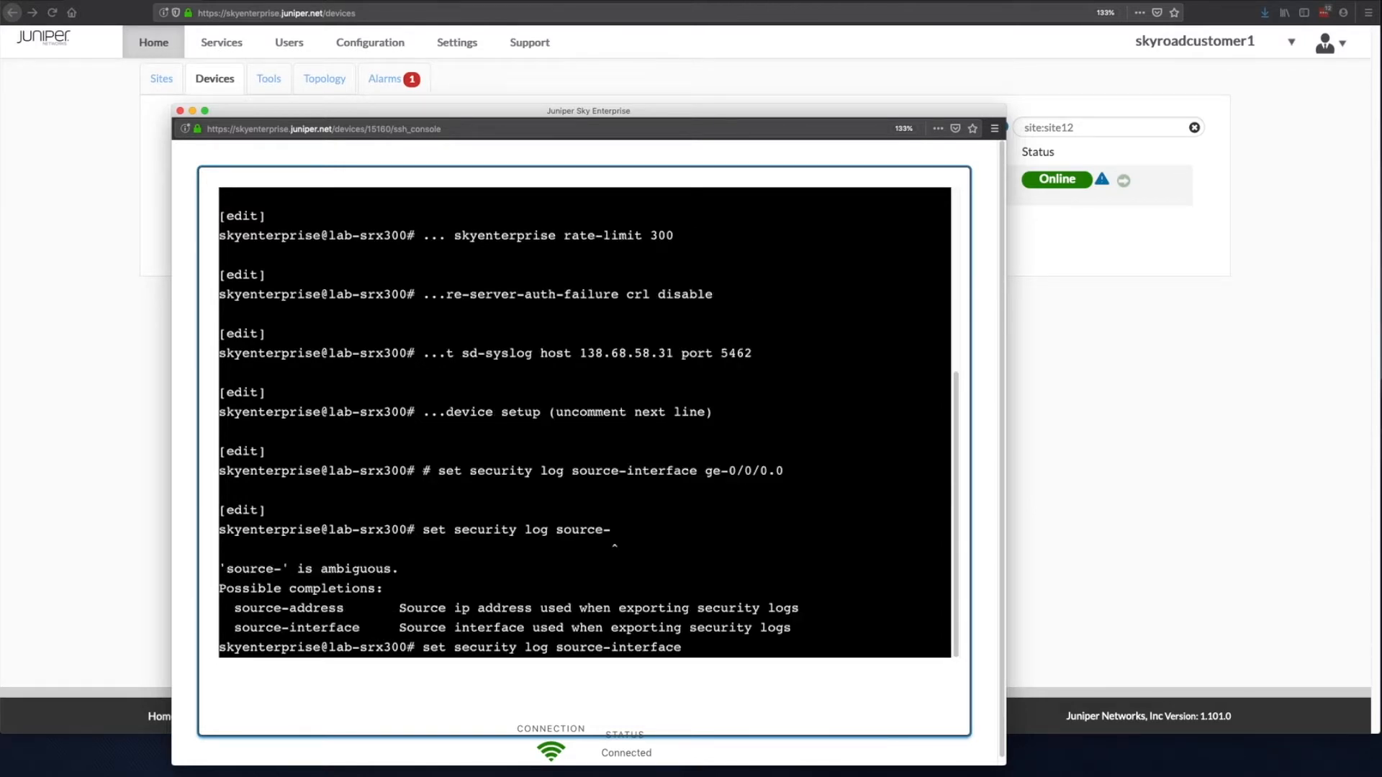
pyautogui.write(' ge-0/0/0')
pyautogui.press('Return')
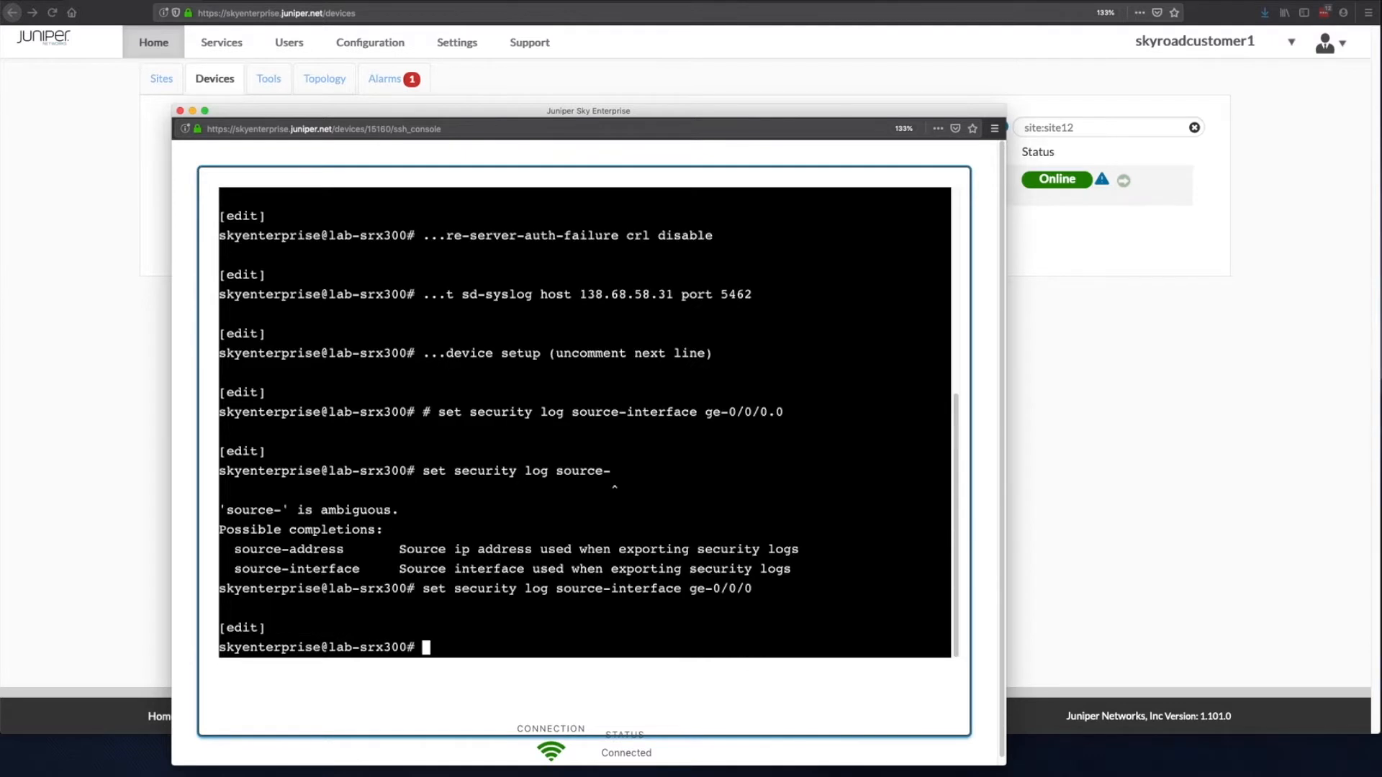
# - Review the pending configuration changes with show | compare
pyautogui.write(';show')
pyautogui.press('Return')
pyautogui.press('BackSpace')
pyautogui.press('BackSpace')
pyautogui.press('BackSpace')
pyautogui.press('BackSpace')
pyautogui.press('BackSpace')
pyautogui.write('show | compare')
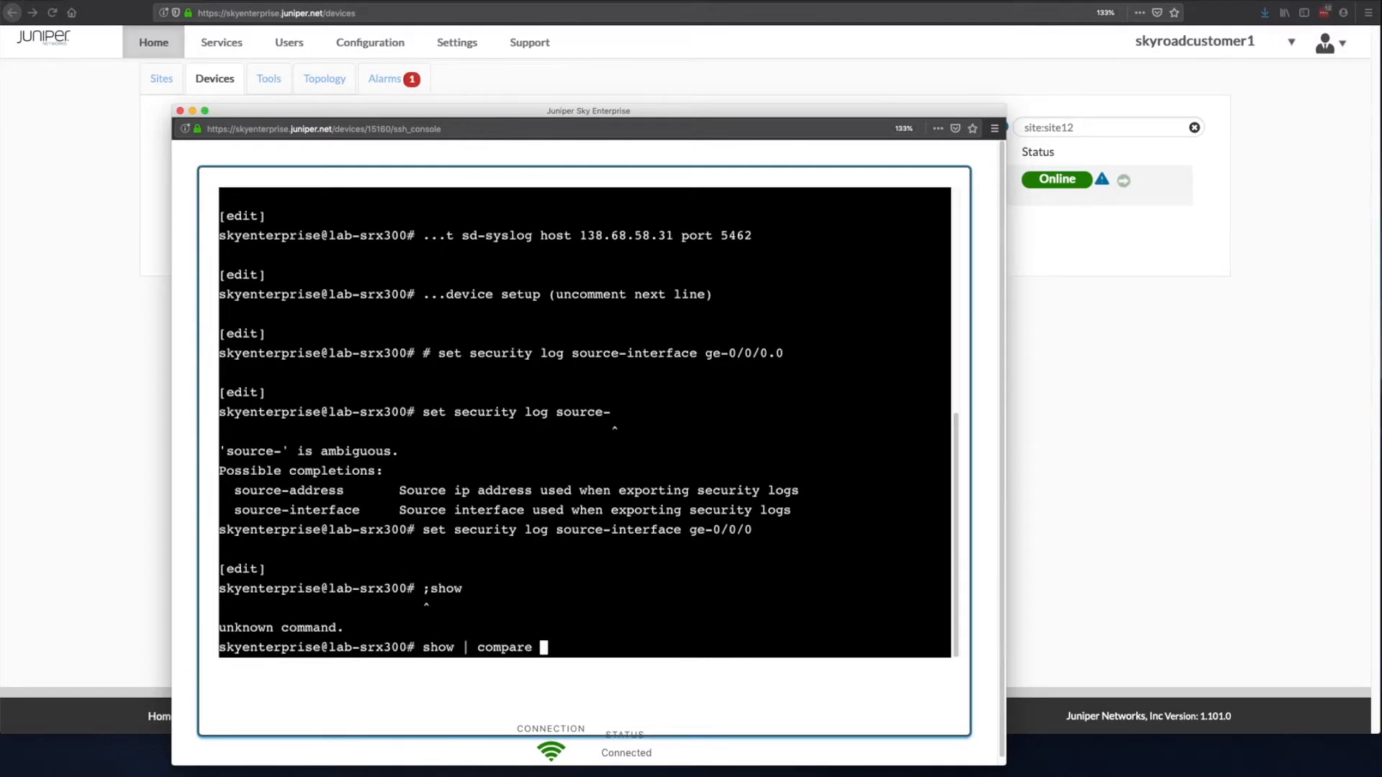
pyautogui.press('Return')
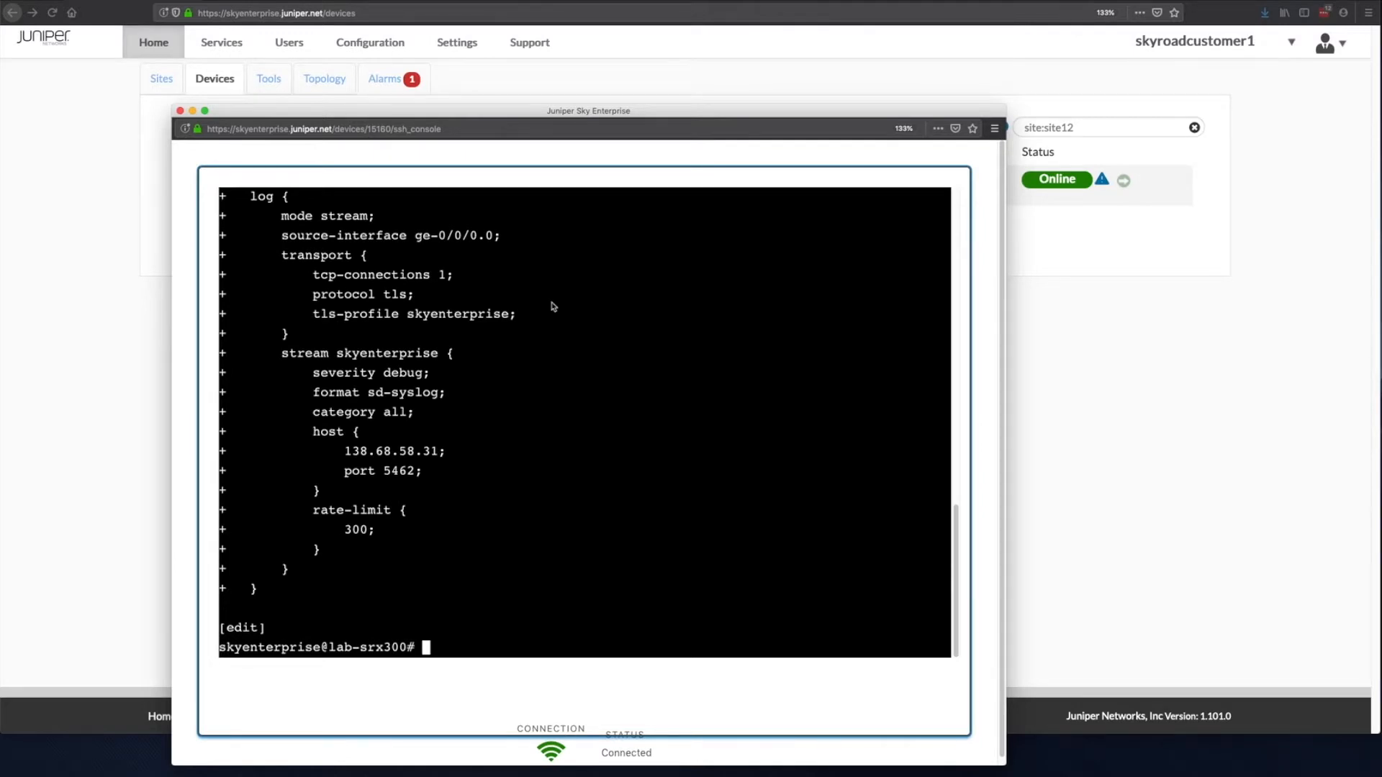
pyautogui.scroll(2, 556, 294)
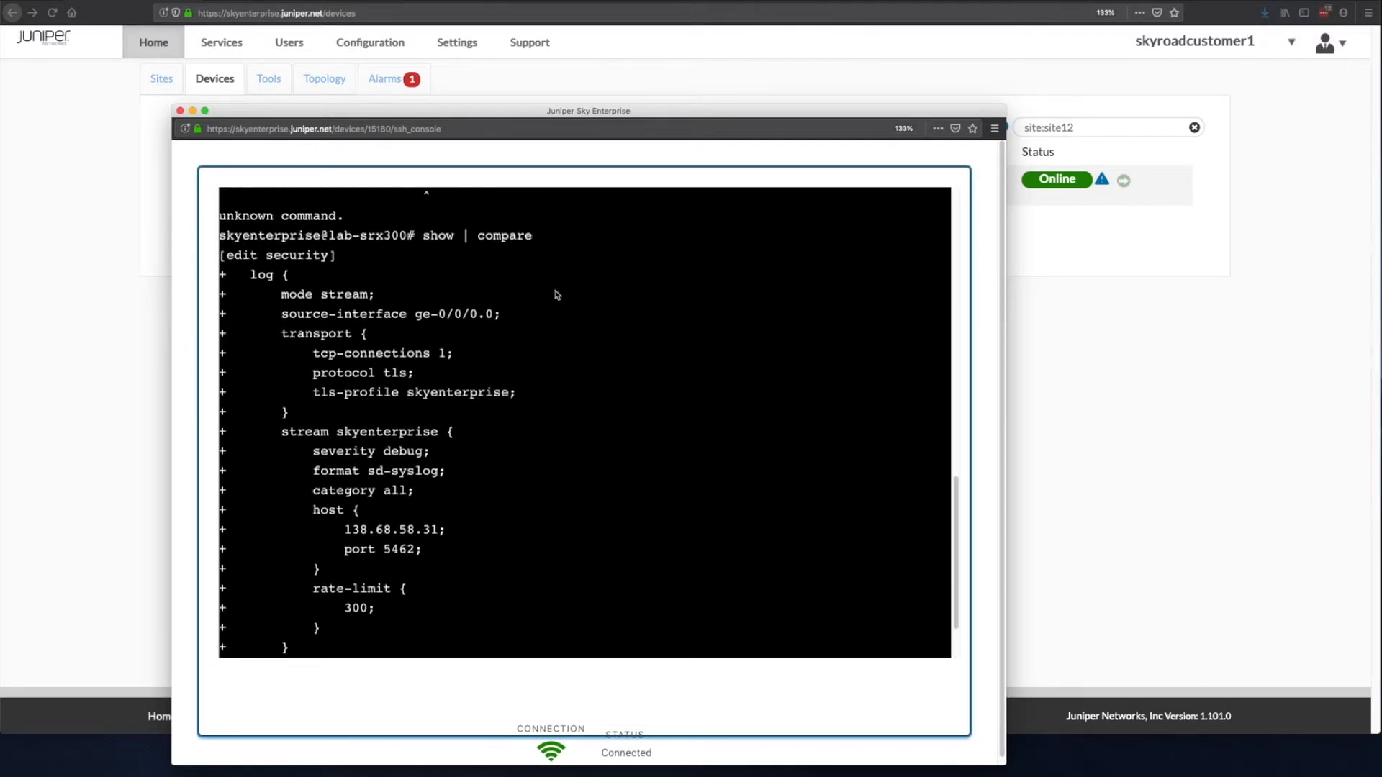
pyautogui.scroll(-2, 556, 295)
# - Commit the configuration with commit and-quit, and exit the CLI session
pyautogui.write('commit and-quit')
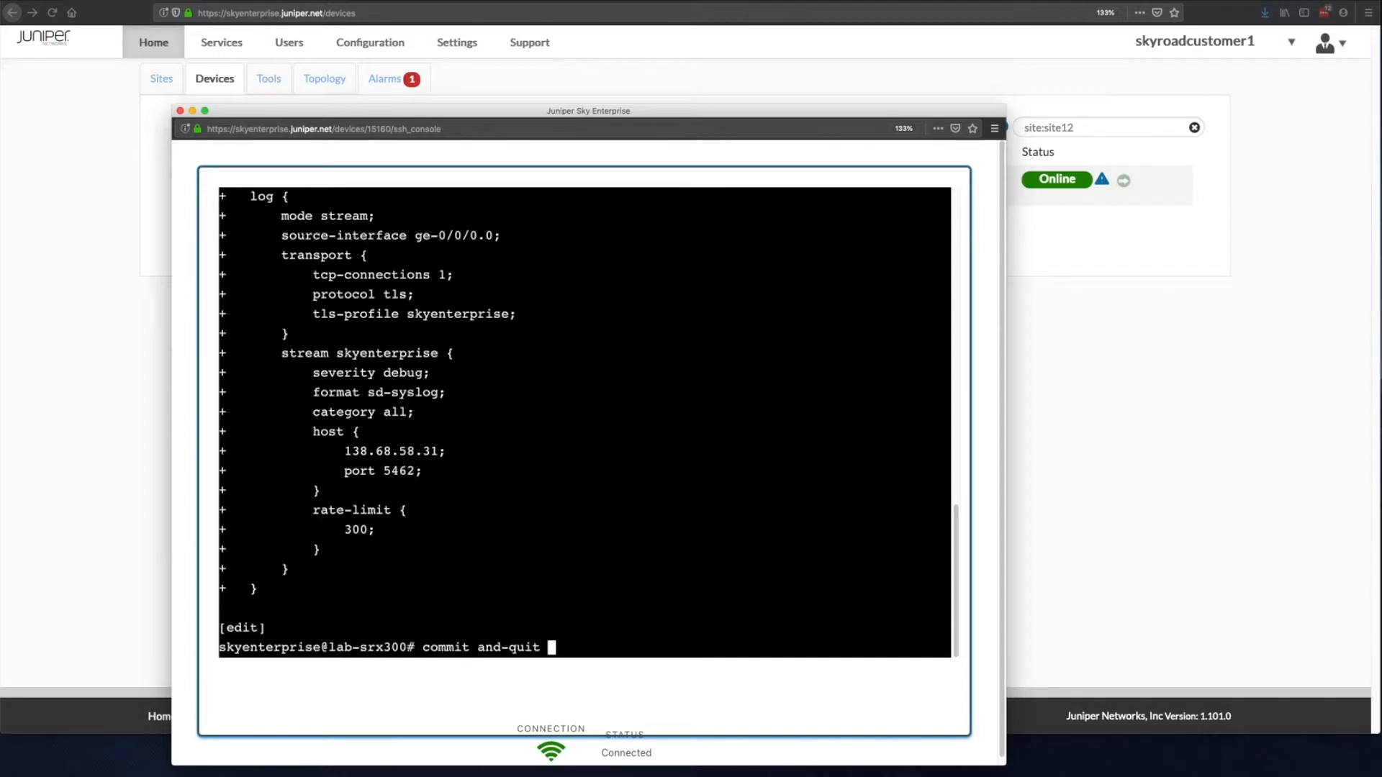
pyautogui.press('Return')
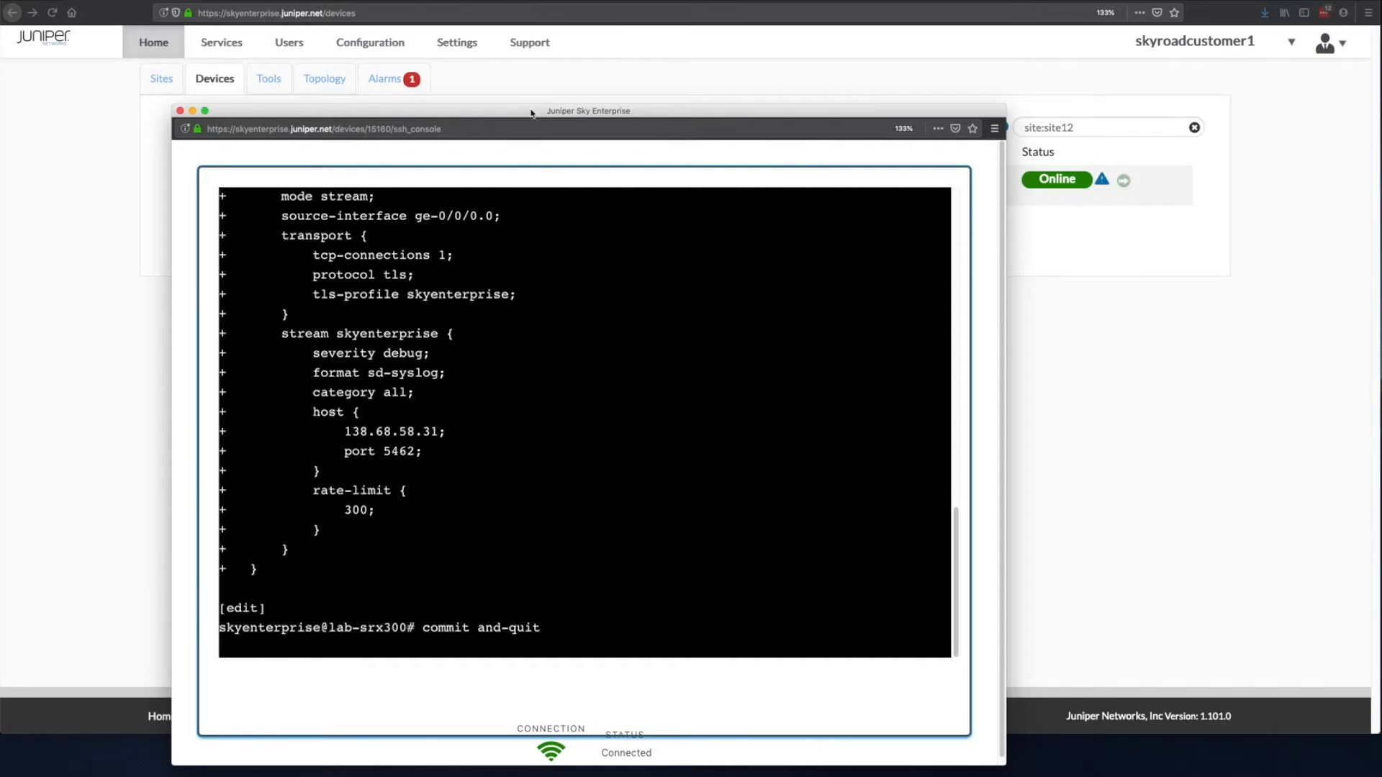
pyautogui.moveTo(533, 113); pyautogui.dragTo(548, 127)
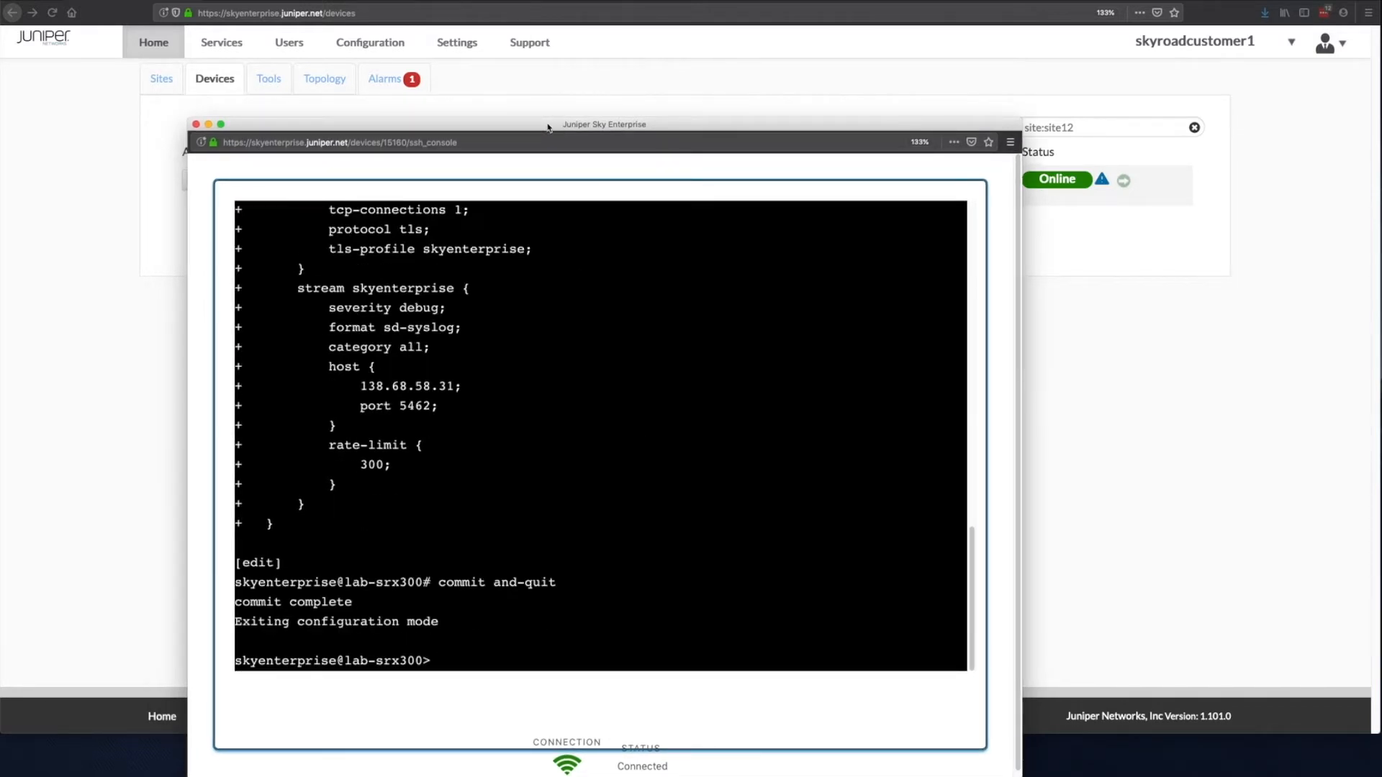
pyautogui.write('exit')
pyautogui.press('Return')
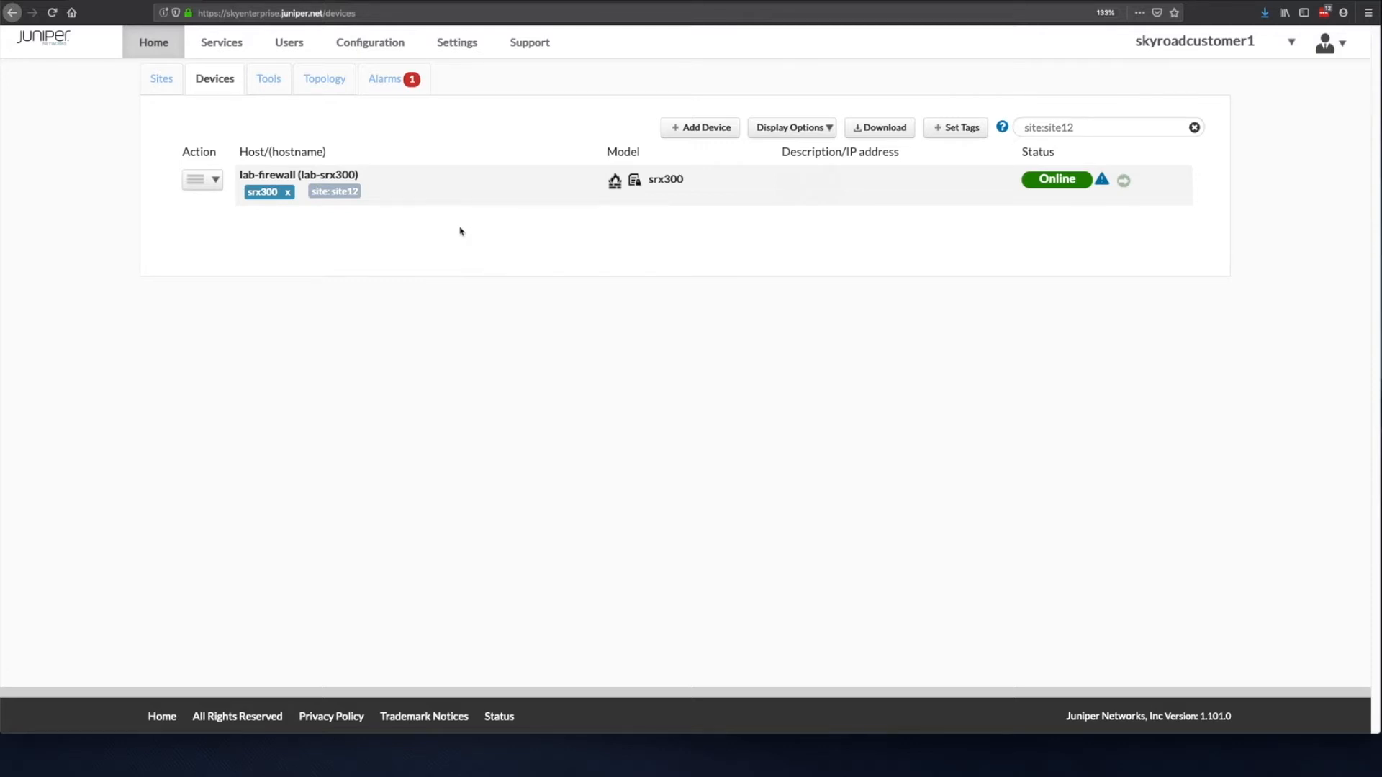
# - Open the Dual-ISP bulk update template for editing
pyautogui.click(370, 41)
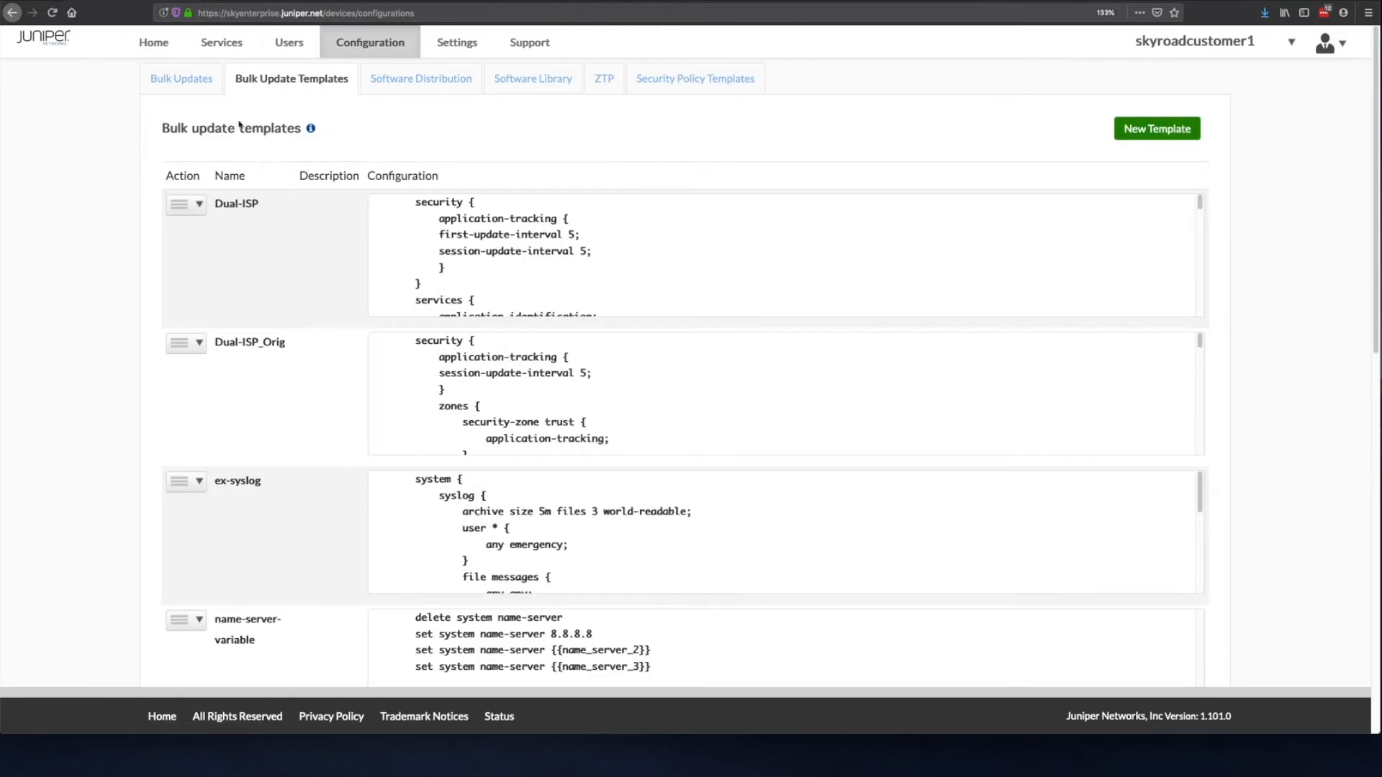
pyautogui.click(200, 207)
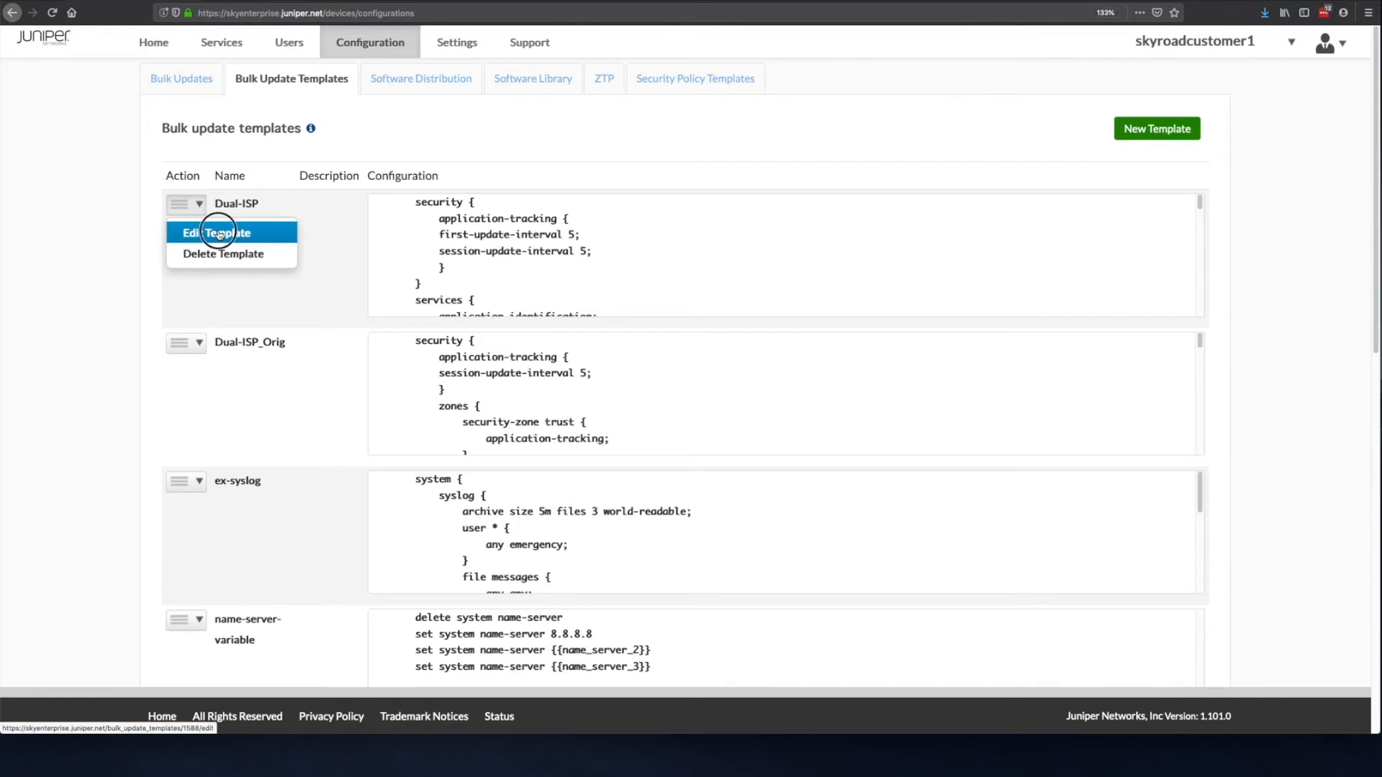
pyautogui.click(217, 232)
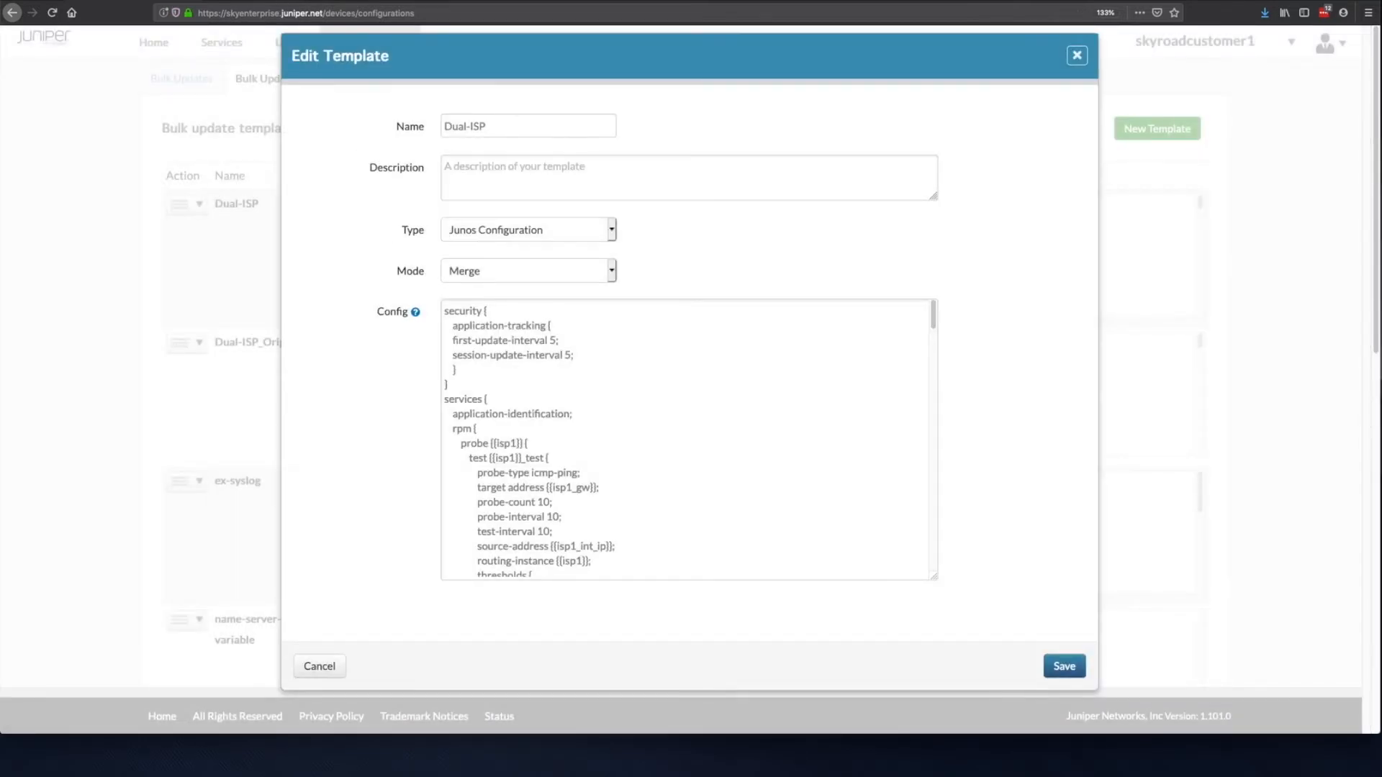
# - Look up the template's source file skyent-us_dual-int-break-apbr in Juniper's sky-enterprise-templates repository on GitHub, and return to the template
pyautogui.click(282, 3)
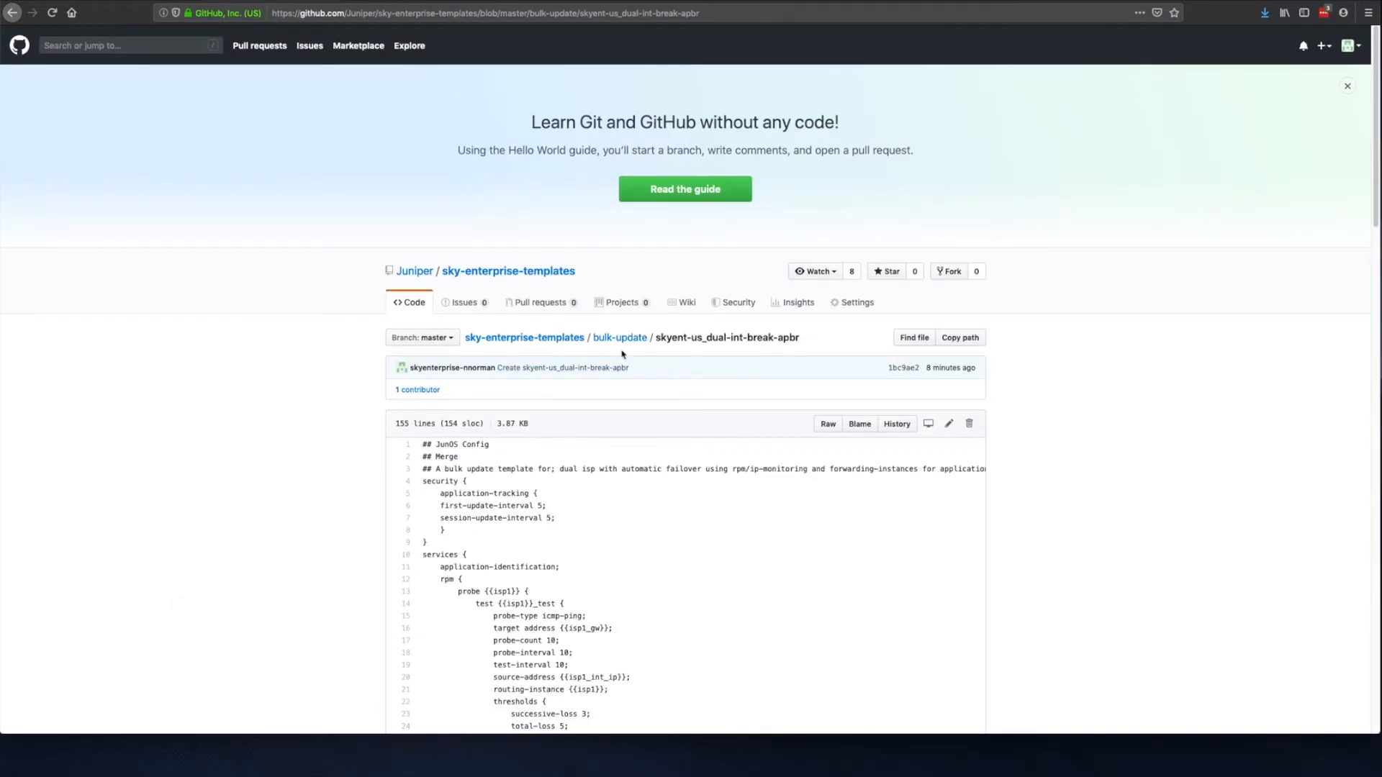
pyautogui.moveTo(664, 342); pyautogui.dragTo(769, 344)
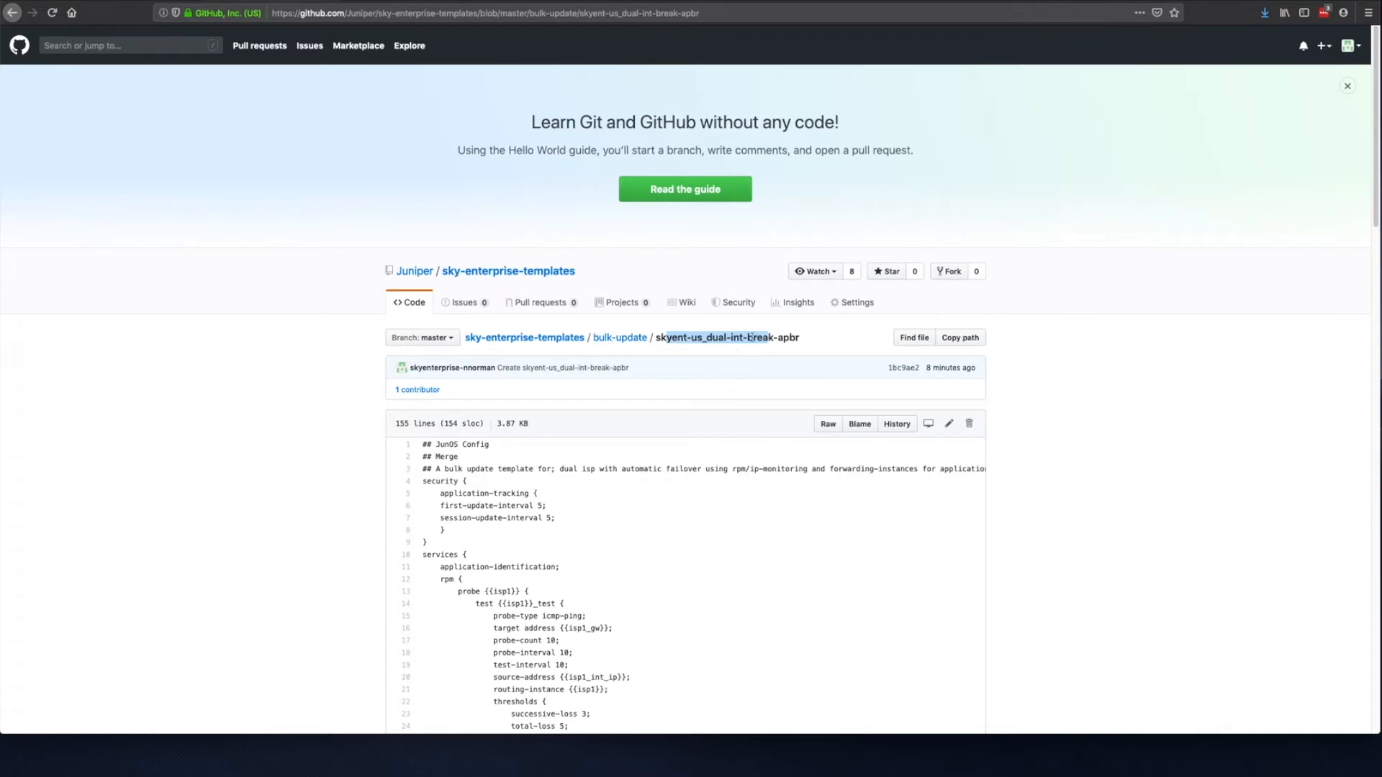
pyautogui.hotkey('ctrl', 'Tab')
# - Examine the Dual-ISP template's config from the RPM probes through routing instances and policies to the interfaces, and close it without saving
pyautogui.moveTo(444, 310); pyautogui.dragTo(554, 446)
pyautogui.scroll(-1, 553, 410)
pyautogui.click(503, 420)
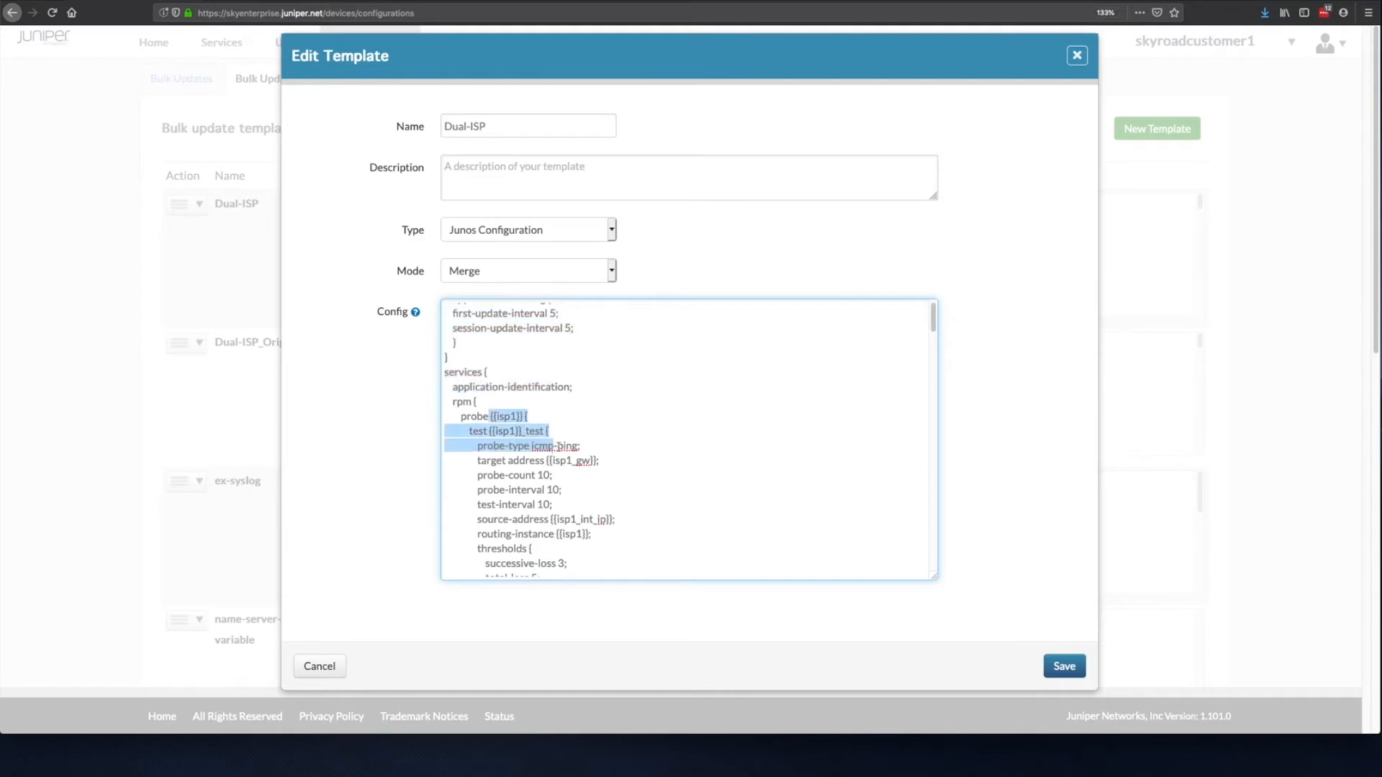
pyautogui.scroll(-2, 562, 446)
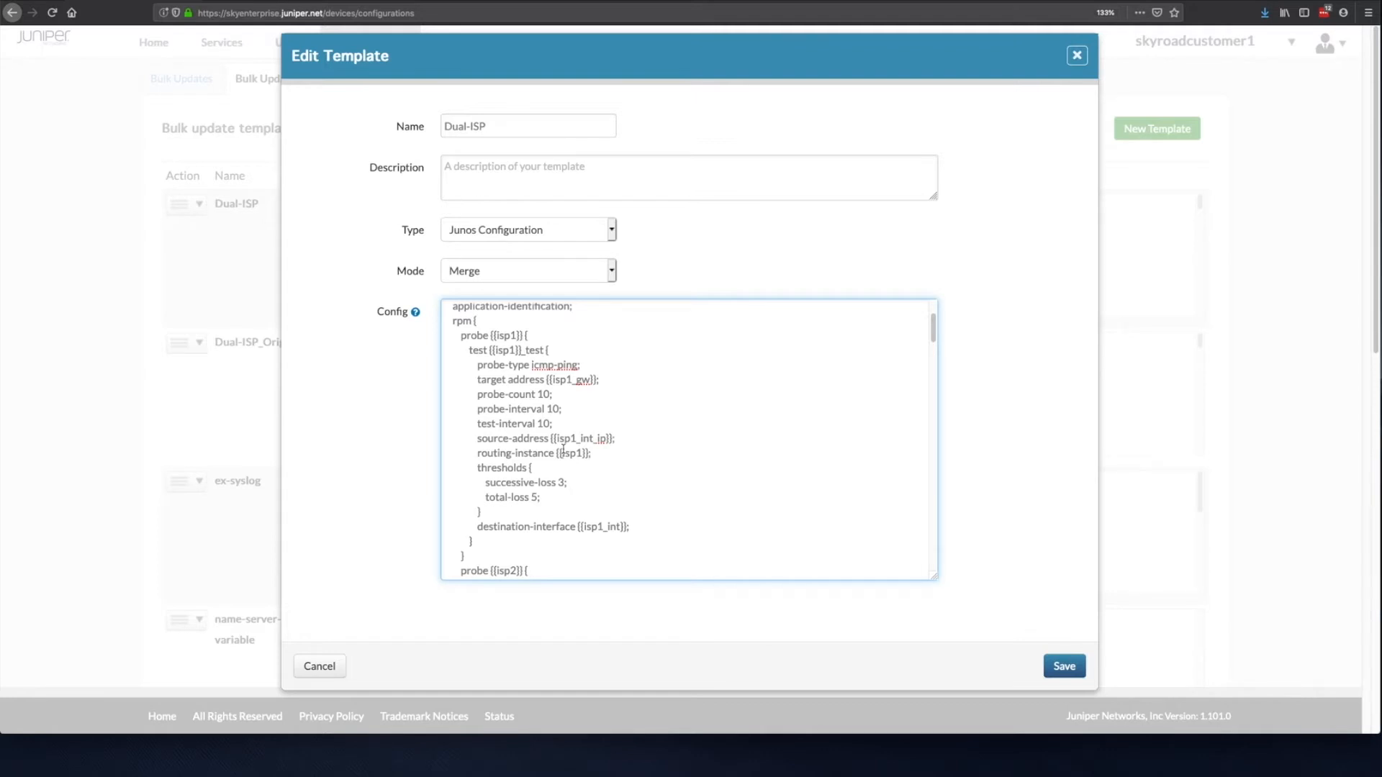
pyautogui.scroll(-9, 564, 451)
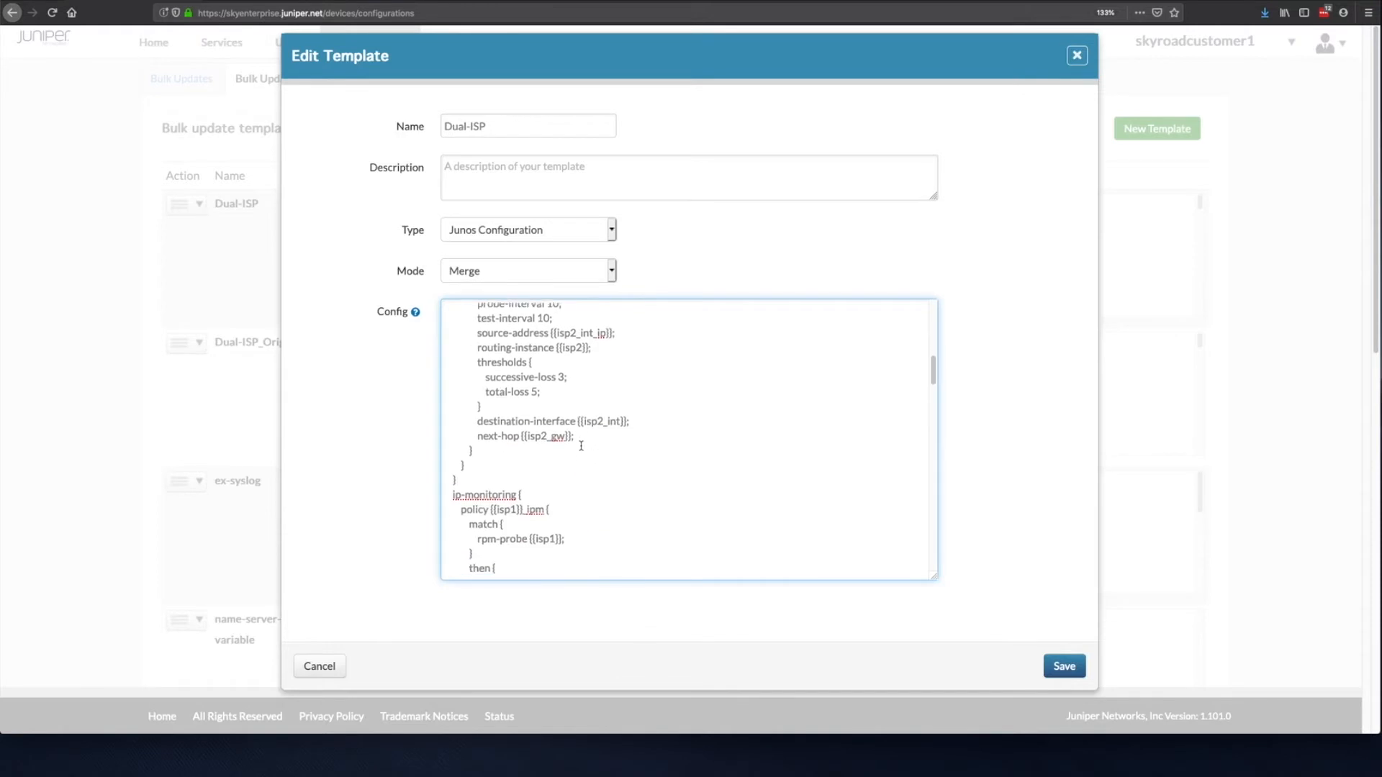
pyautogui.scroll(-5, 580, 446)
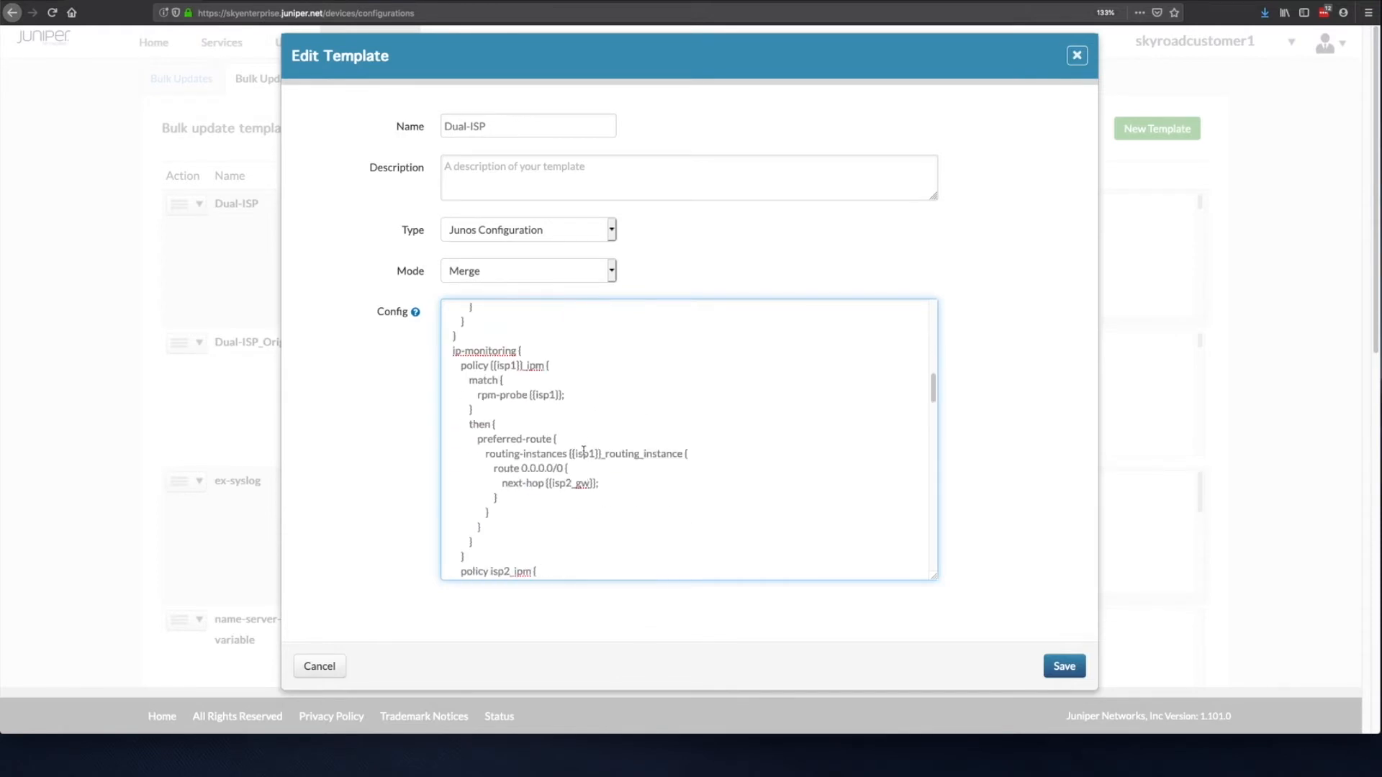
pyautogui.scroll(-5, 583, 436)
pyautogui.scroll(2, 582, 436)
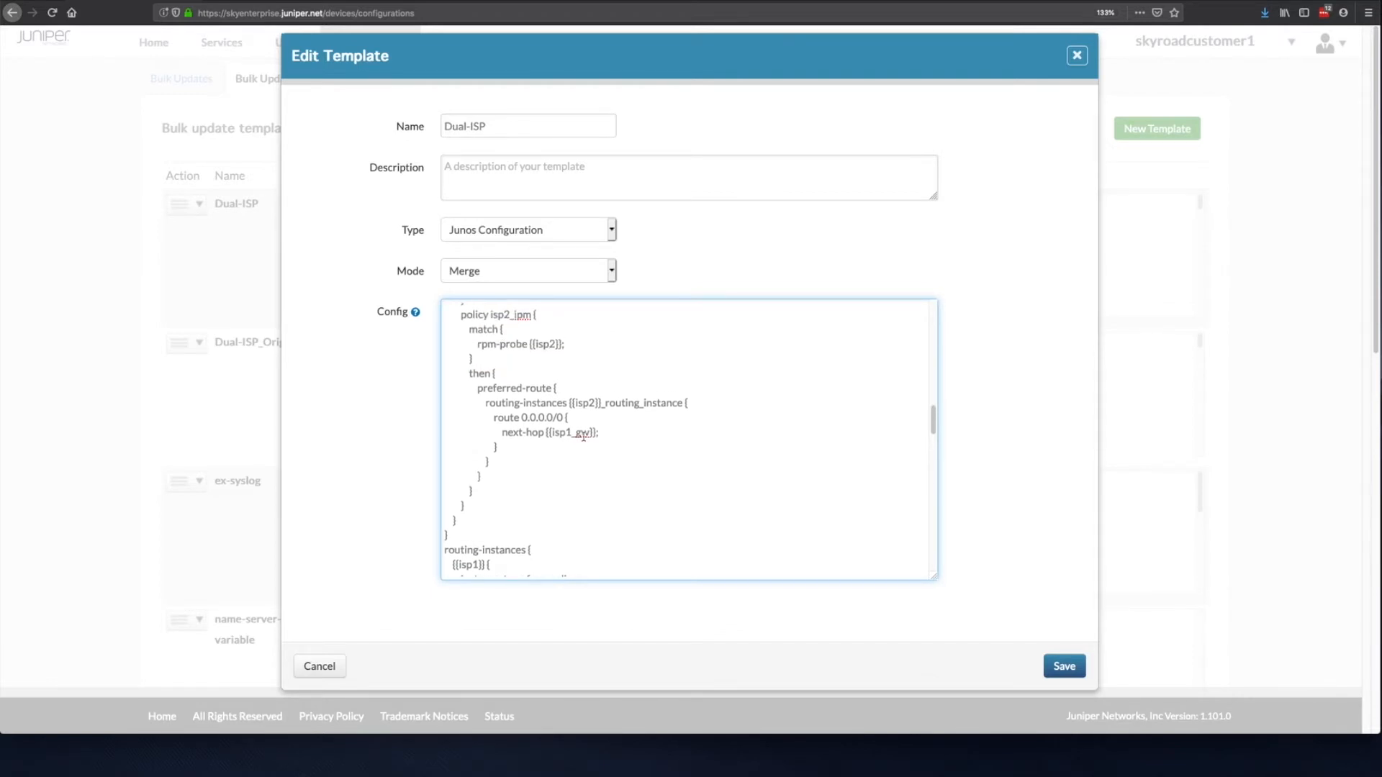
pyautogui.scroll(-5, 584, 435)
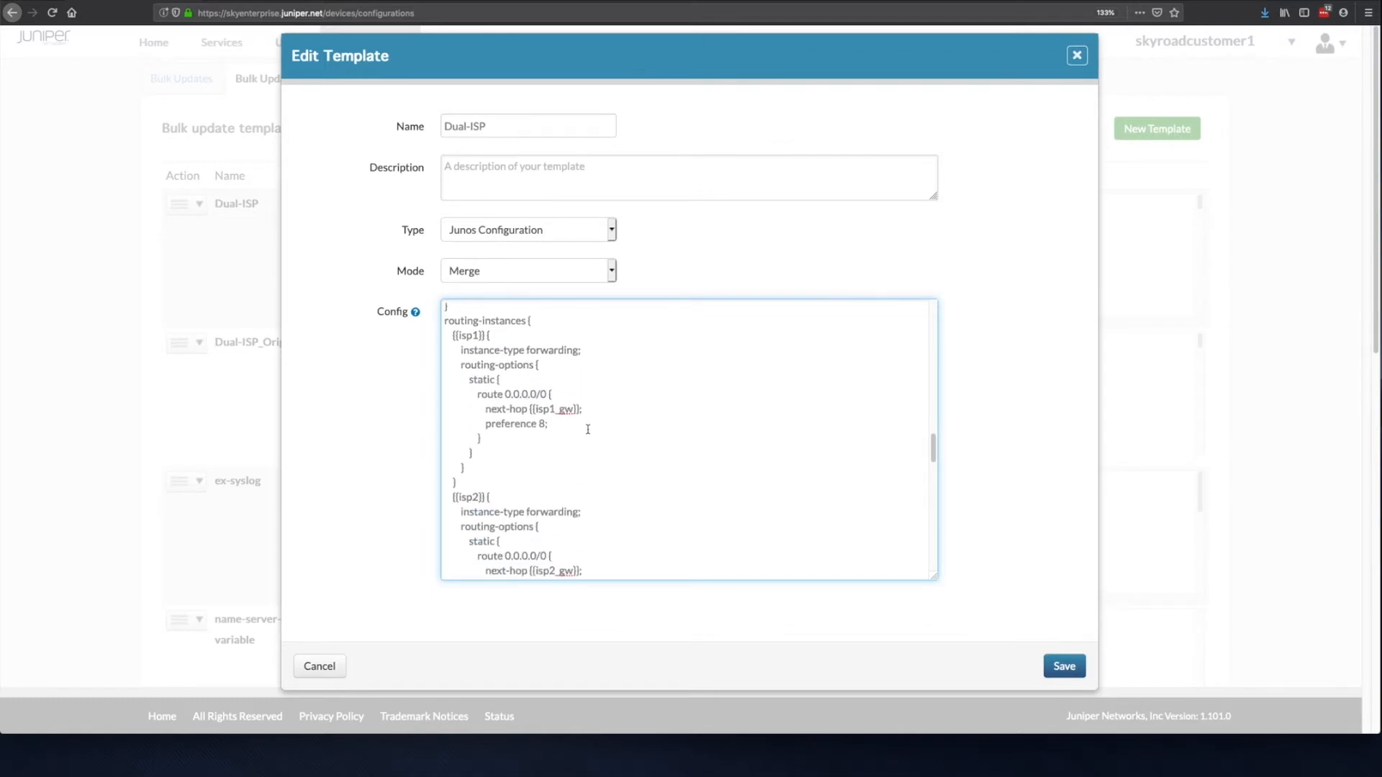
pyautogui.scroll(-5, 587, 430)
pyautogui.scroll(-1, 588, 431)
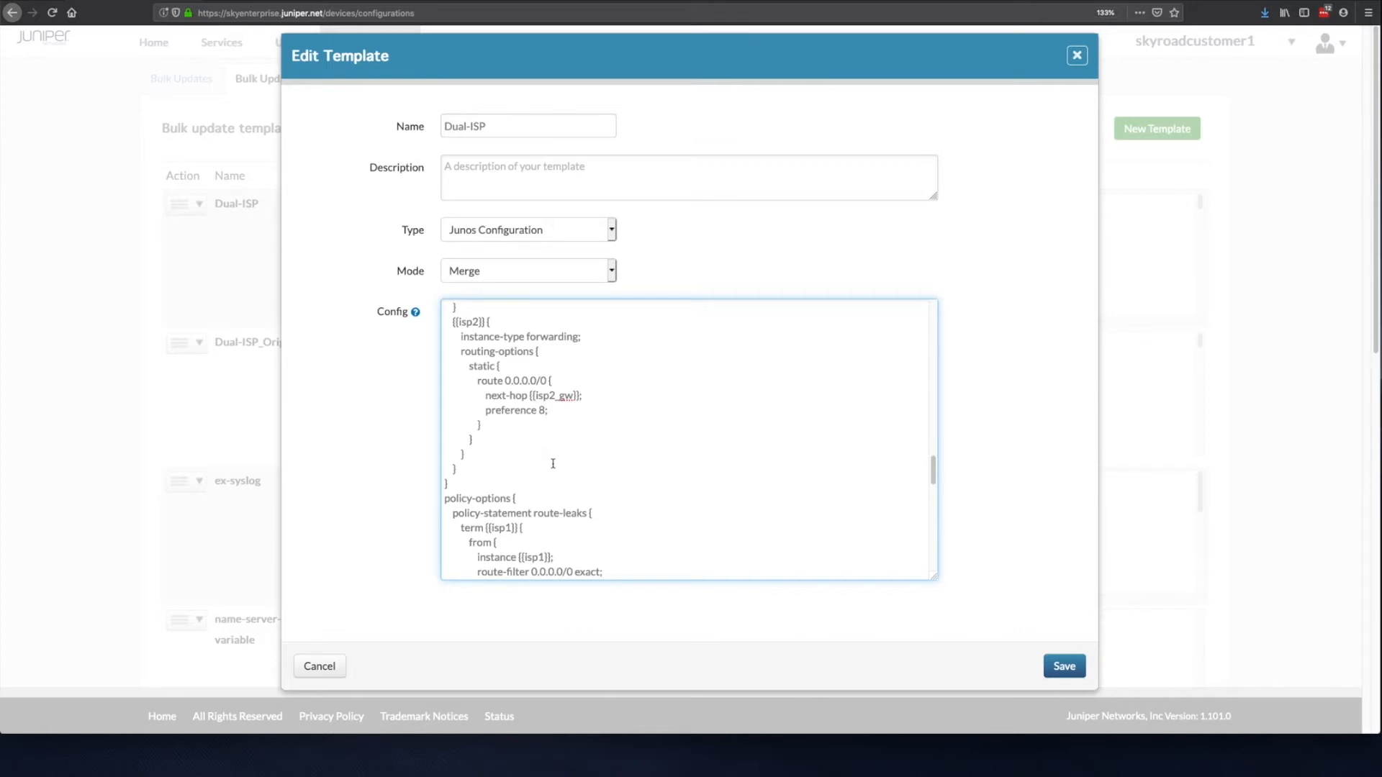
pyautogui.scroll(-6, 553, 463)
pyautogui.scroll(-10, 554, 466)
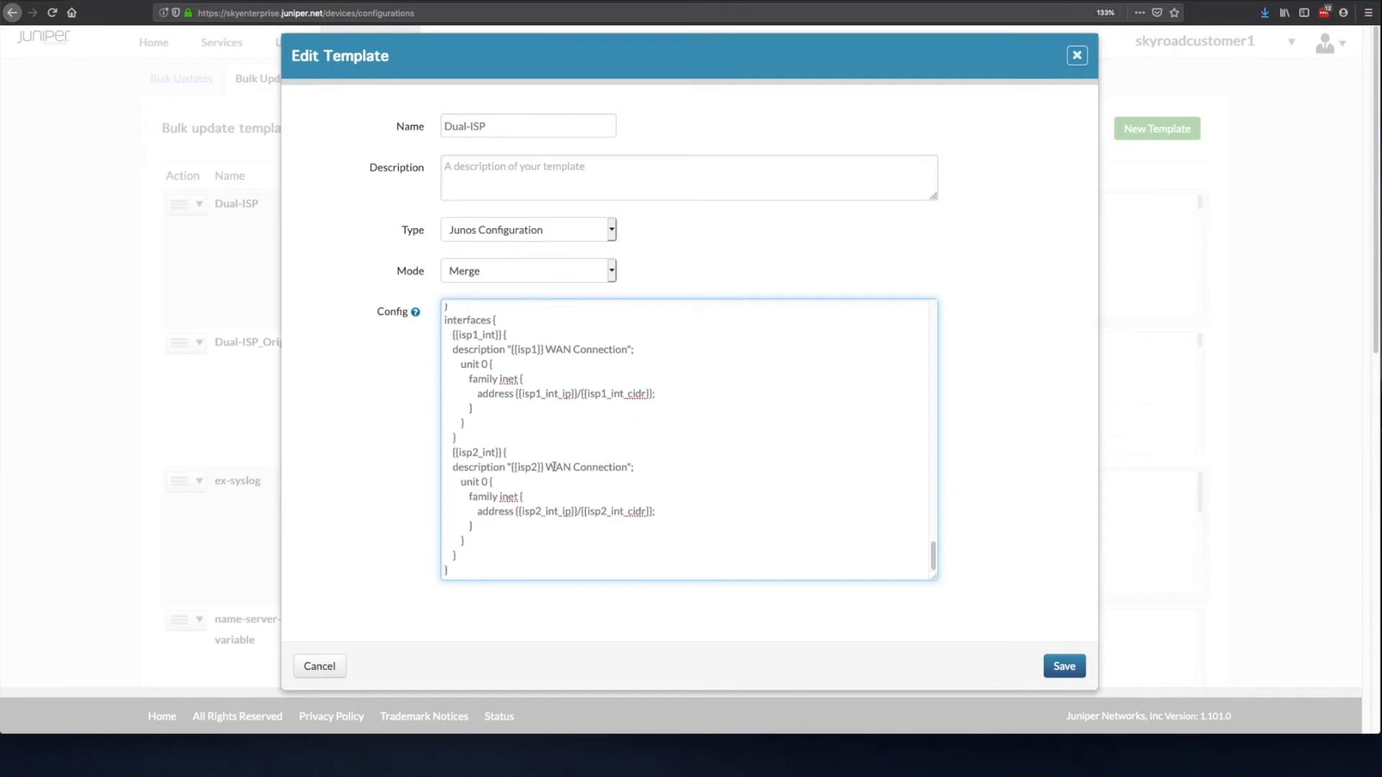
pyautogui.click(317, 663)
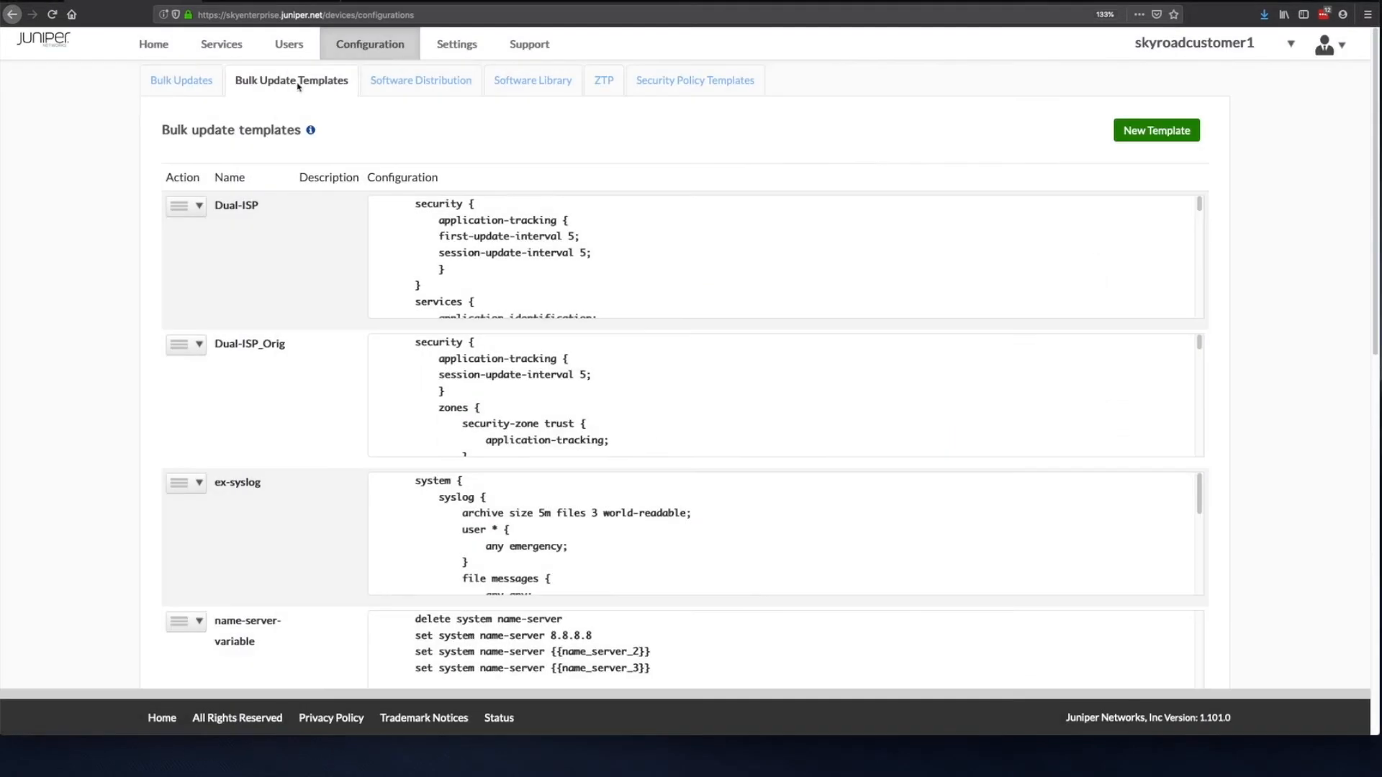
# - Start an unscheduled new bulk update for the lab-firewall device, using advanced input with the Dual-ISP template
pyautogui.click(186, 83)
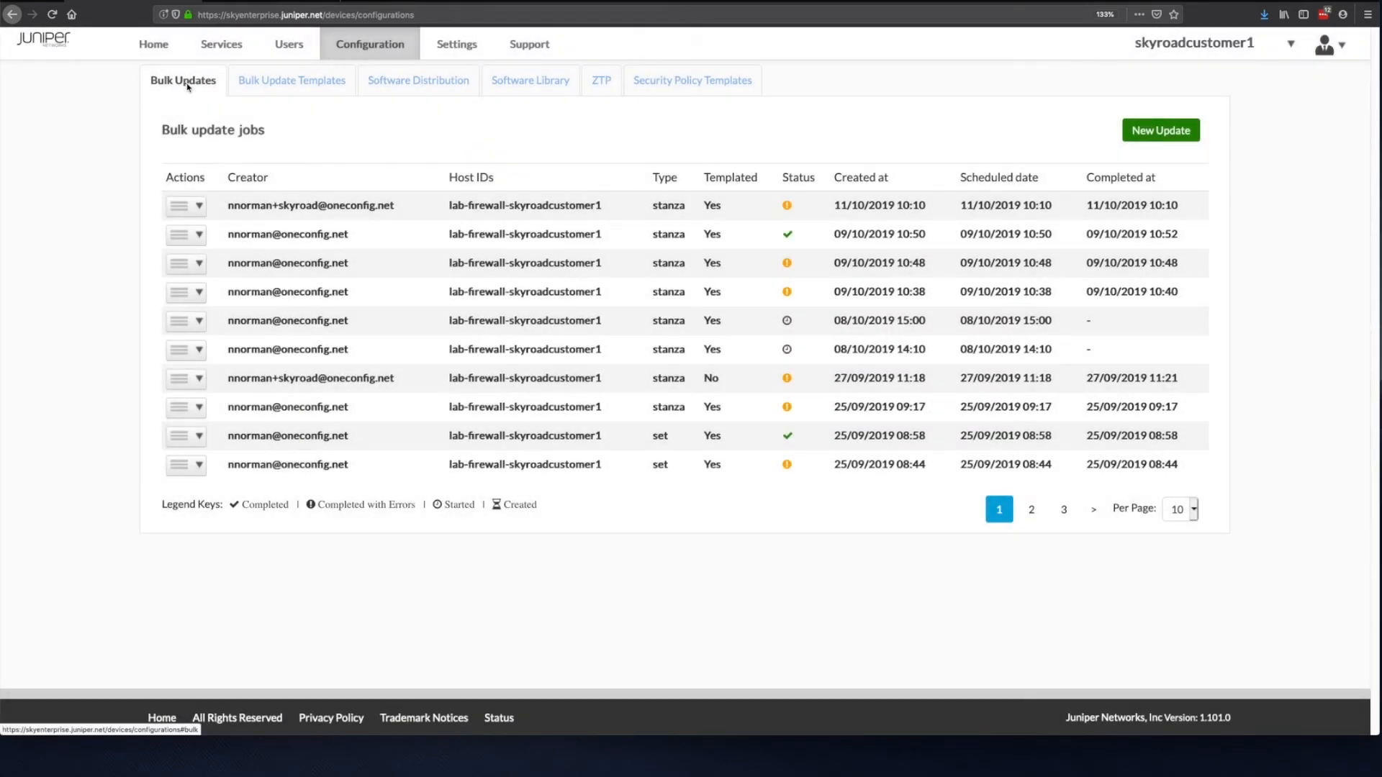
pyautogui.click(1160, 133)
pyautogui.click(431, 129)
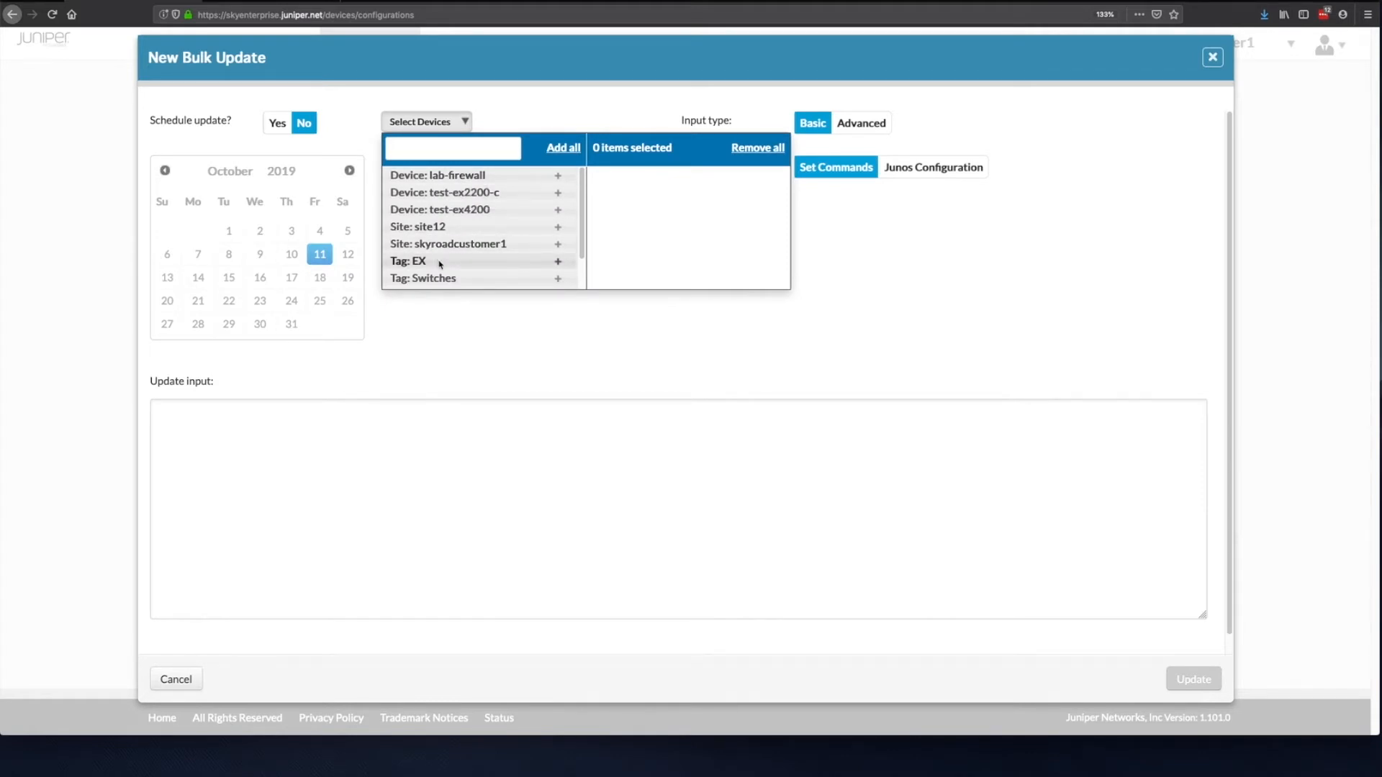
pyautogui.click(559, 176)
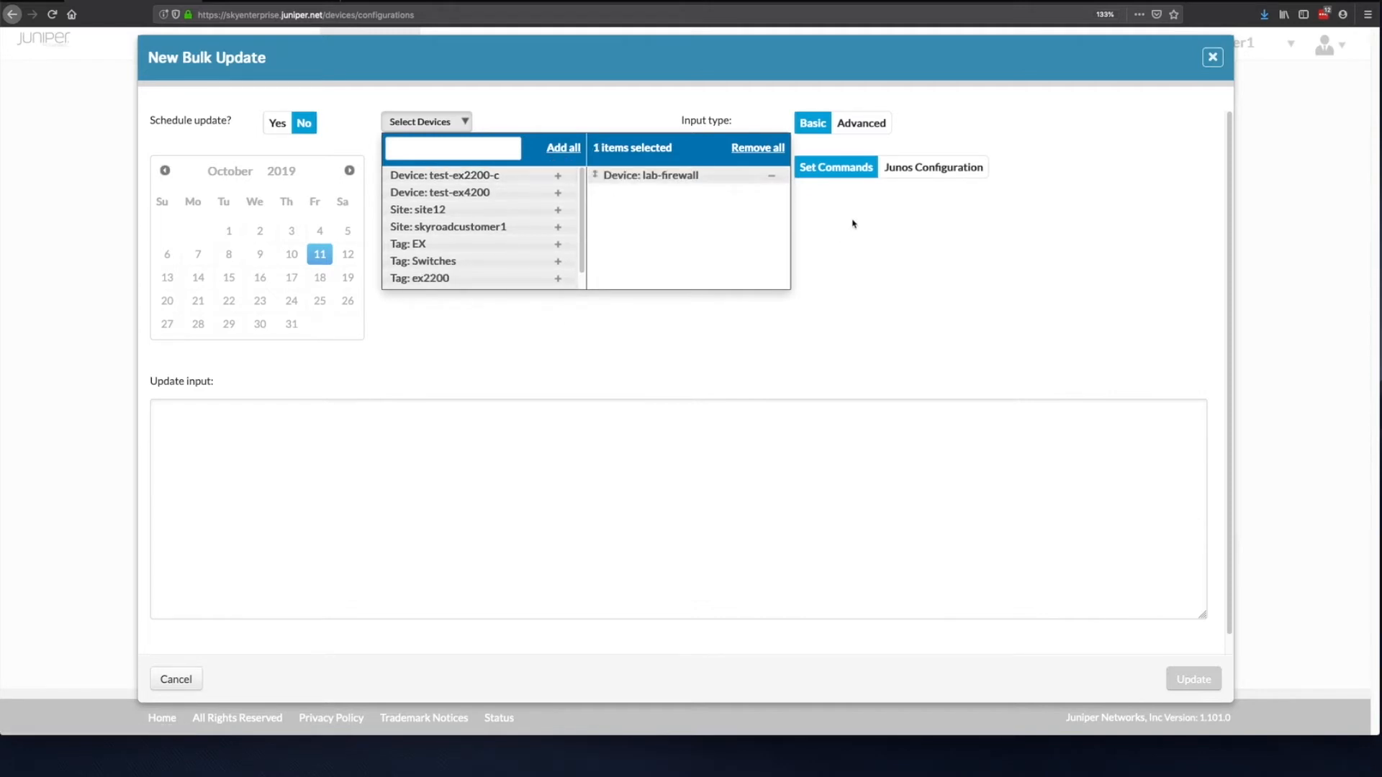
pyautogui.click(882, 129)
pyautogui.click(862, 123)
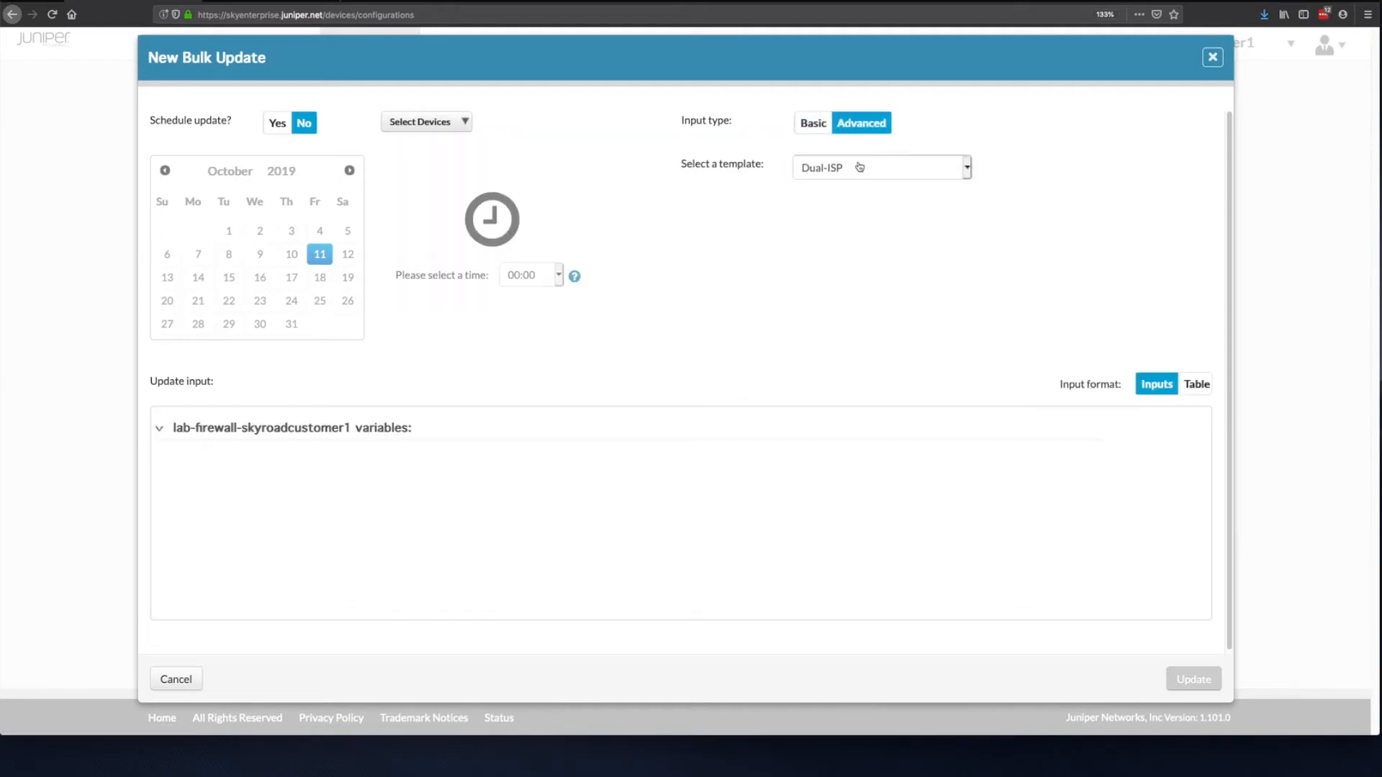
pyautogui.click(274, 126)
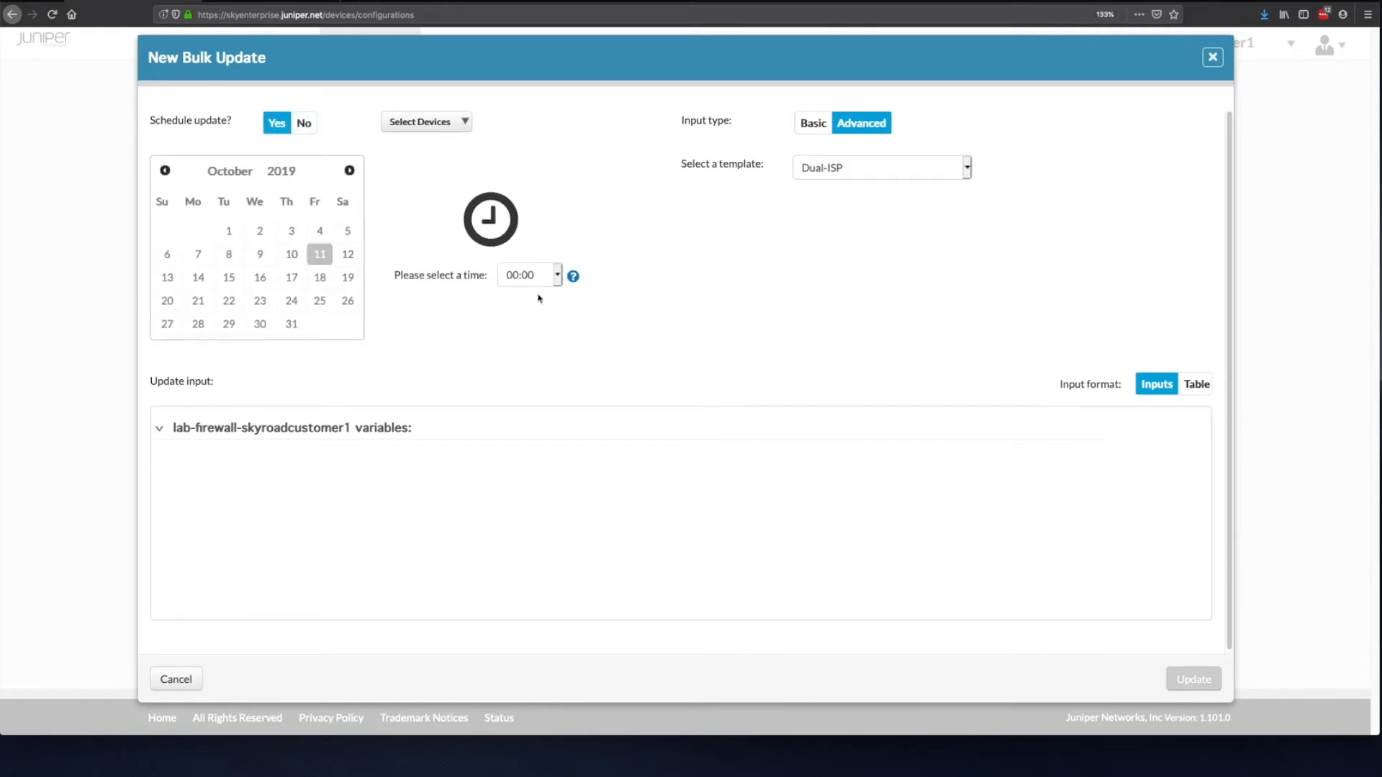
pyautogui.click(302, 125)
# - Fill in lab-firewall's first ISP variables: isp1 as isp1, gateway 10.0.204.1, interface IP 10.0.204.2 and interface ge-0/0/0
pyautogui.click(158, 430)
pyautogui.click(324, 460)
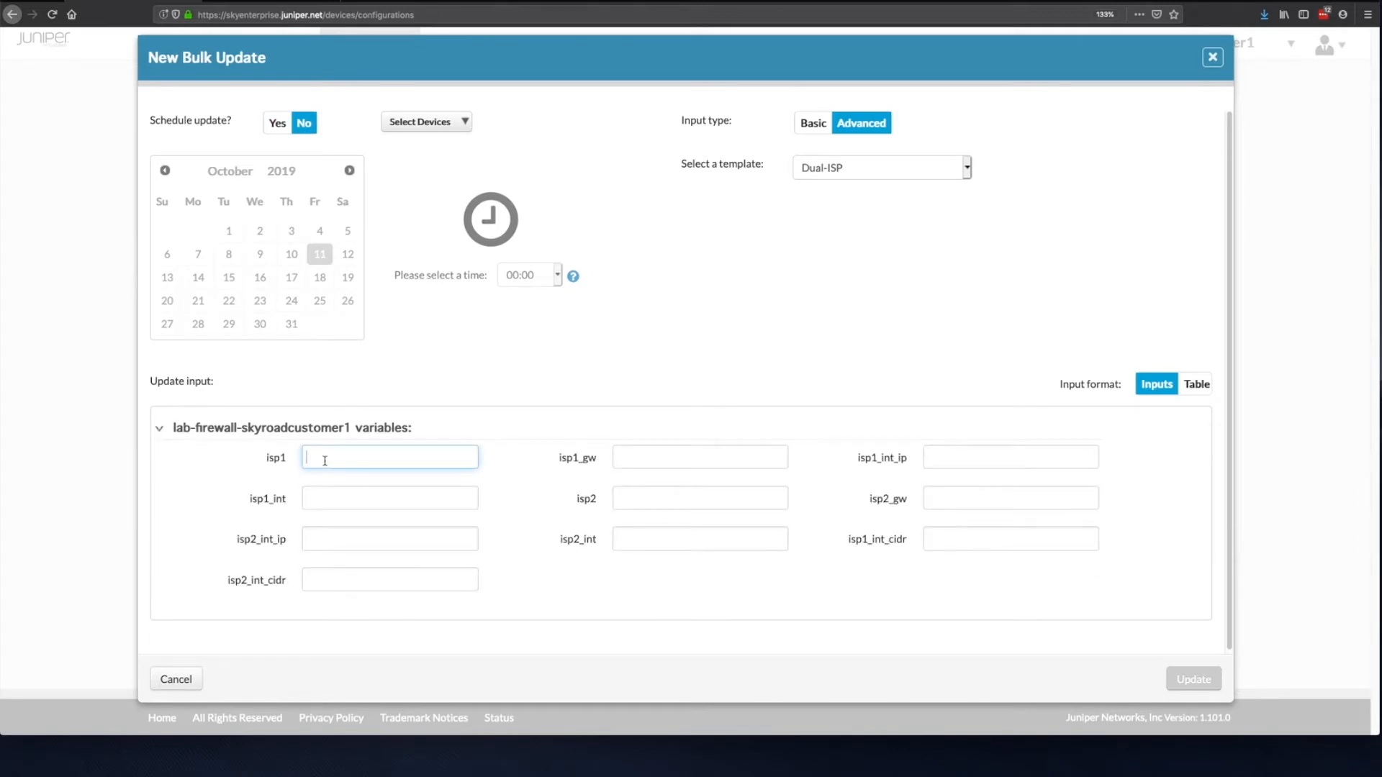
pyautogui.write('isp1')
pyautogui.click(699, 457)
pyautogui.write('10.0.204.')
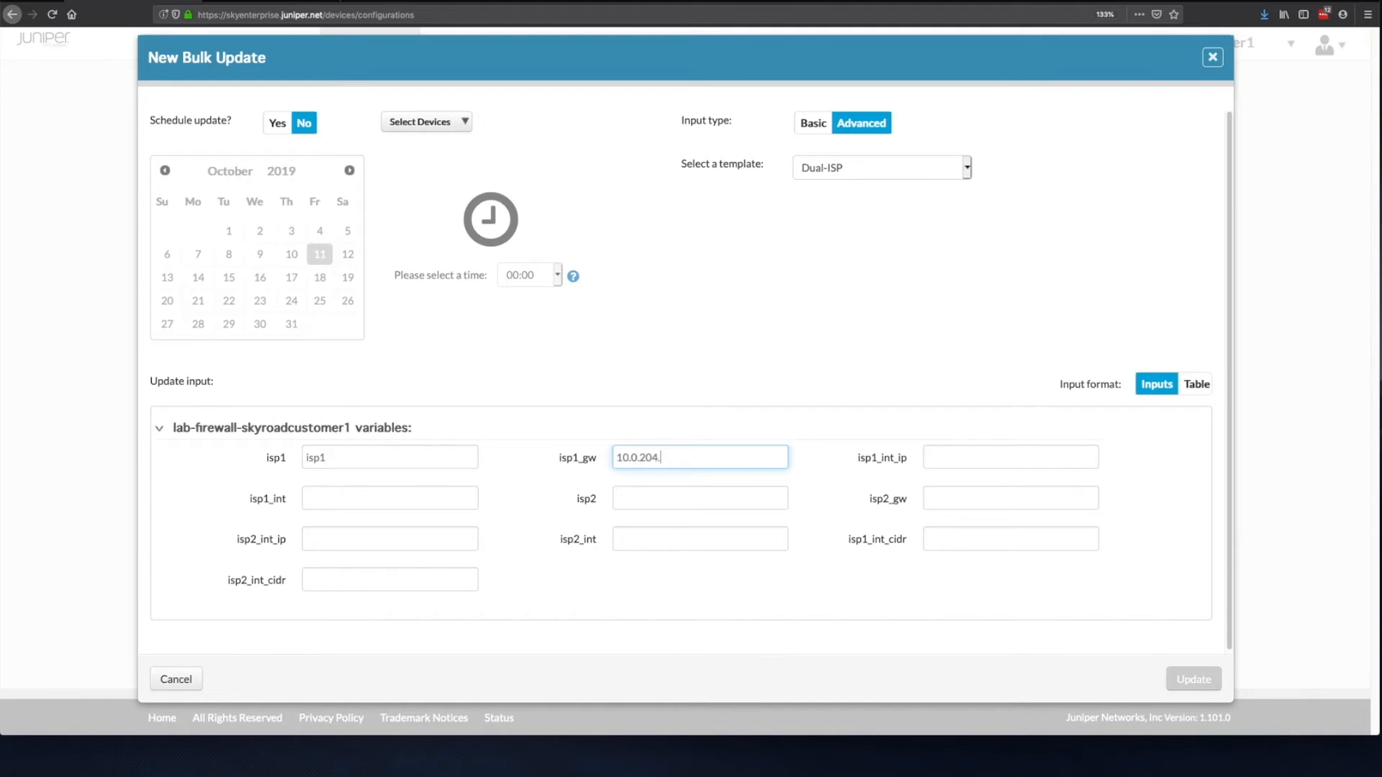
pyautogui.write('1')
pyautogui.press('Tab')
pyautogui.write('10.')
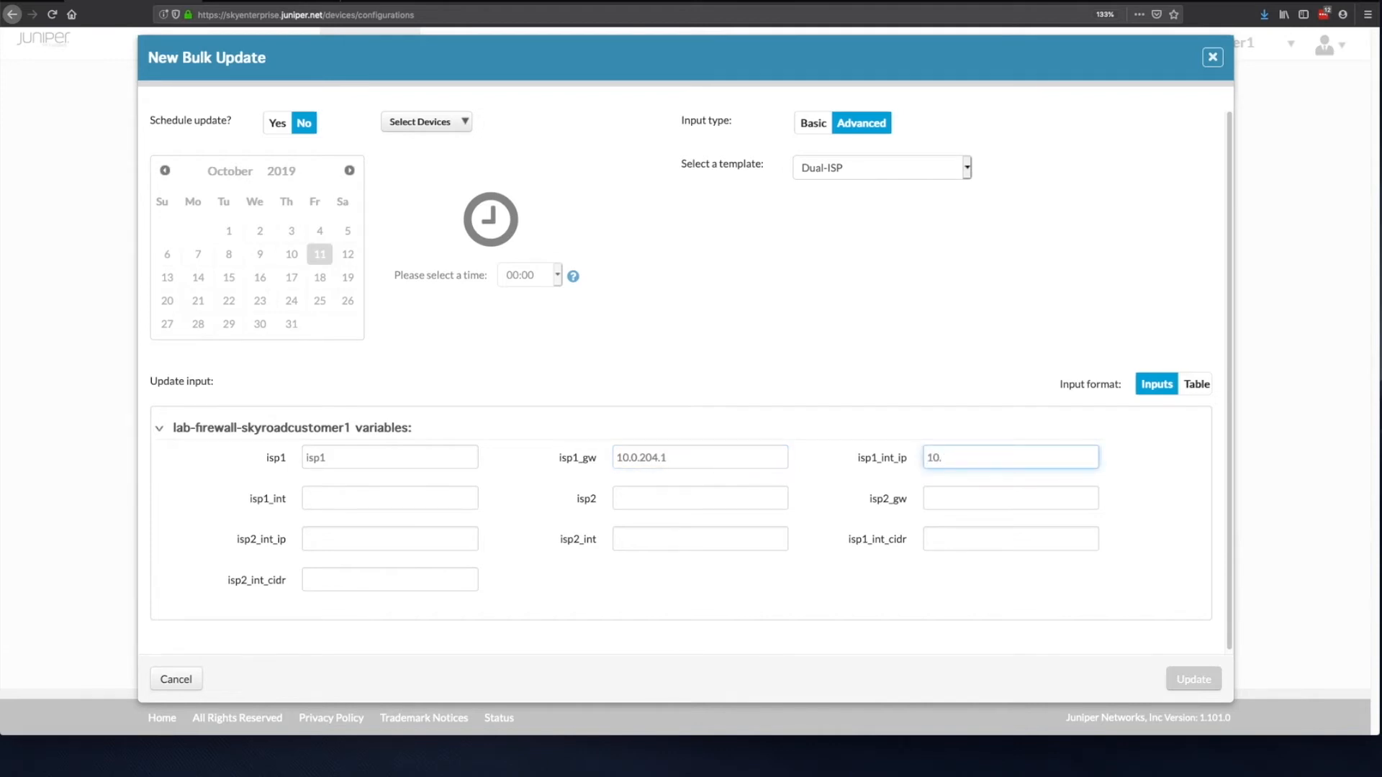
pyautogui.write('0.204.2')
pyautogui.press('Tab')
pyautogui.write('ge-0/0/0')
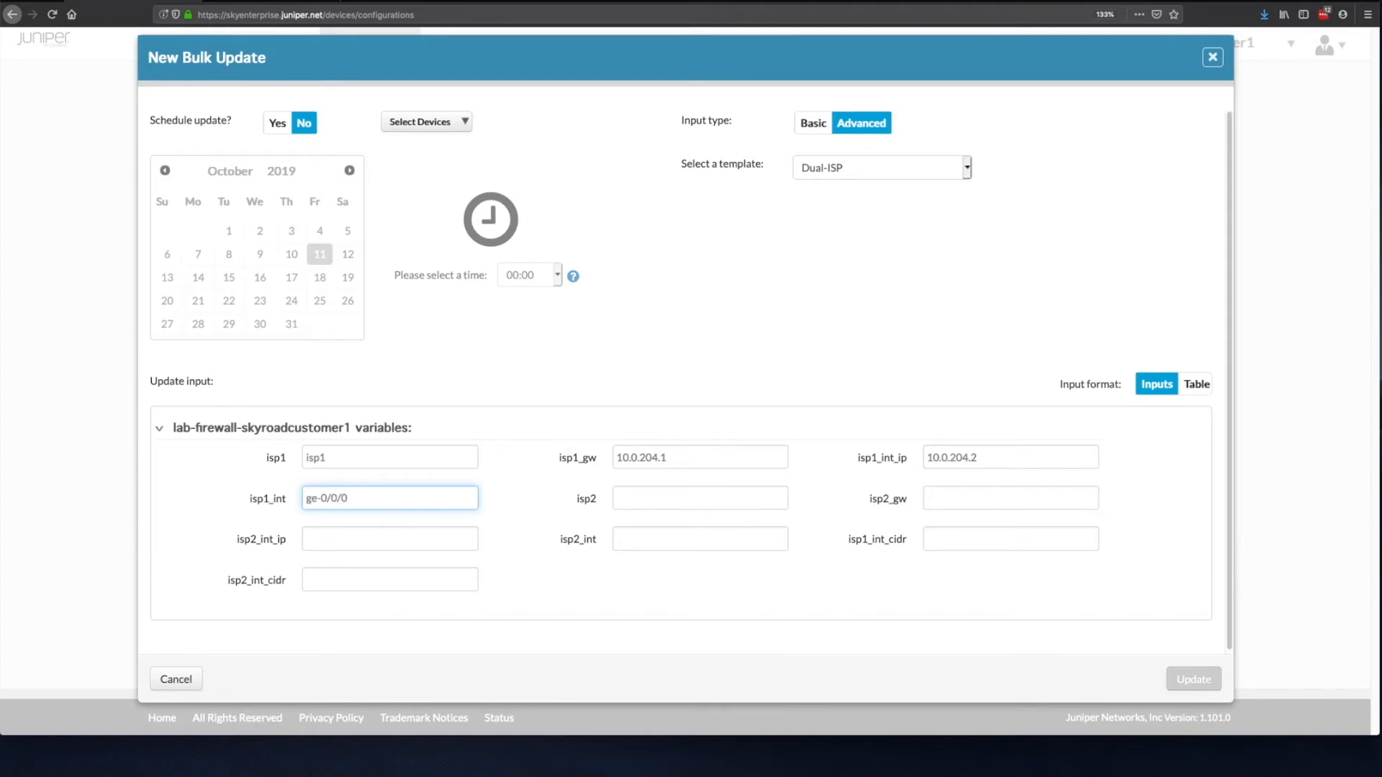
# - Fill in the second ISP variables: isp2 as isp2, gateway 10.0.205.1, interface IP 10.0.205.2 and interface ge-0/0/1
pyautogui.press('Tab')
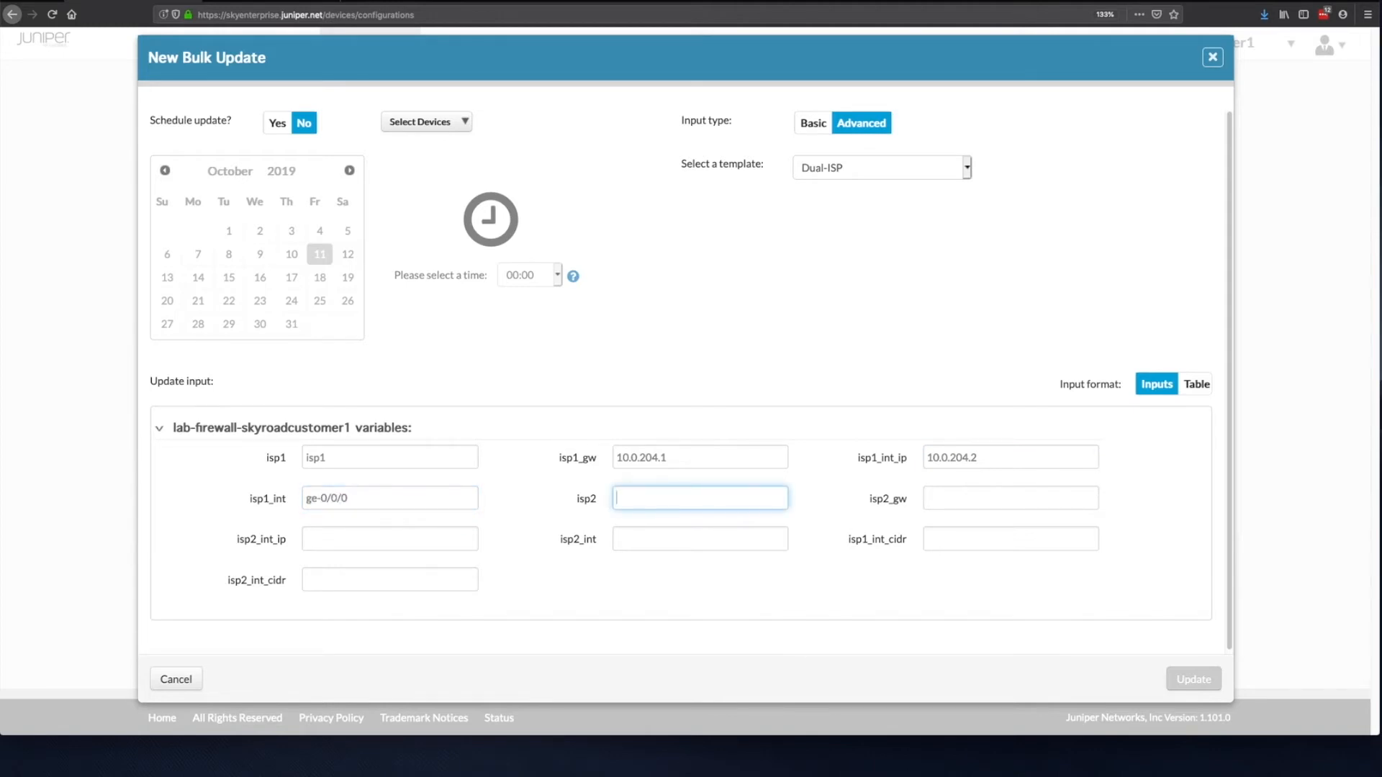
pyautogui.write('isp2')
pyautogui.press('Tab')
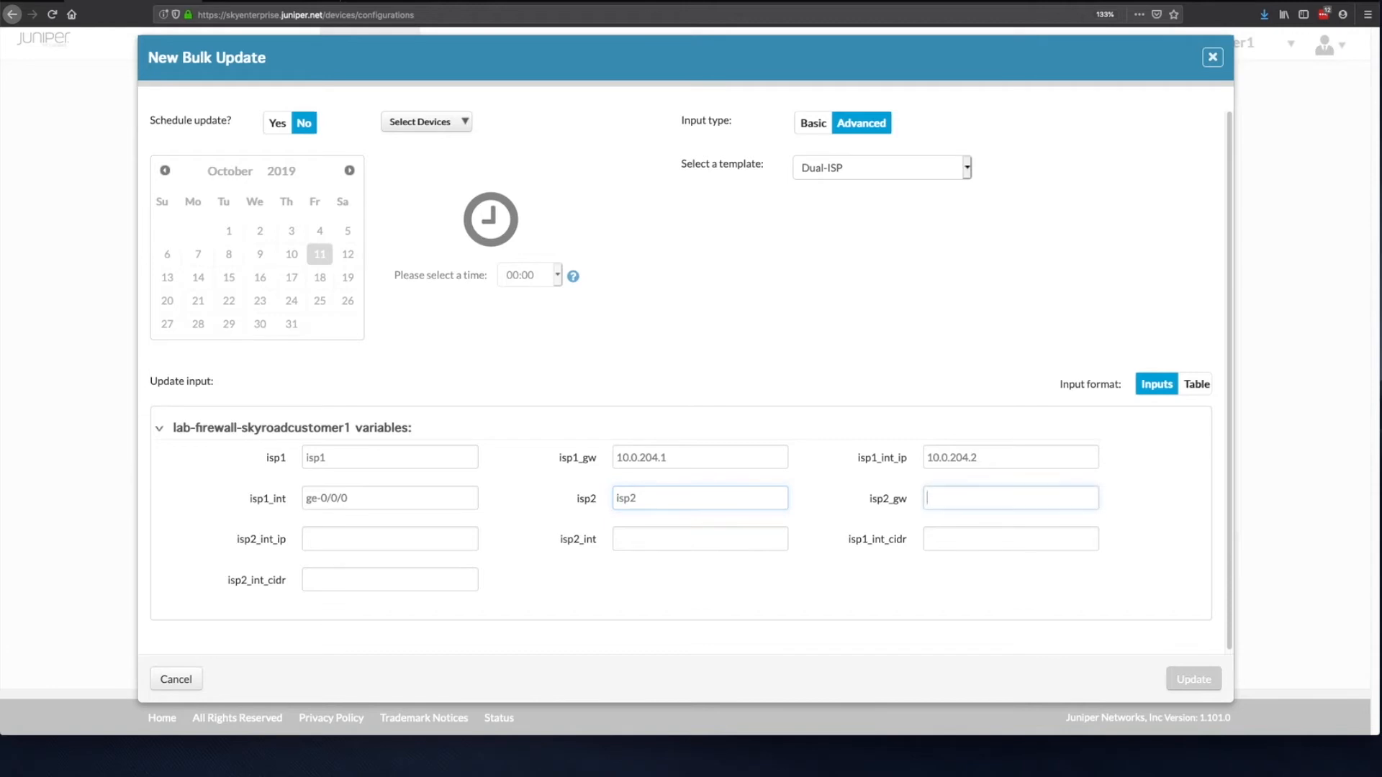
pyautogui.write('10.0.205.1')
pyautogui.press('Tab')
pyautogui.write('10.0.205.2')
pyautogui.press('Tab')
pyautogui.write('ge-0/0/1')
pyautogui.press('Tab')
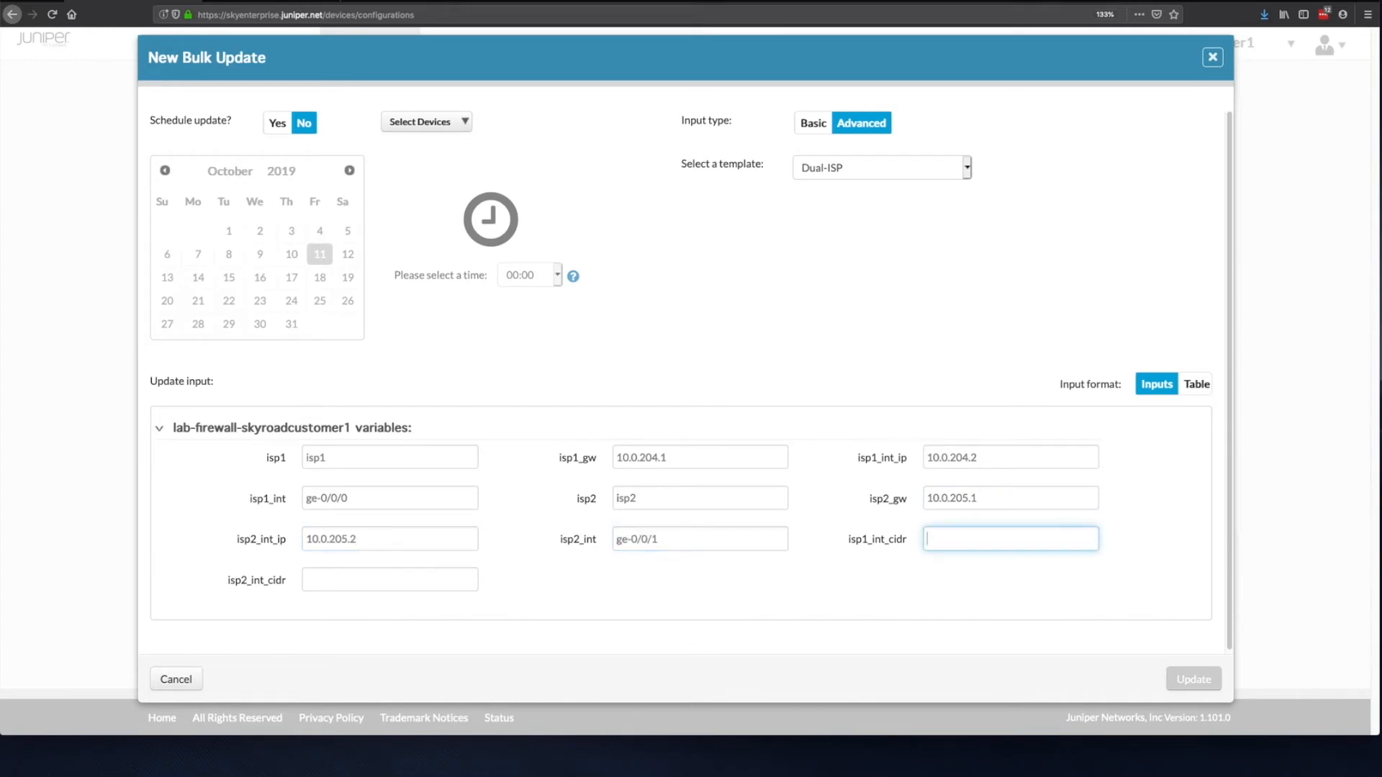
# - Set isp1_int_cidr and isp2_int_cidr to 24, and run the bulk update on lab-firewall immediately
pyautogui.write('24')
pyautogui.press('Tab')
pyautogui.write('24')
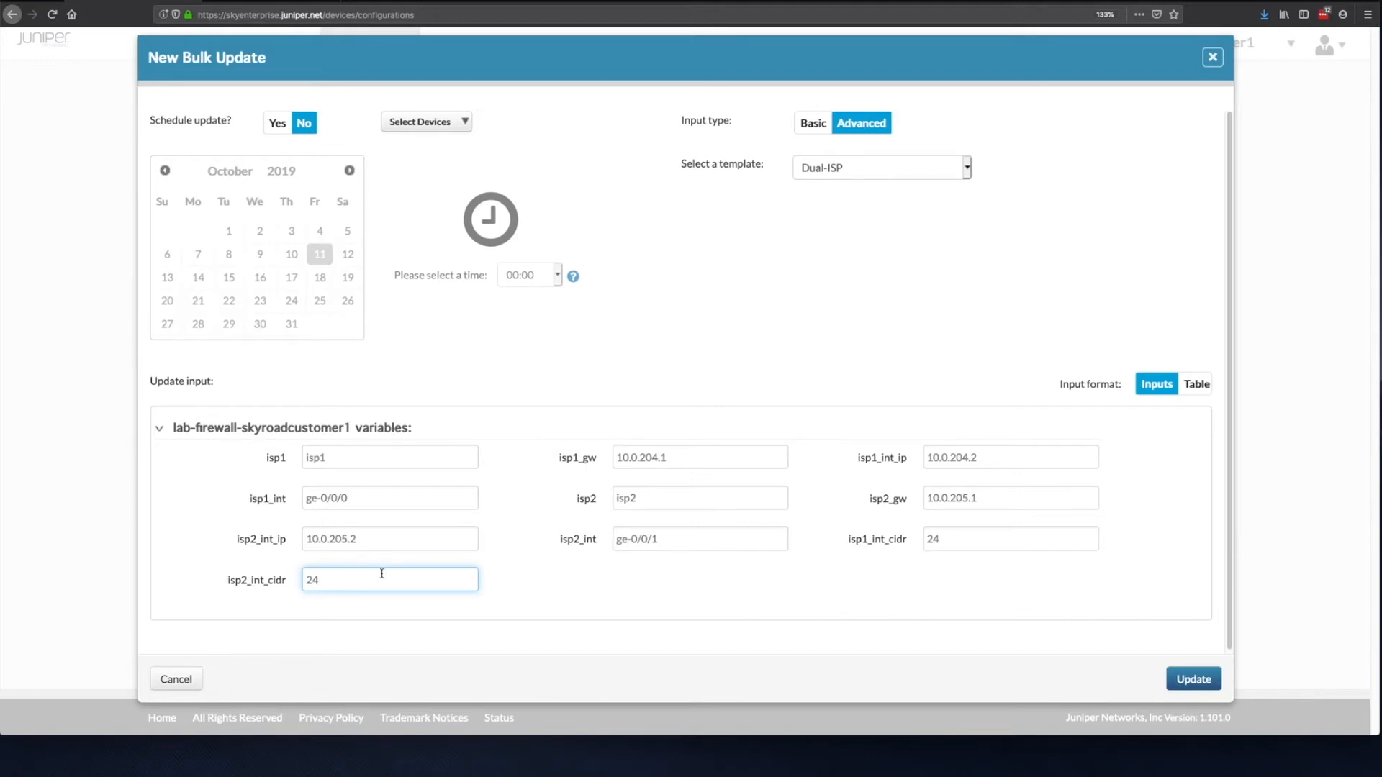
pyautogui.click(1217, 681)
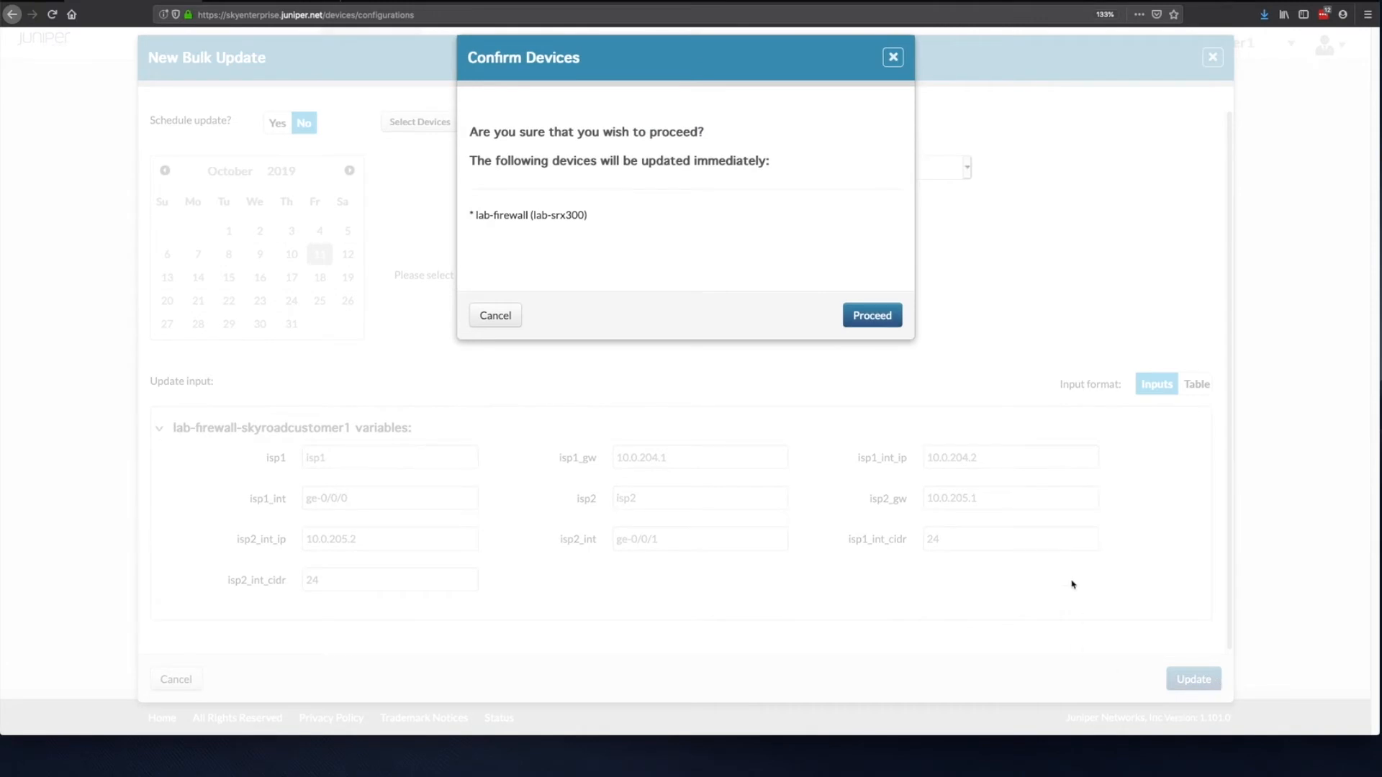
pyautogui.click(877, 321)
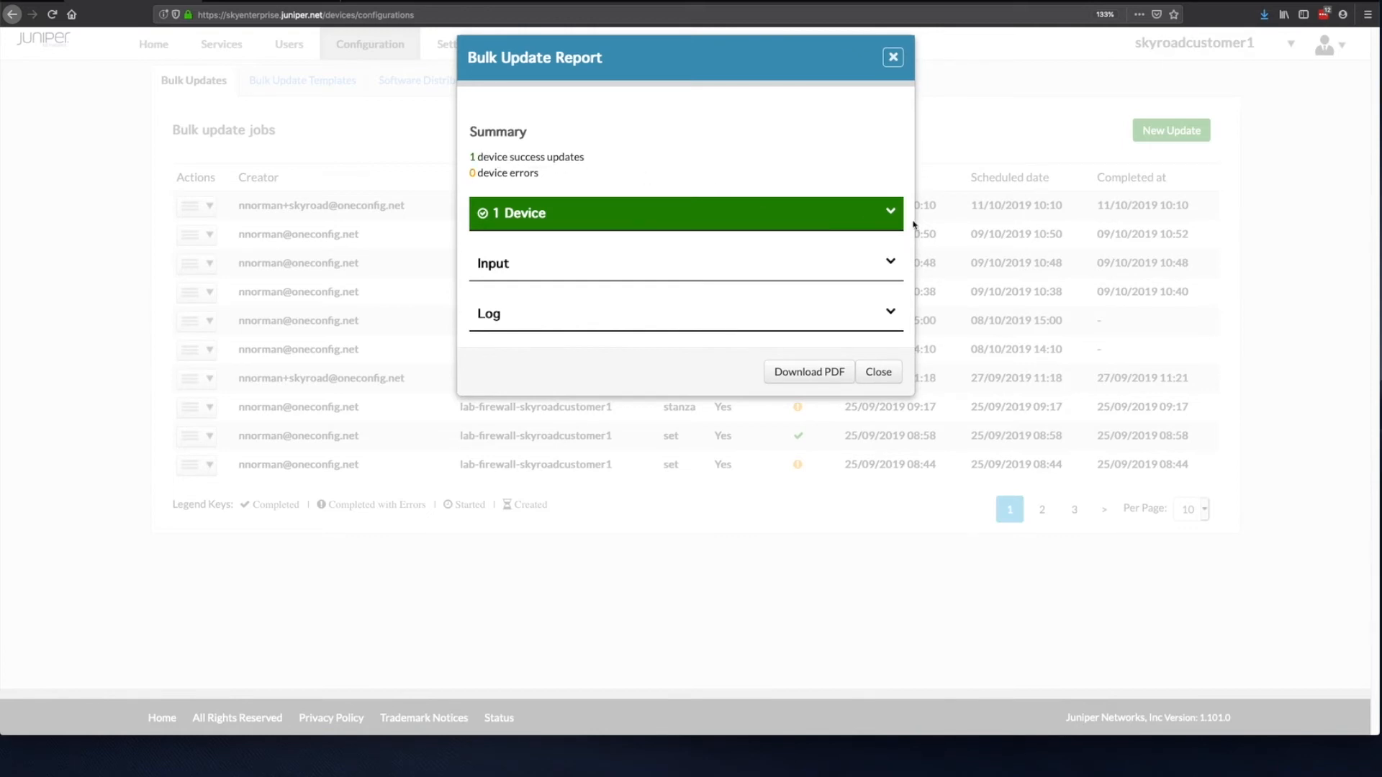
# - Review the updated device, the rendered input configuration and the log in the bulk update report, and close the report
pyautogui.click(887, 214)
pyautogui.click(889, 279)
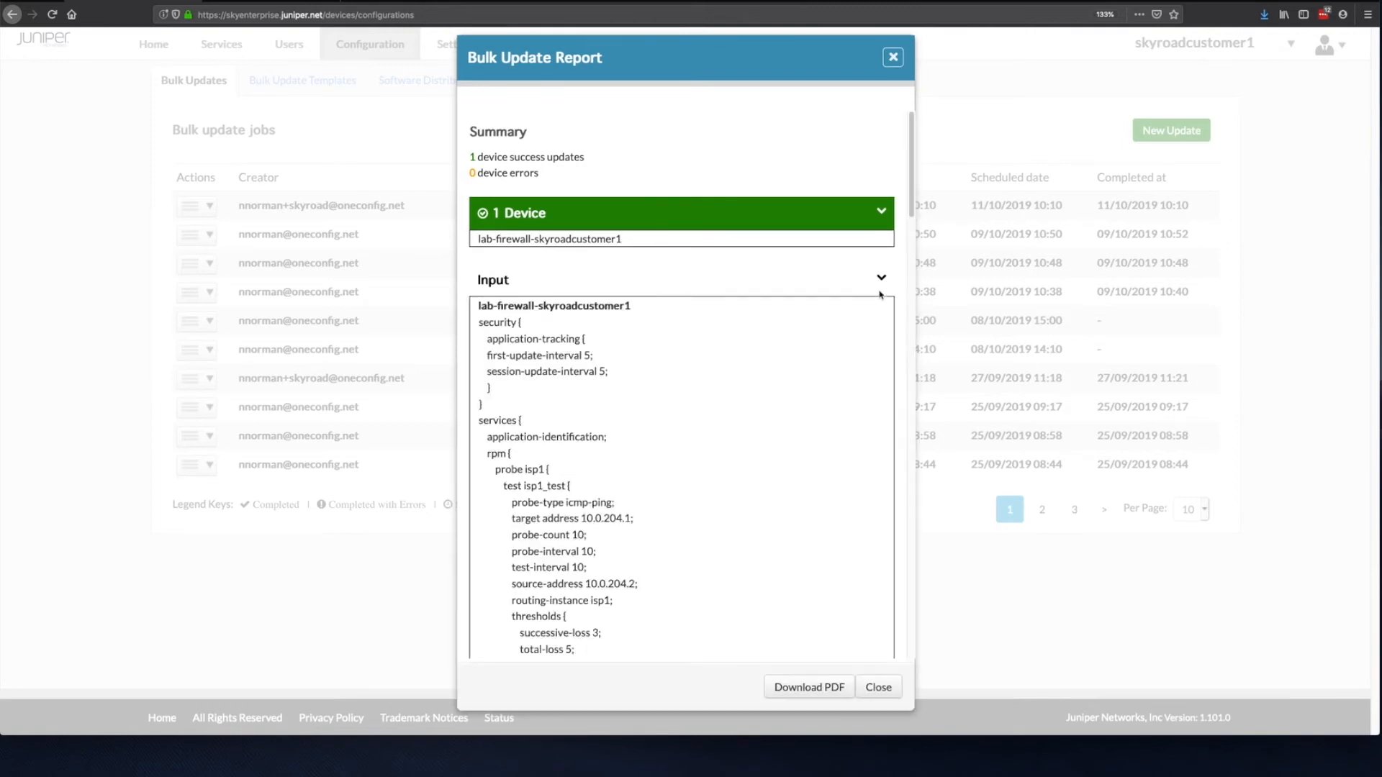
pyautogui.scroll(-15, 738, 407)
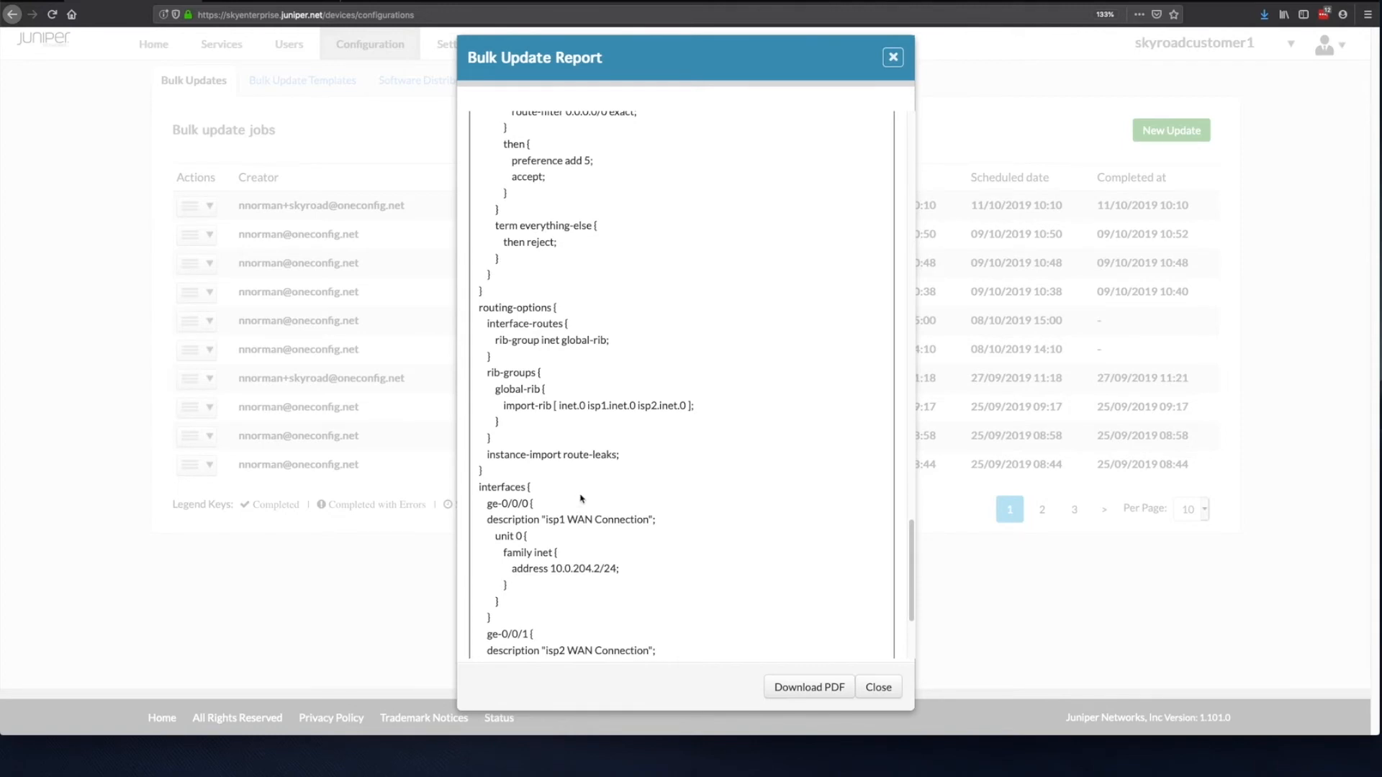
pyautogui.scroll(2, 580, 498)
pyautogui.scroll(-5, 579, 500)
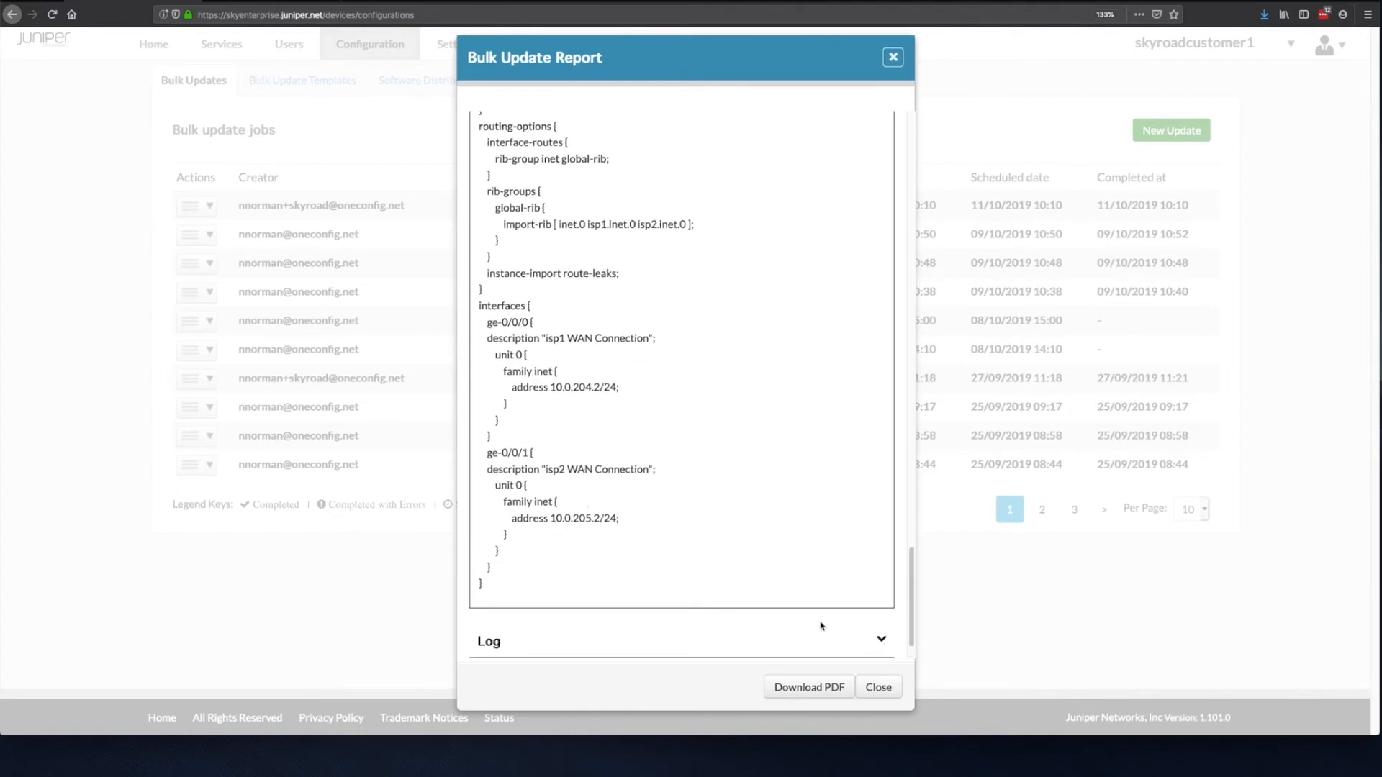
pyautogui.click(778, 633)
pyautogui.moveTo(584, 601); pyautogui.dragTo(665, 650)
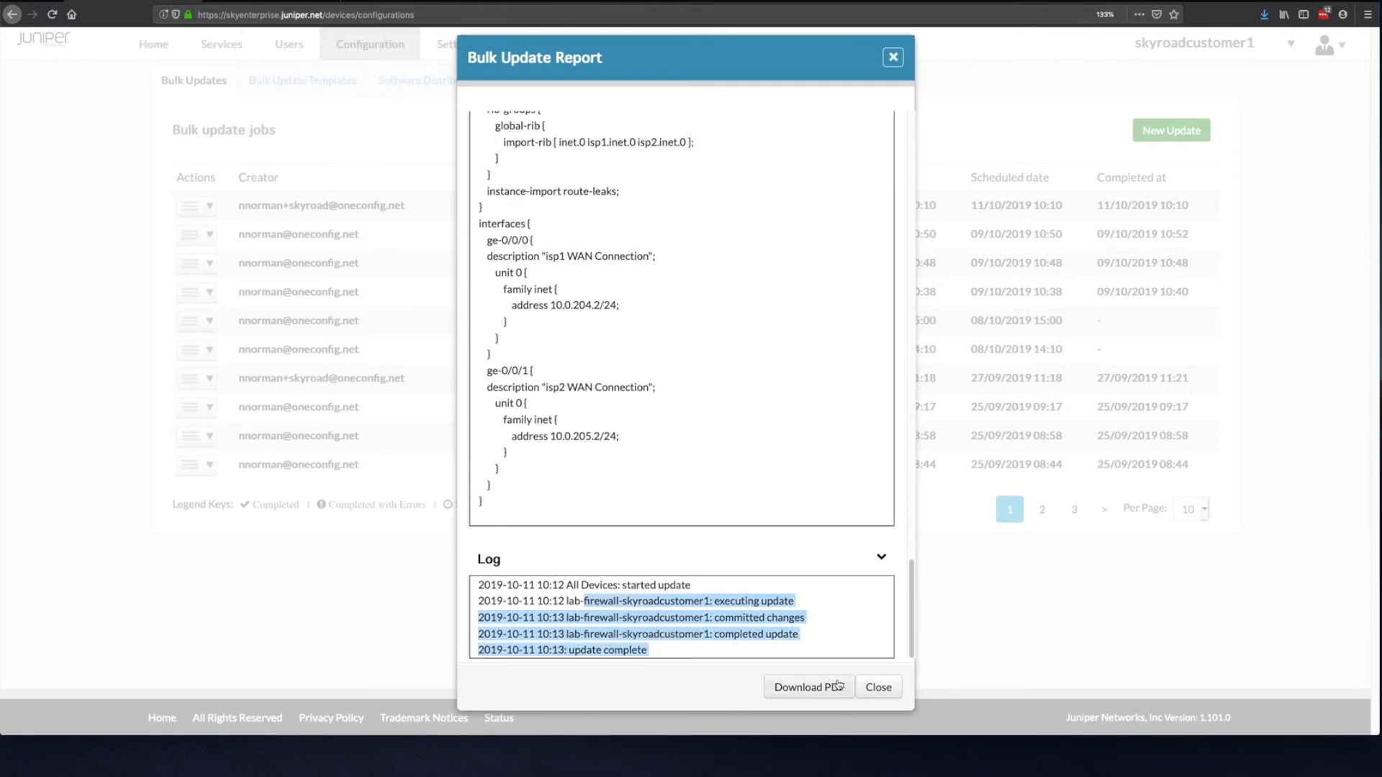
pyautogui.click(873, 686)
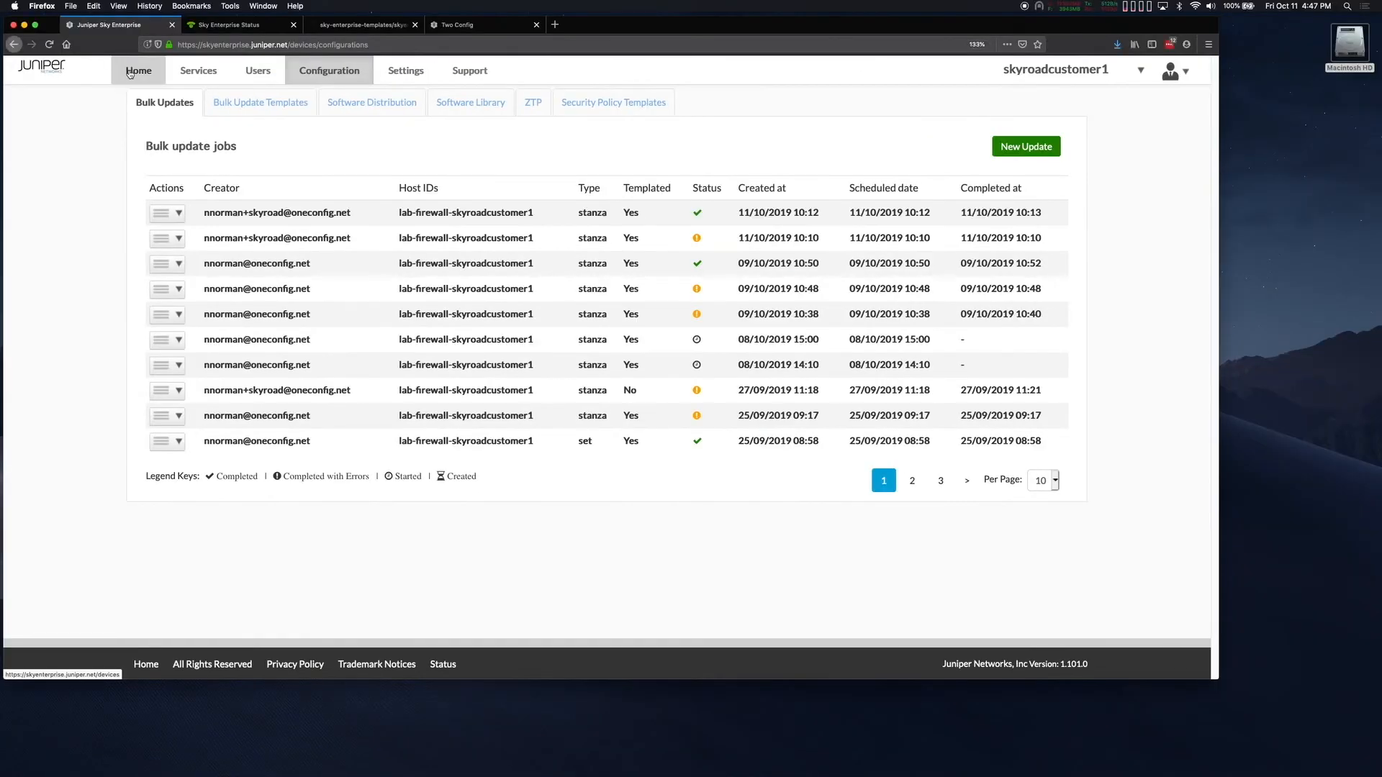
# - Open the form for a new advanced policy-based routing profile in lab-firewall's Custom SD-WAN application routes
pyautogui.click(154, 46)
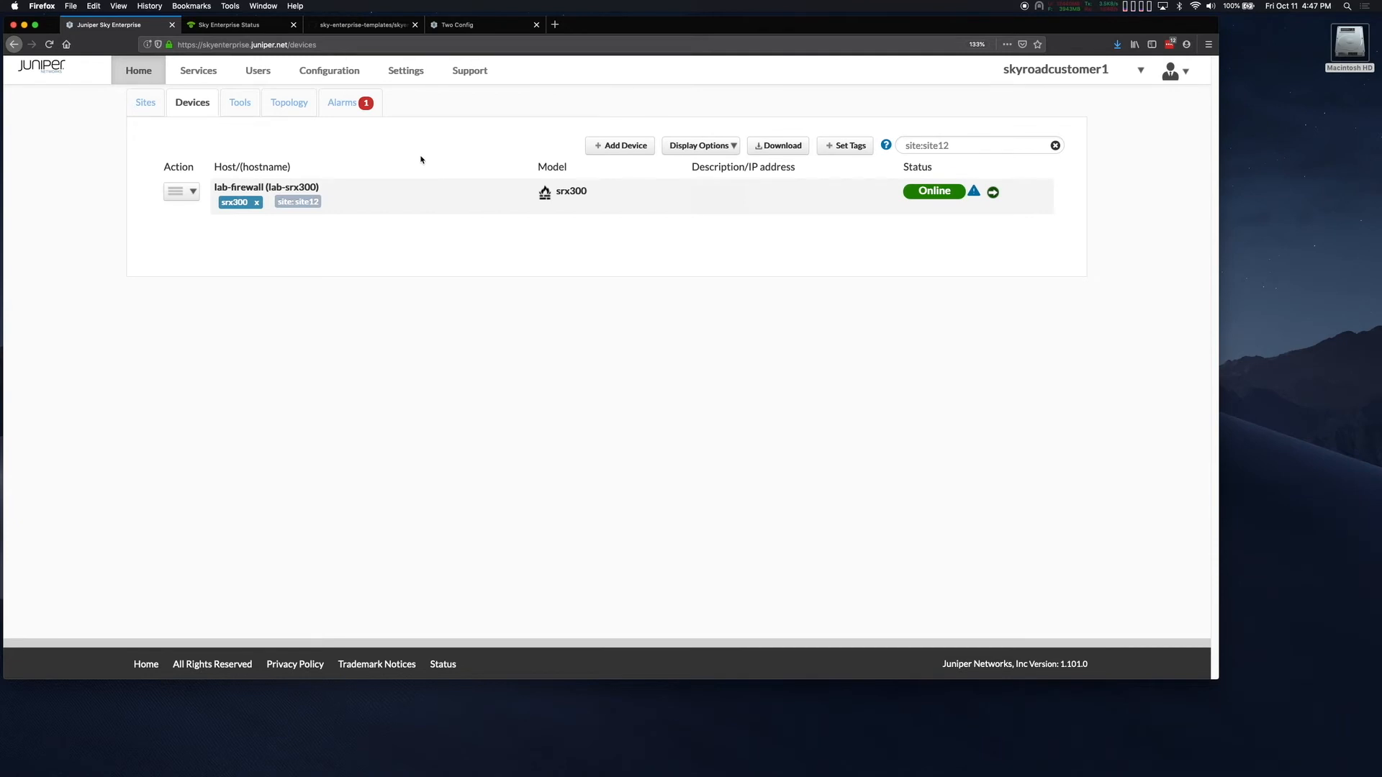
pyautogui.click(192, 192)
pyautogui.click(206, 216)
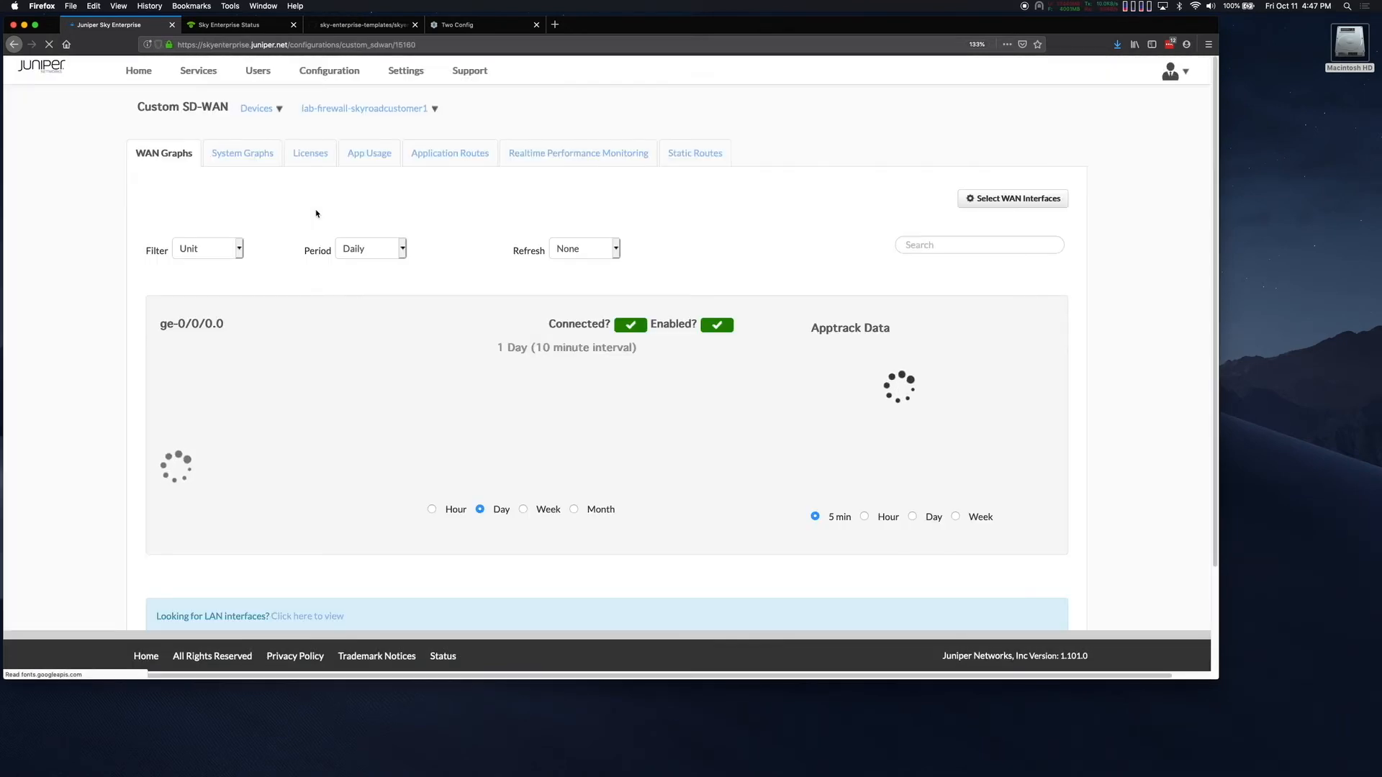
pyautogui.click(439, 154)
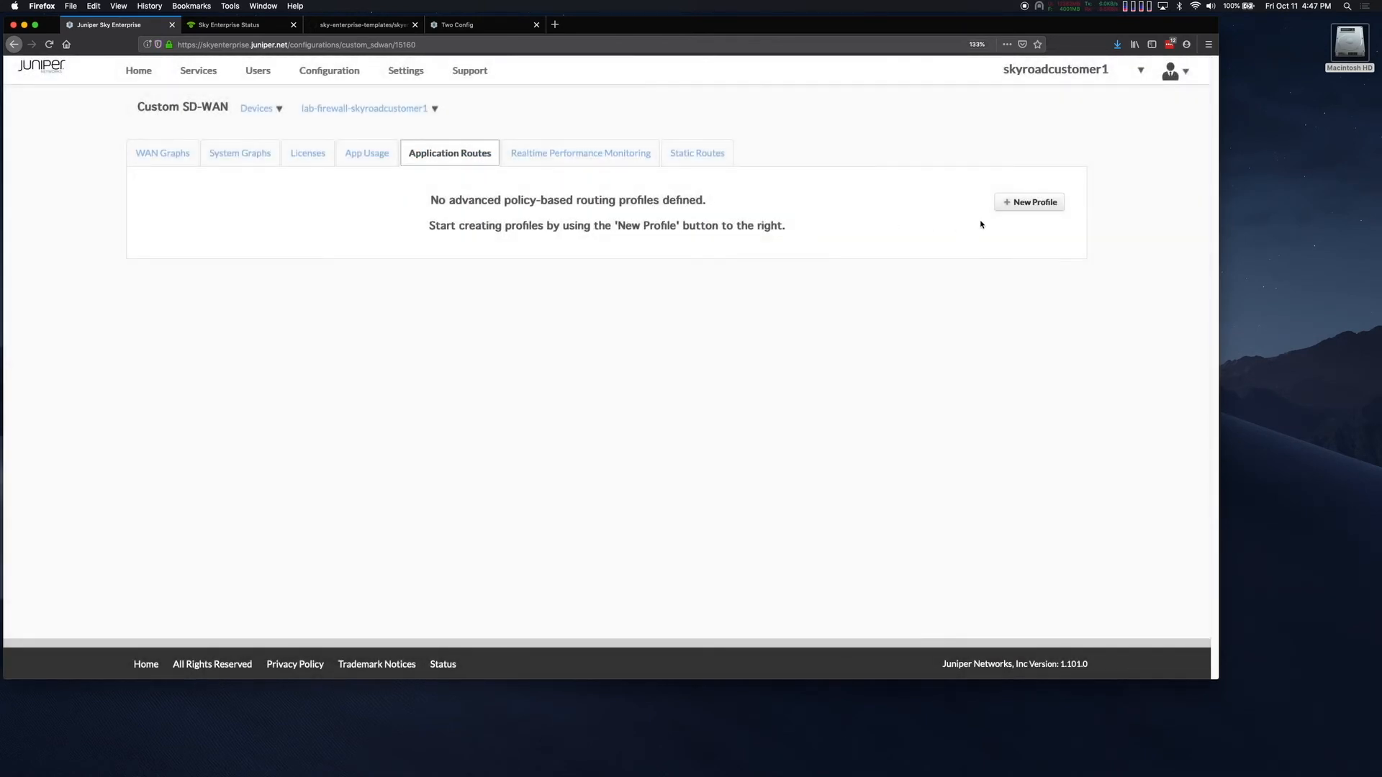
pyautogui.click(1008, 205)
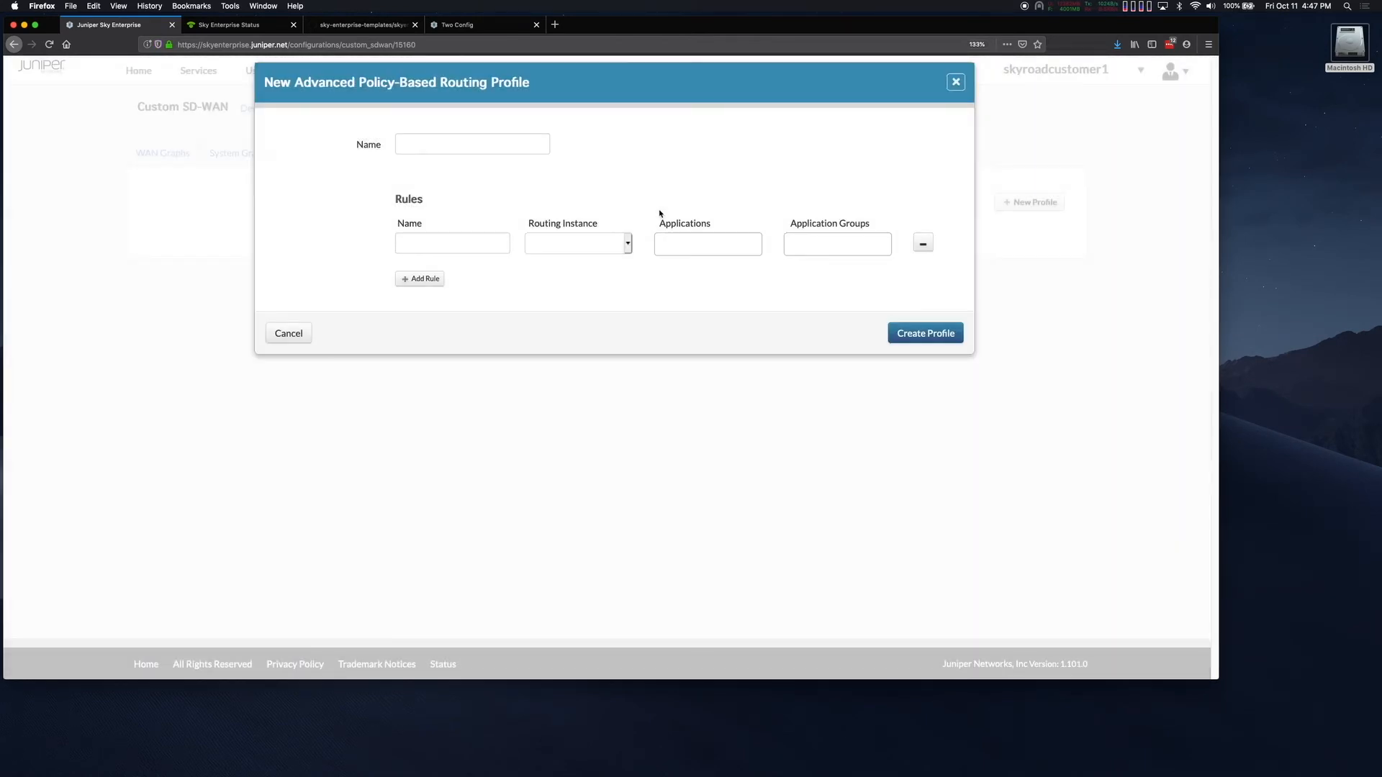
# - Name the routing profile app-routes and define its rule isp2 with the routing instance isp2
pyautogui.click(443, 147)
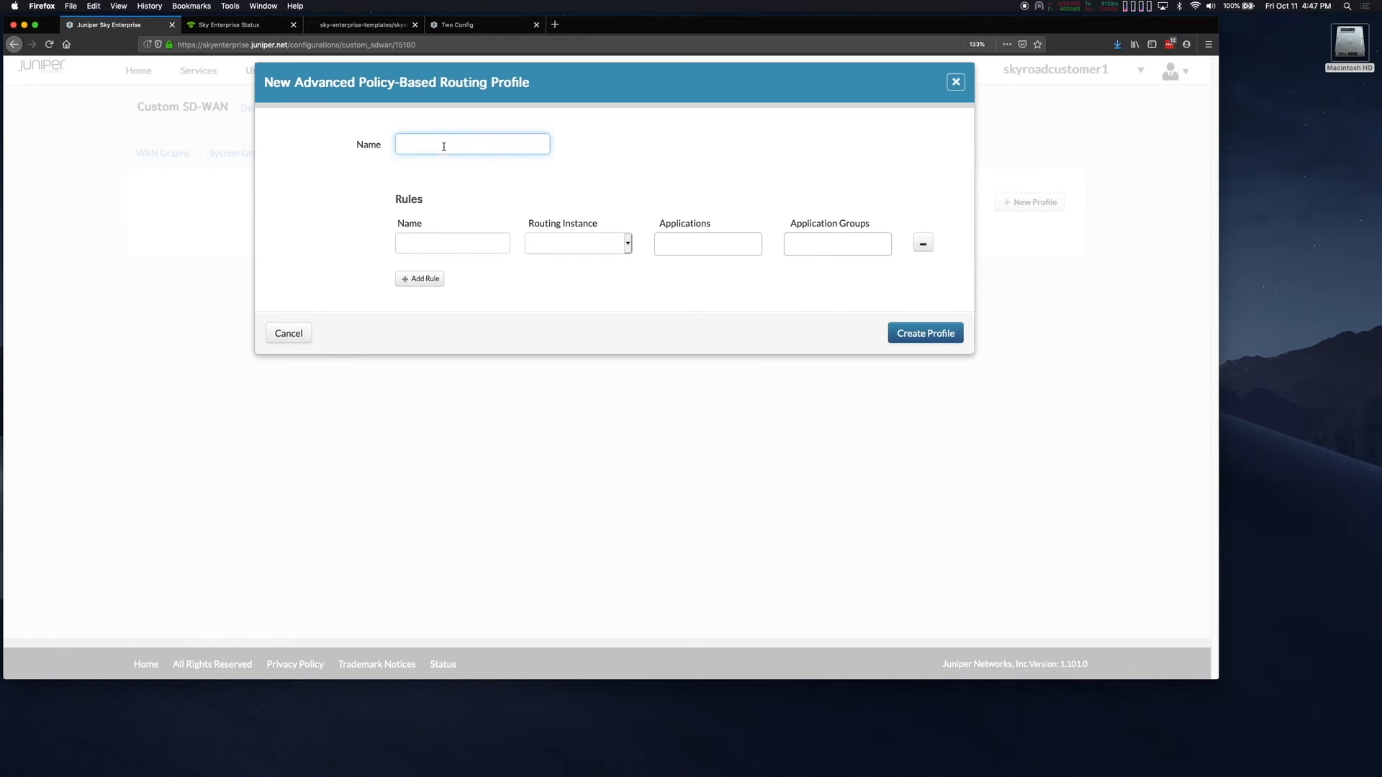
pyautogui.write('app-routes')
pyautogui.click(488, 248)
pyautogui.write('isp1')
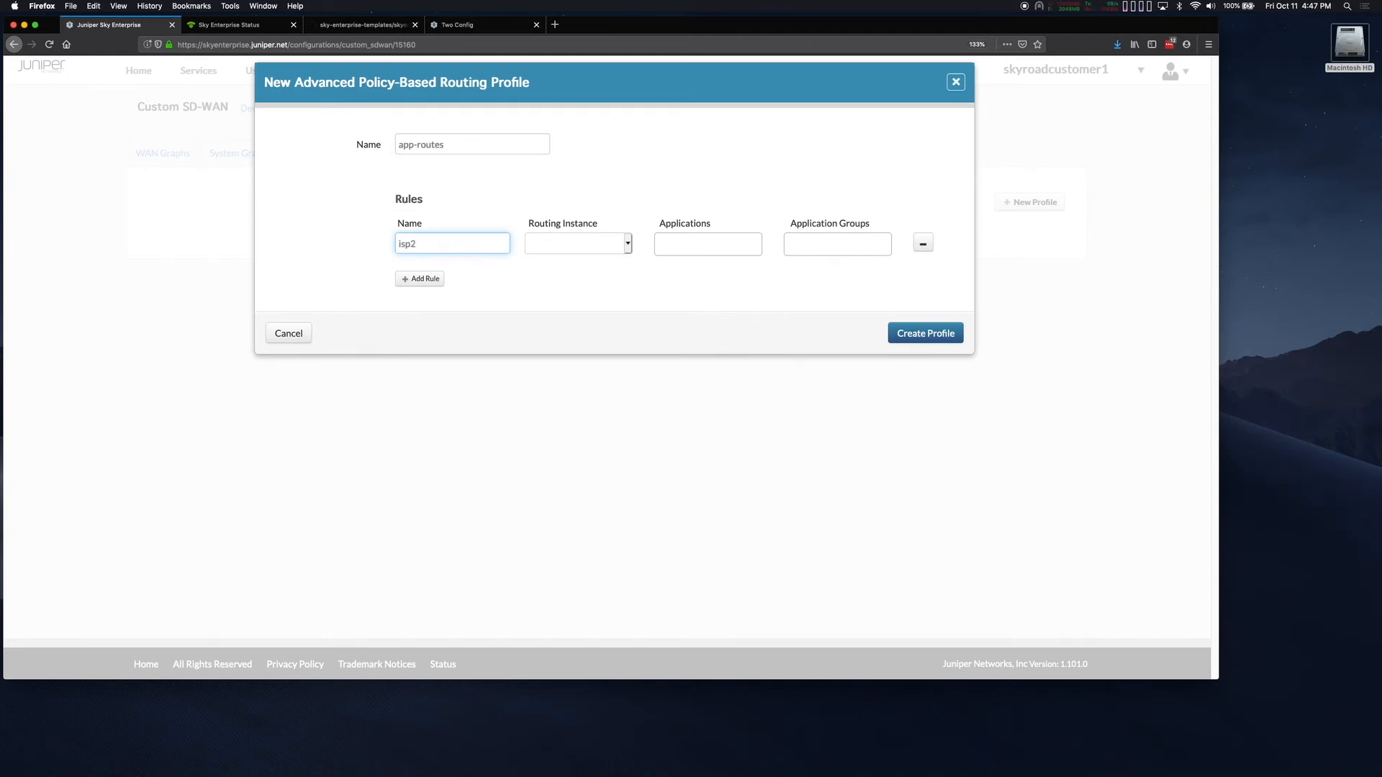
pyautogui.click(608, 243)
pyautogui.click(608, 262)
# - Add the junos:web:multimedia audio-streaming and video-streaming application groups to the isp2 rule, and create the profile
pyautogui.click(693, 247)
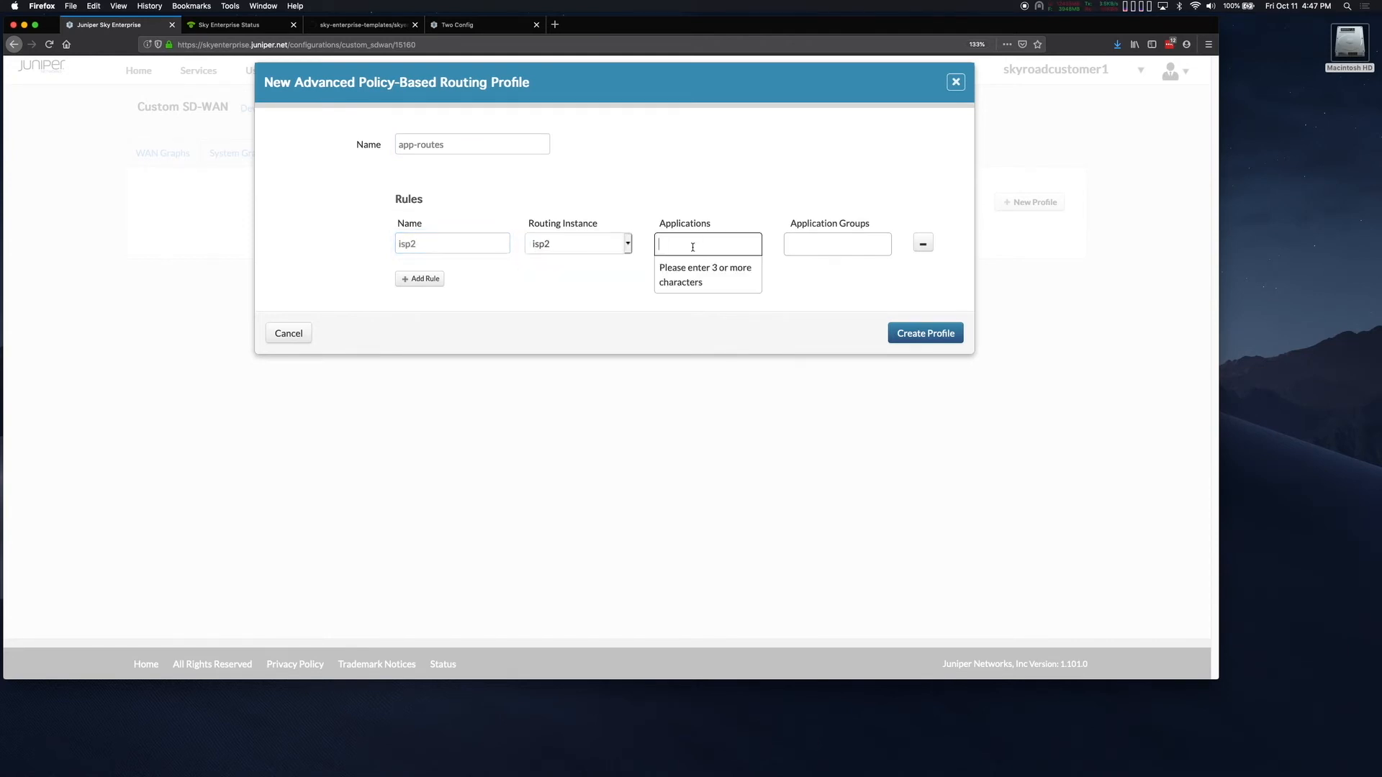
pyautogui.click(787, 252)
pyautogui.write('stream')
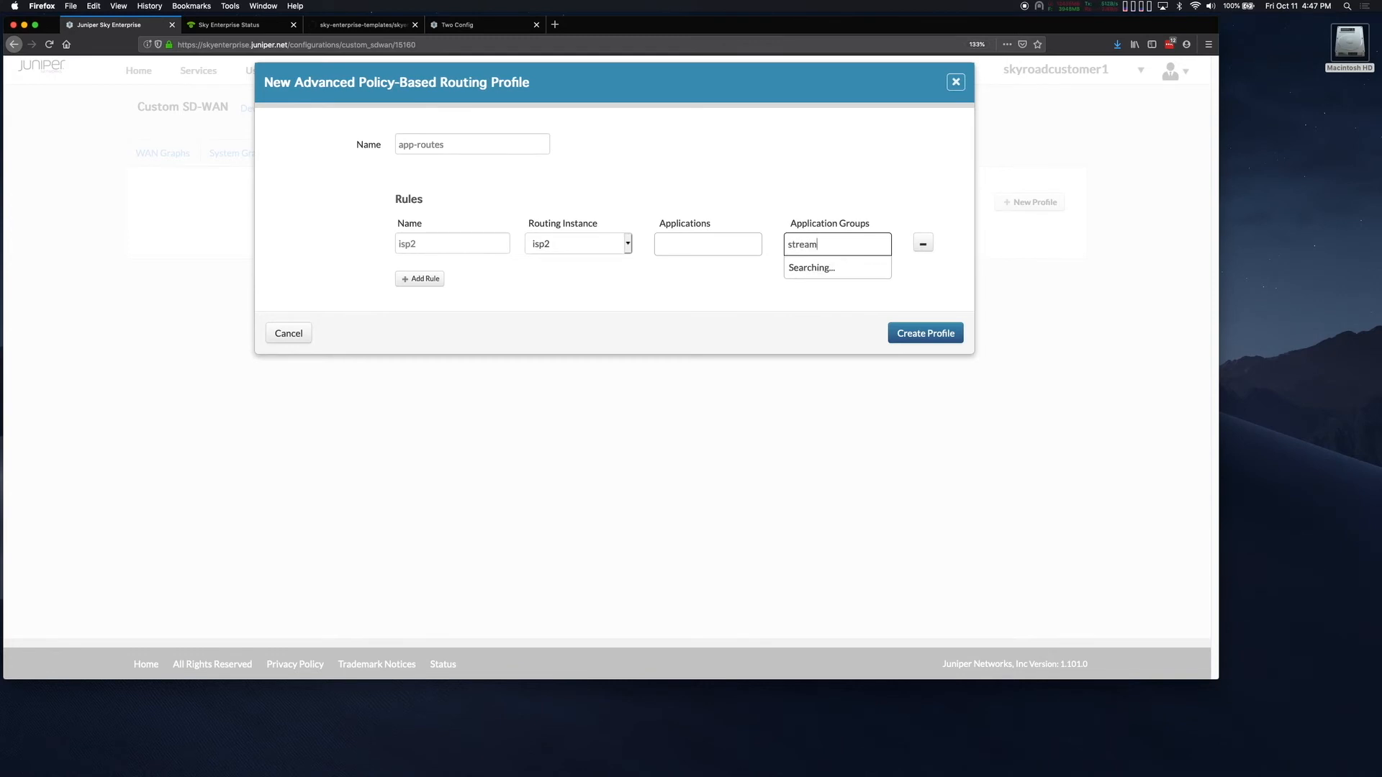
pyautogui.click(805, 279)
pyautogui.write('stream')
pyautogui.click(820, 320)
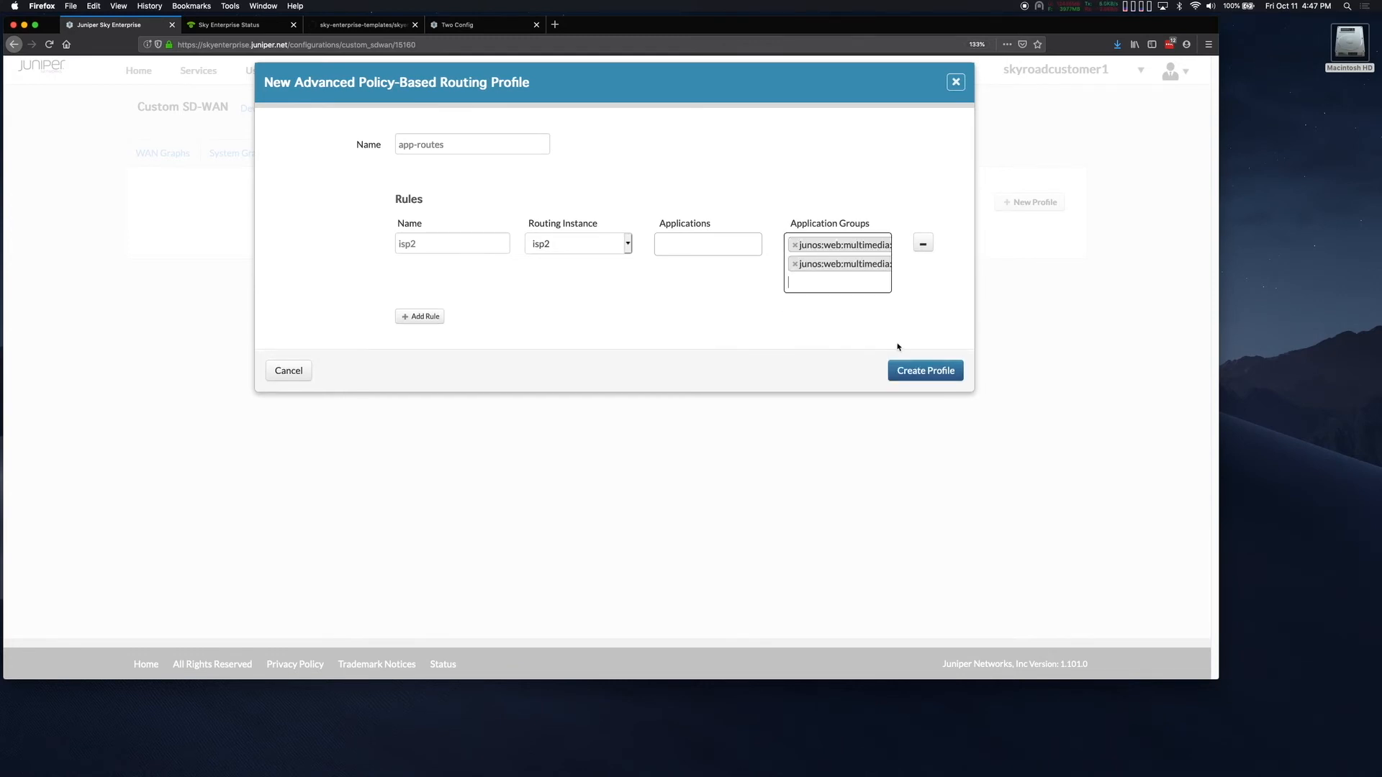
pyautogui.click(901, 372)
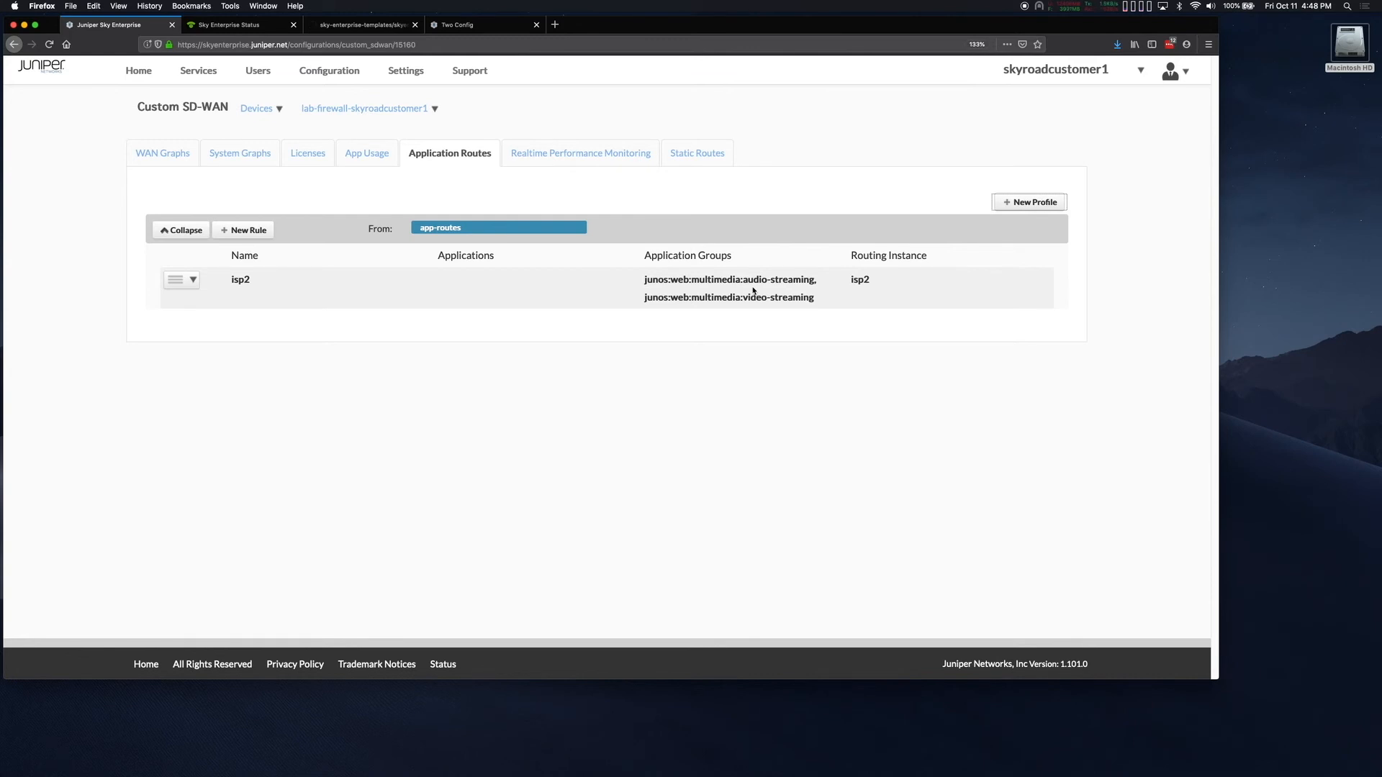
# - Assign the app-routes application routing profile to lab-firewall's trust security zone and save the zone
pyautogui.click(364, 108)
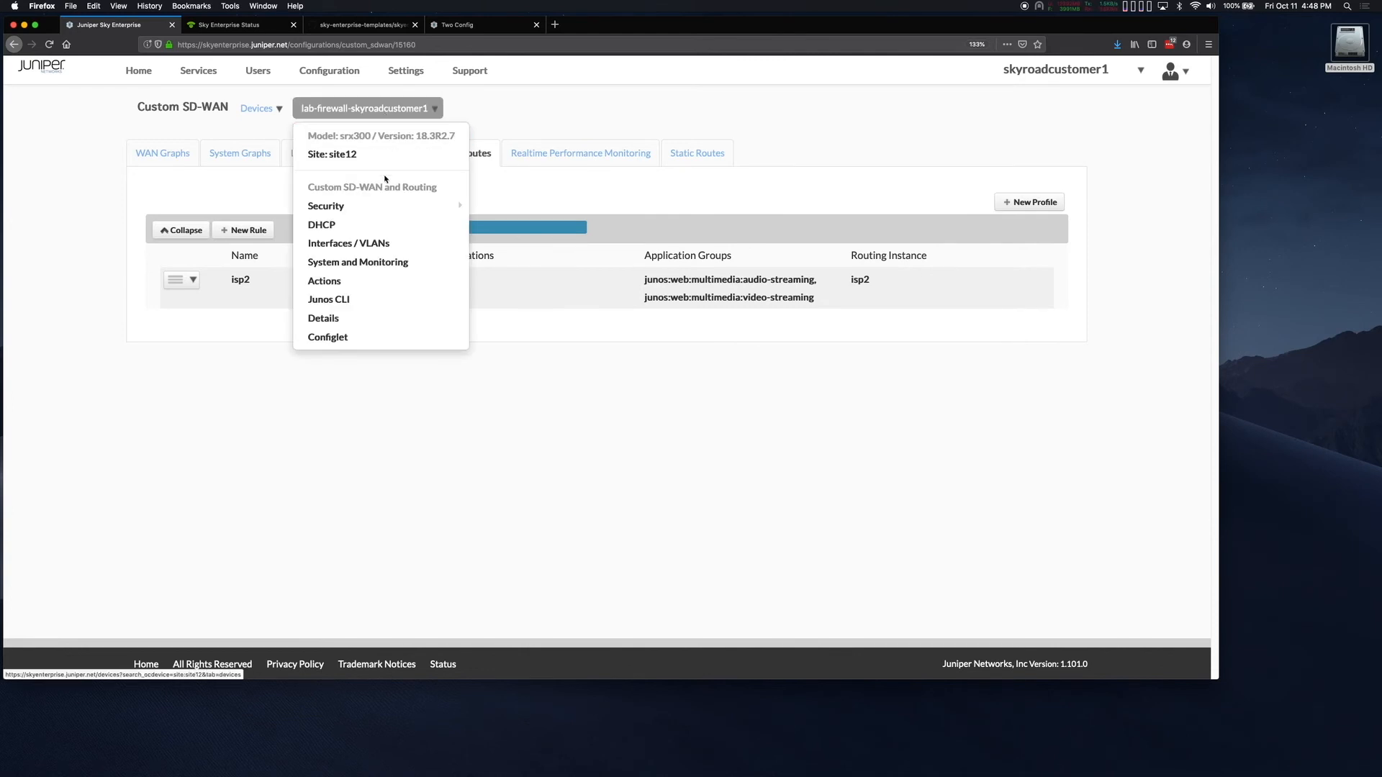
pyautogui.moveTo(460, 206)
pyautogui.click(522, 229)
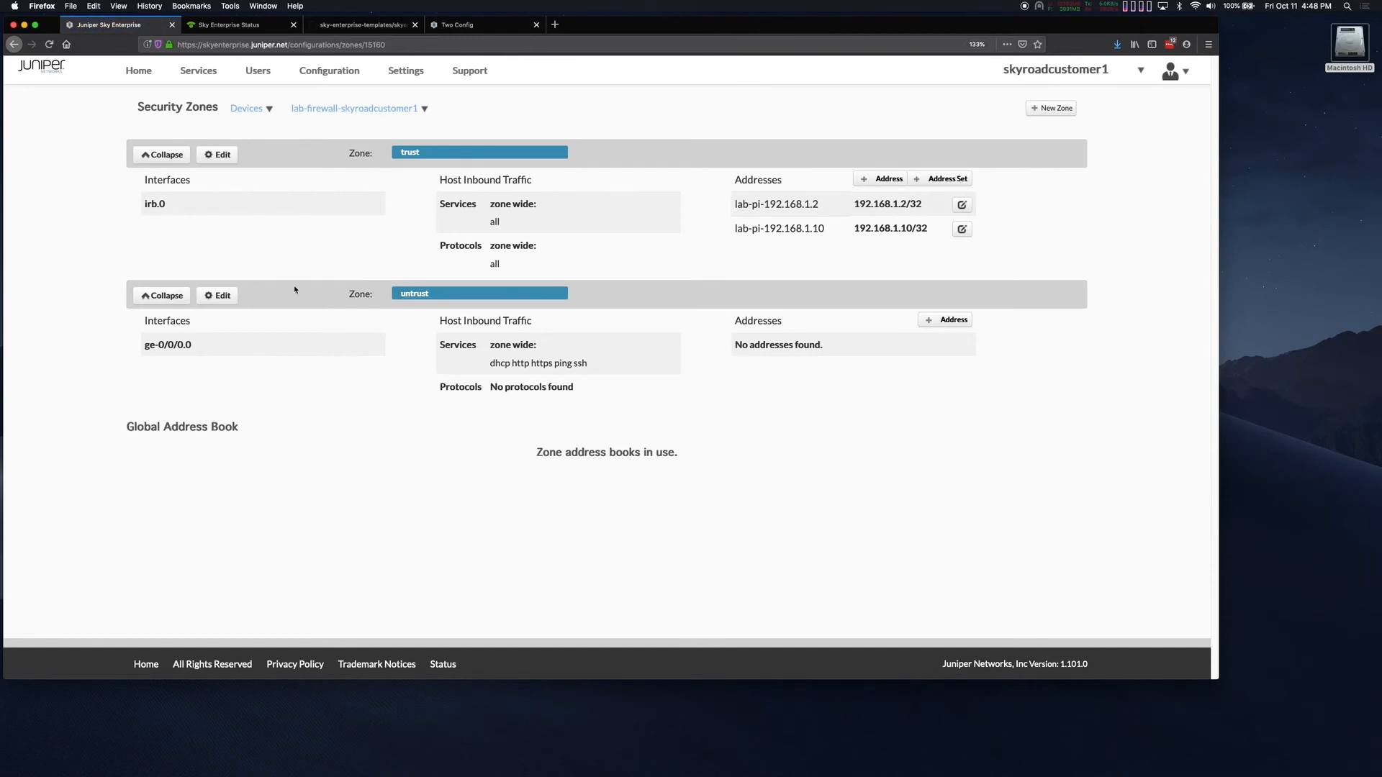
pyautogui.click(215, 156)
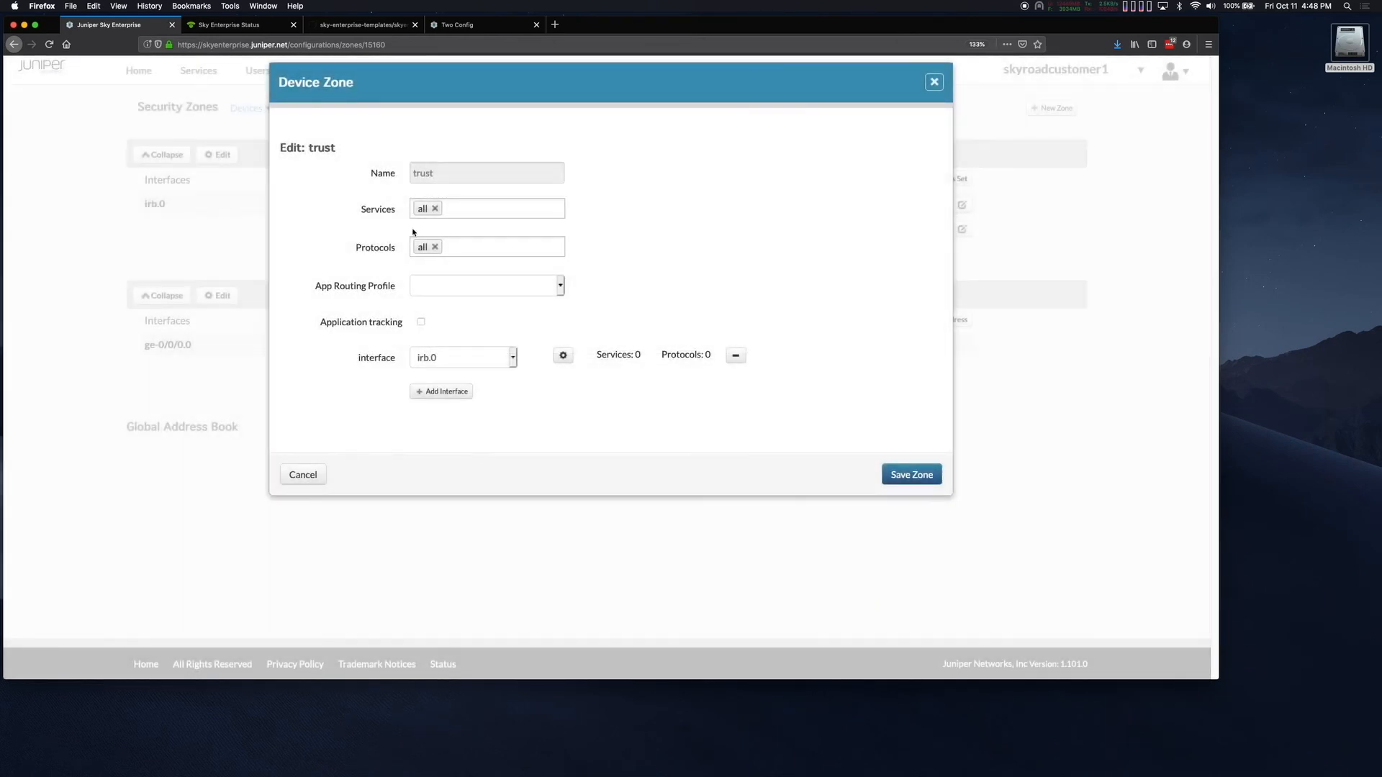
pyautogui.click(422, 292)
pyautogui.click(424, 295)
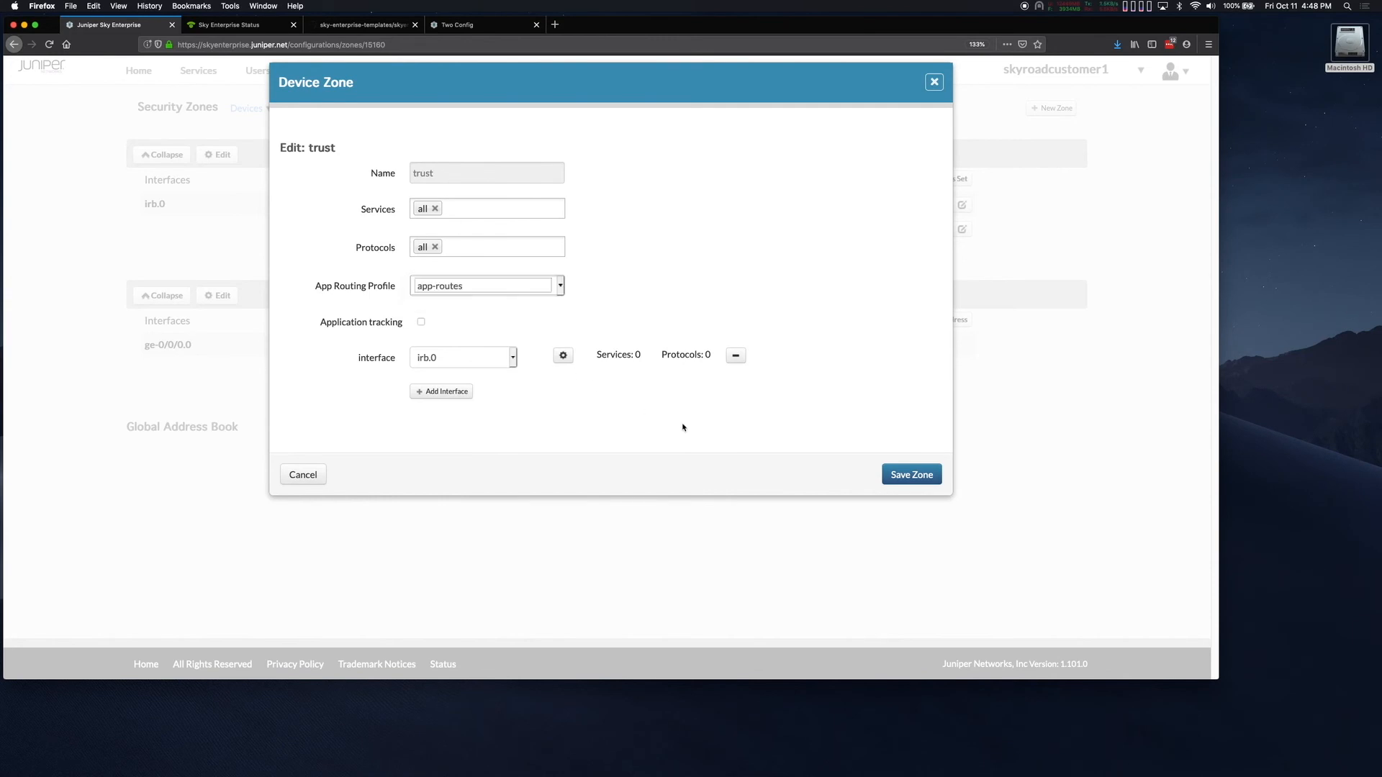
pyautogui.click(892, 476)
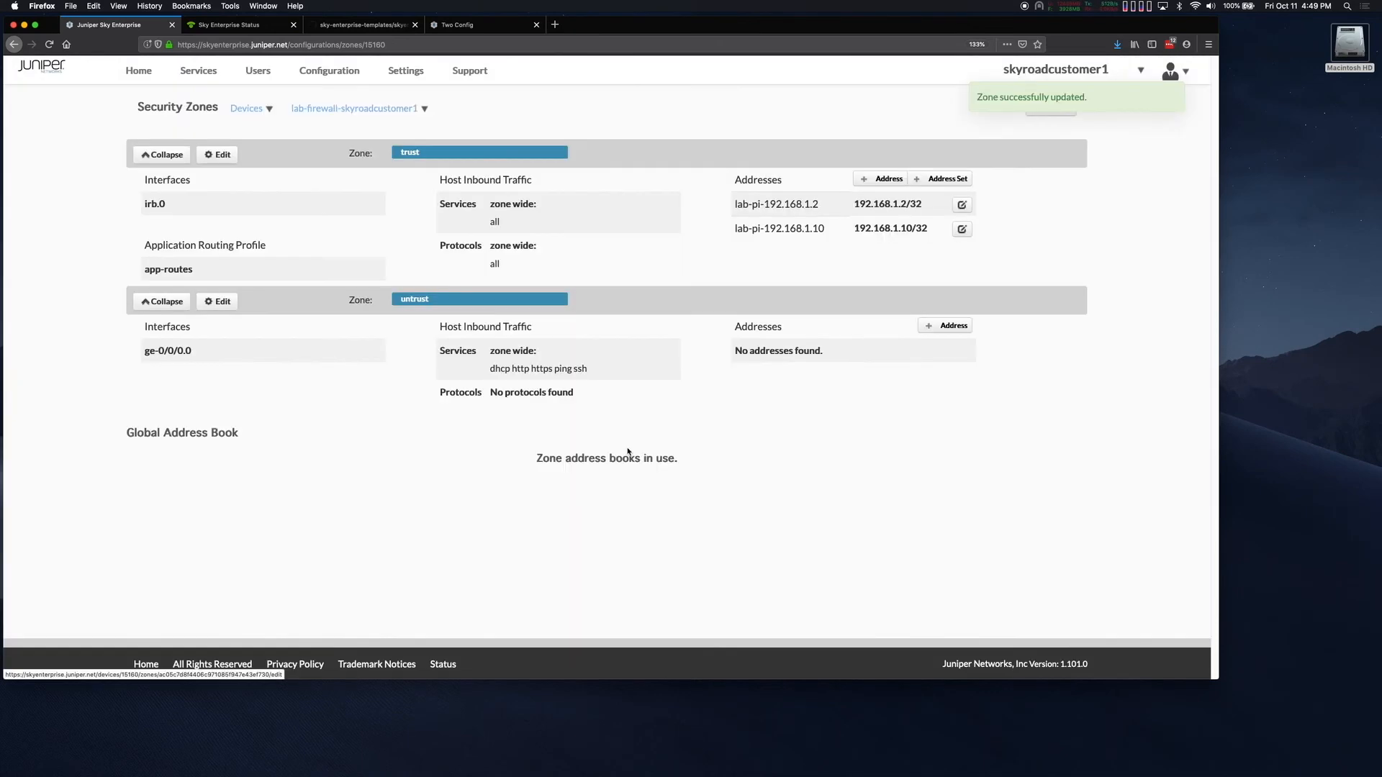
# - Add the interface ge-0/0/1.0 to the untrust security zone and save the zone
pyautogui.click(218, 303)
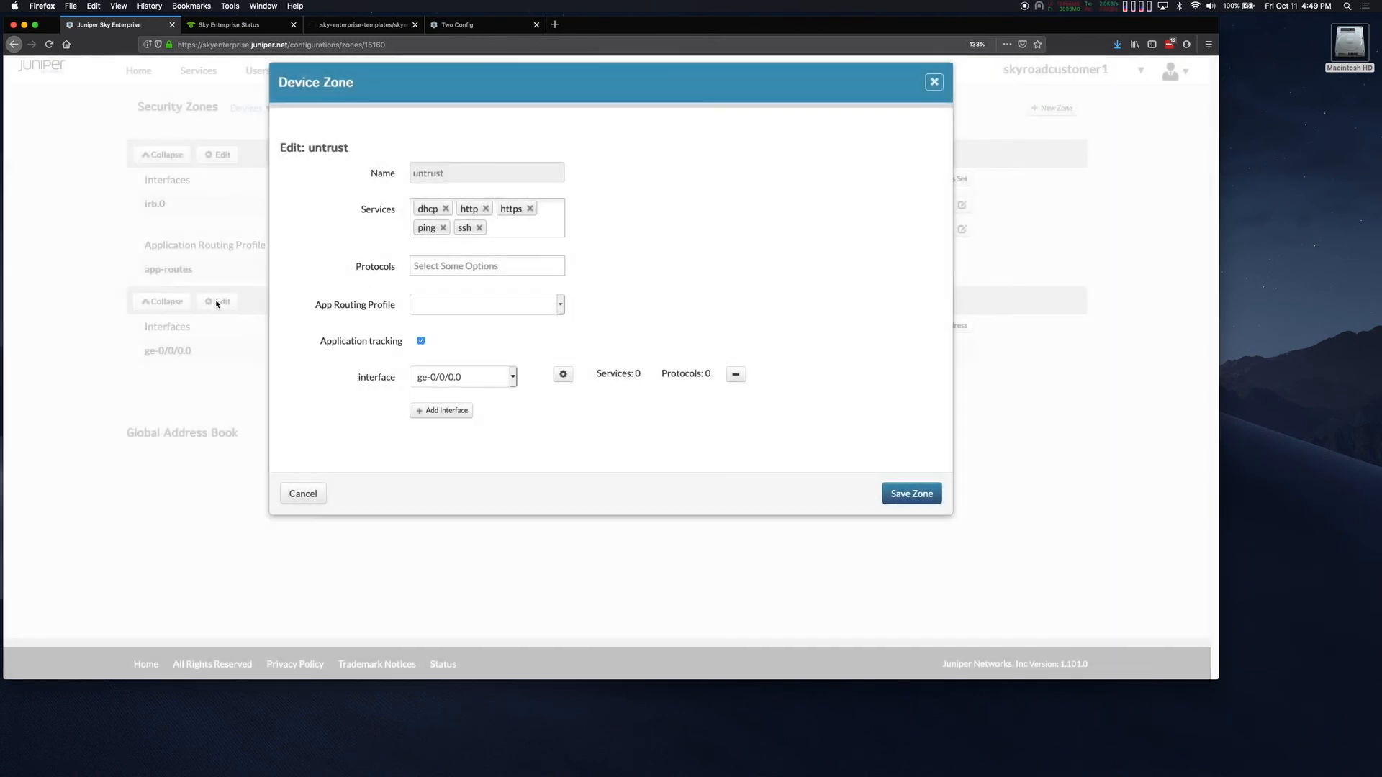
pyautogui.click(425, 411)
pyautogui.click(454, 418)
pyautogui.click(443, 440)
pyautogui.click(905, 530)
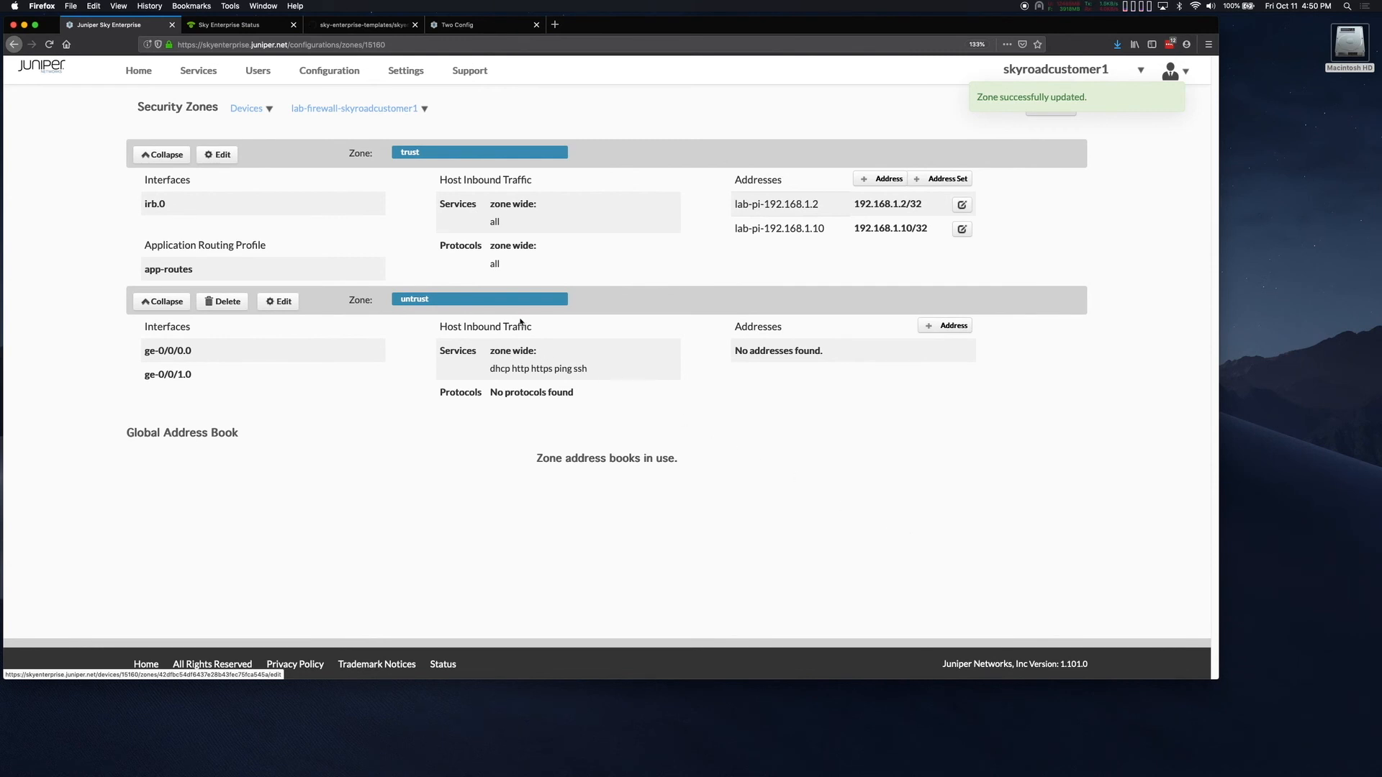
# - Add ge-0/0/1.0 to lab-firewall's WAN interfaces in Custom SD-WAN and check the WAN graphs of both interfaces
pyautogui.click(333, 115)
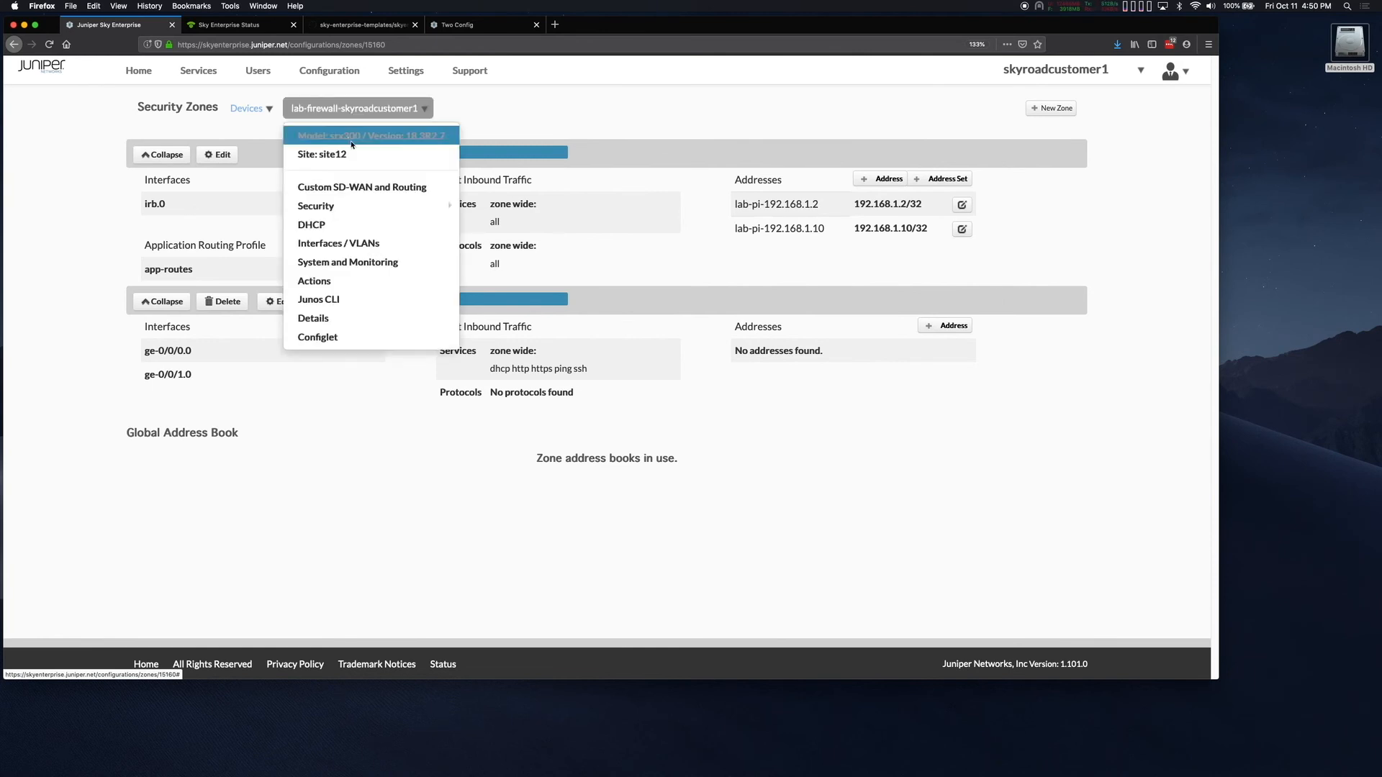
pyautogui.click(370, 187)
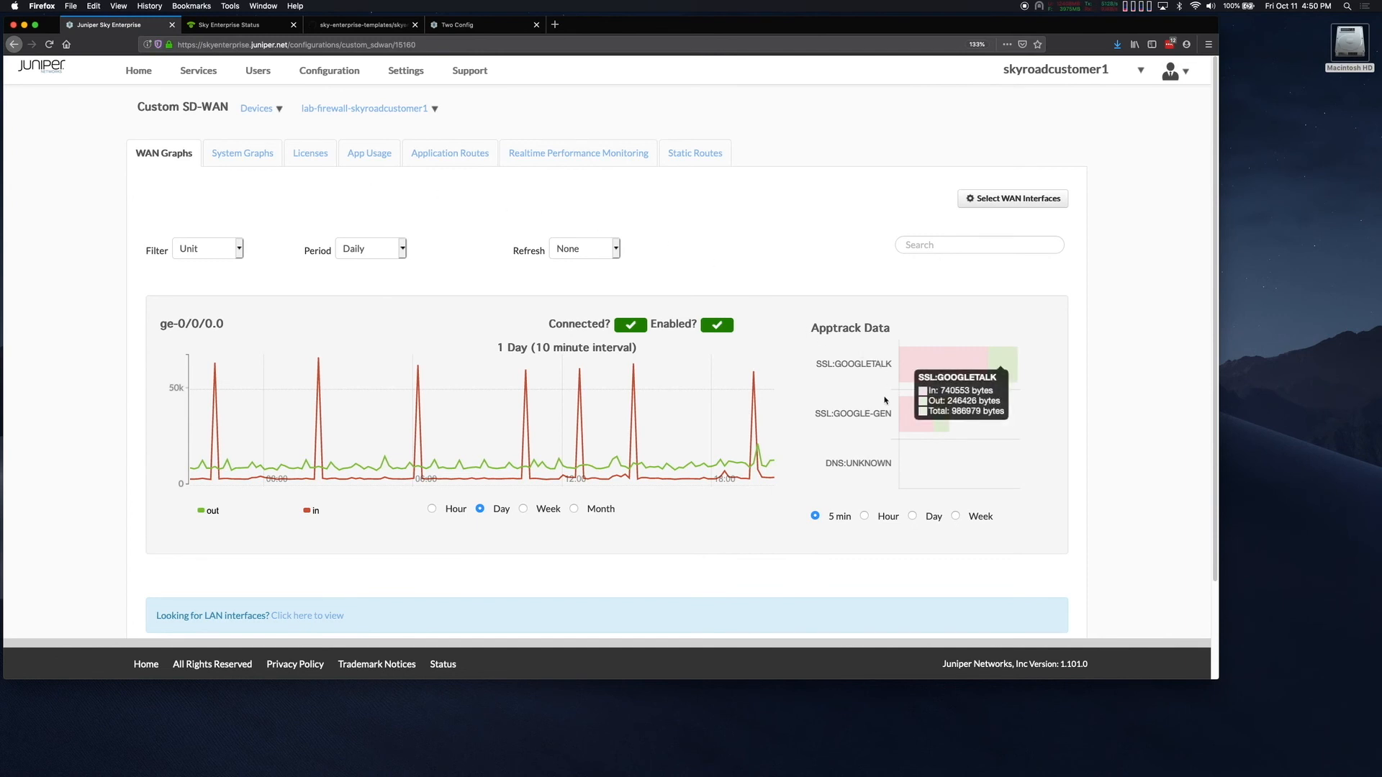
pyautogui.moveTo(888, 461)
pyautogui.moveTo(892, 436)
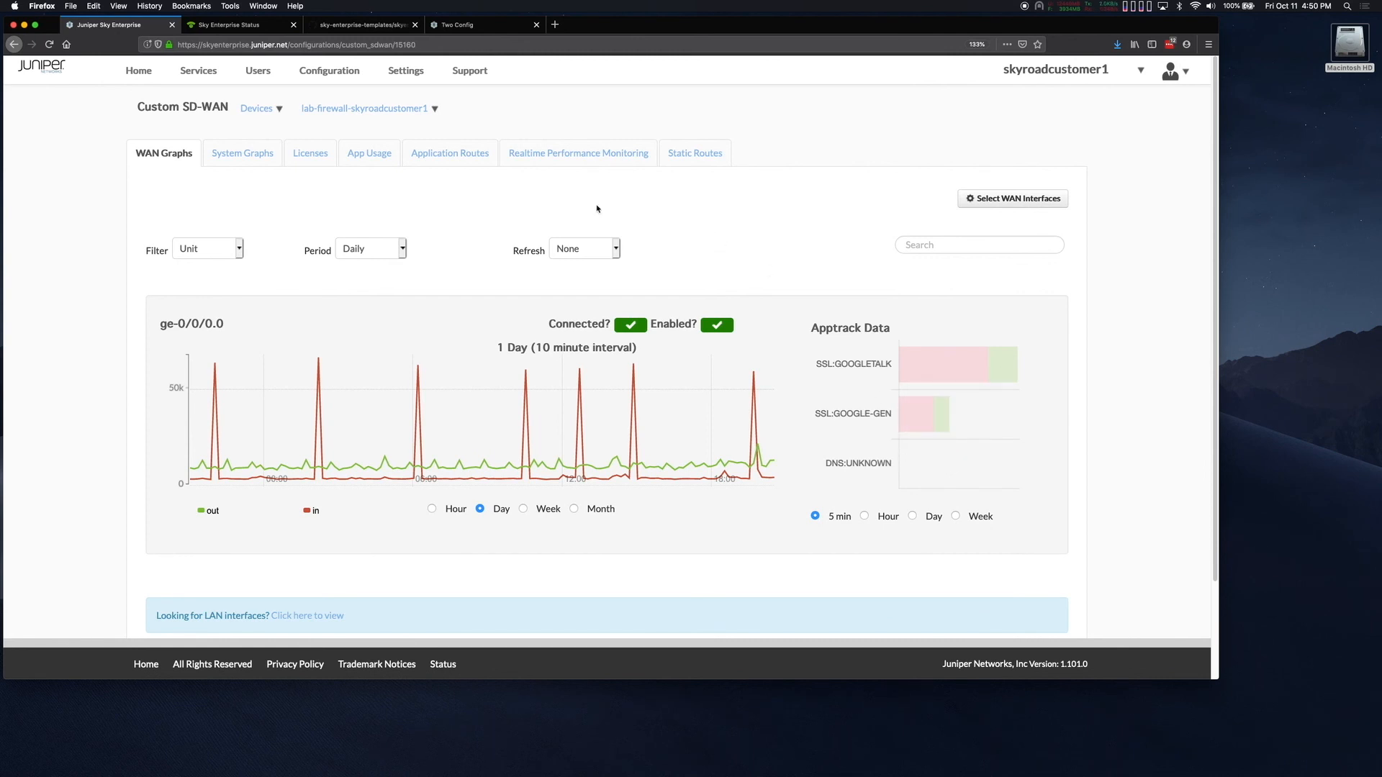
pyautogui.scroll(-3, 597, 209)
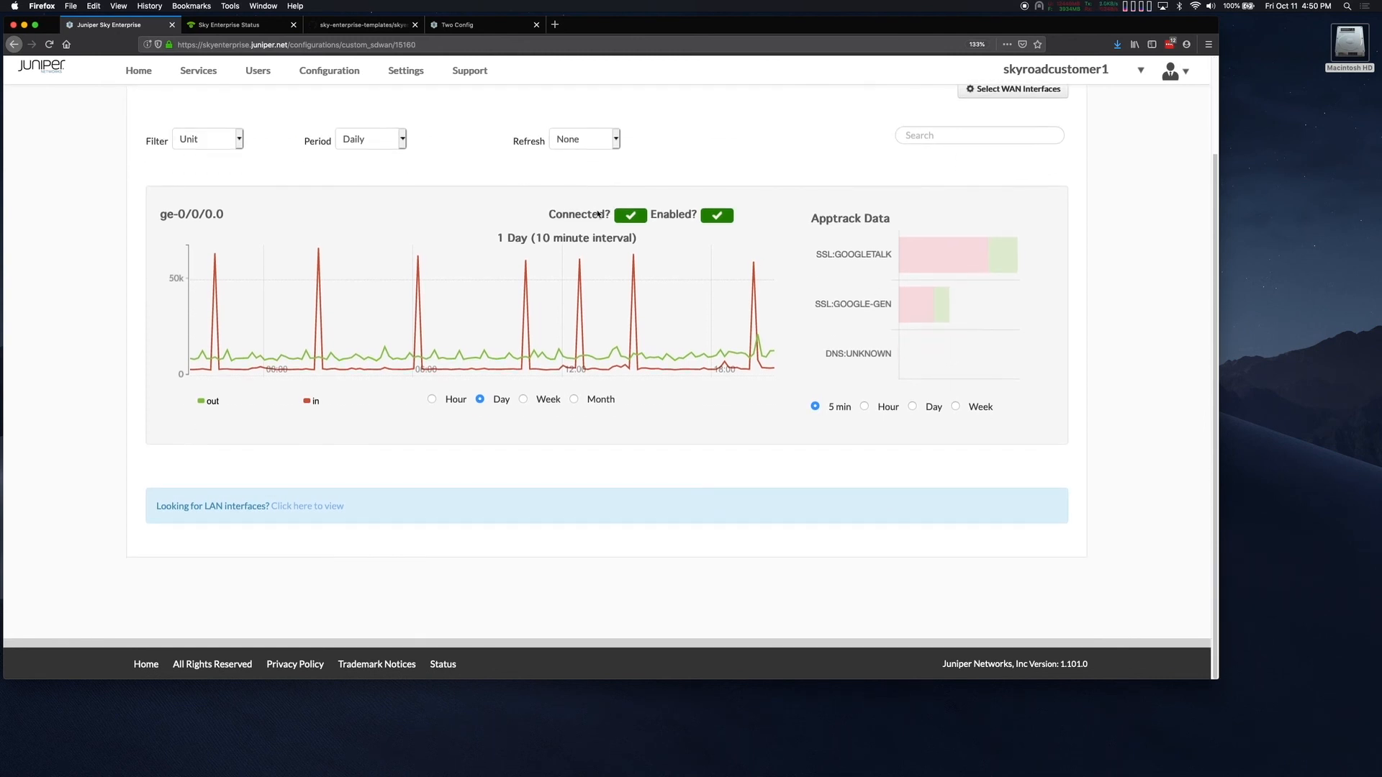
pyautogui.scroll(3, 597, 213)
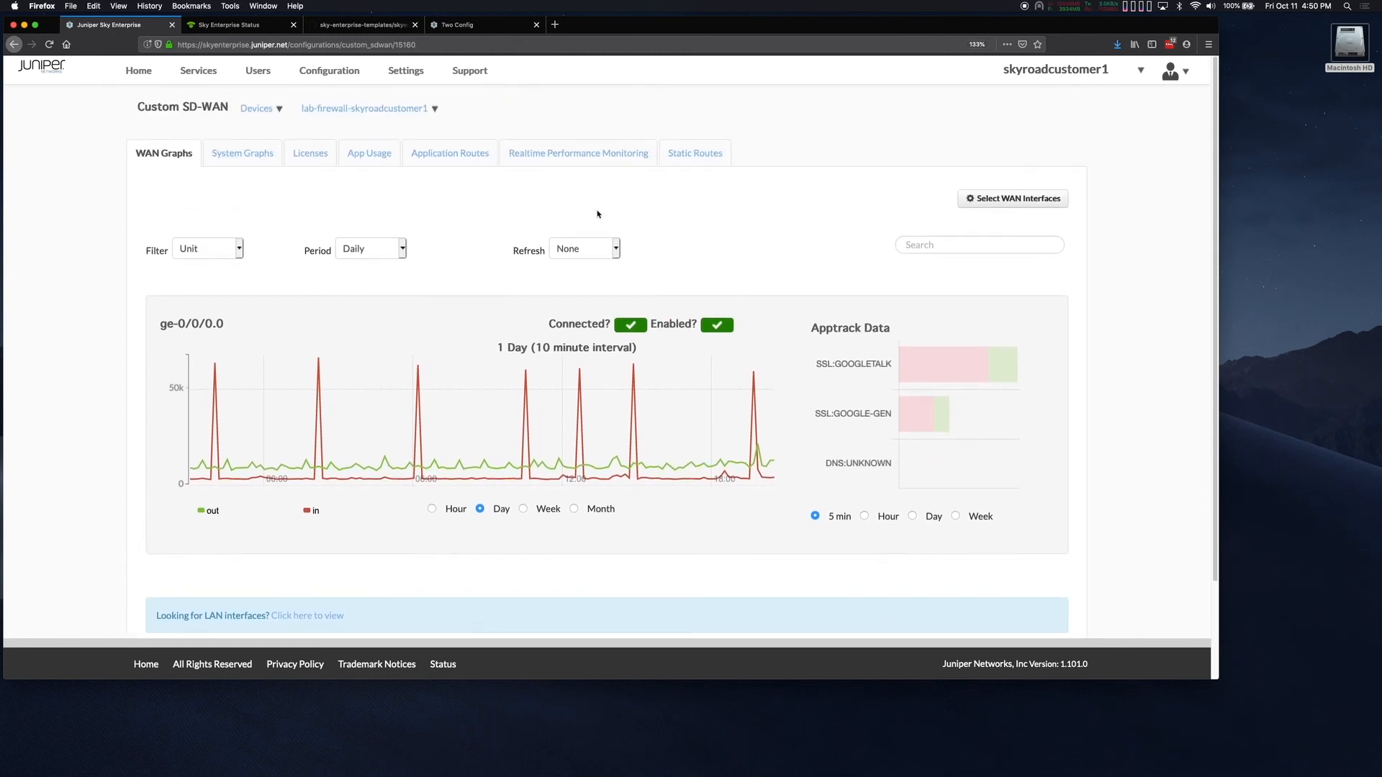
pyautogui.click(975, 209)
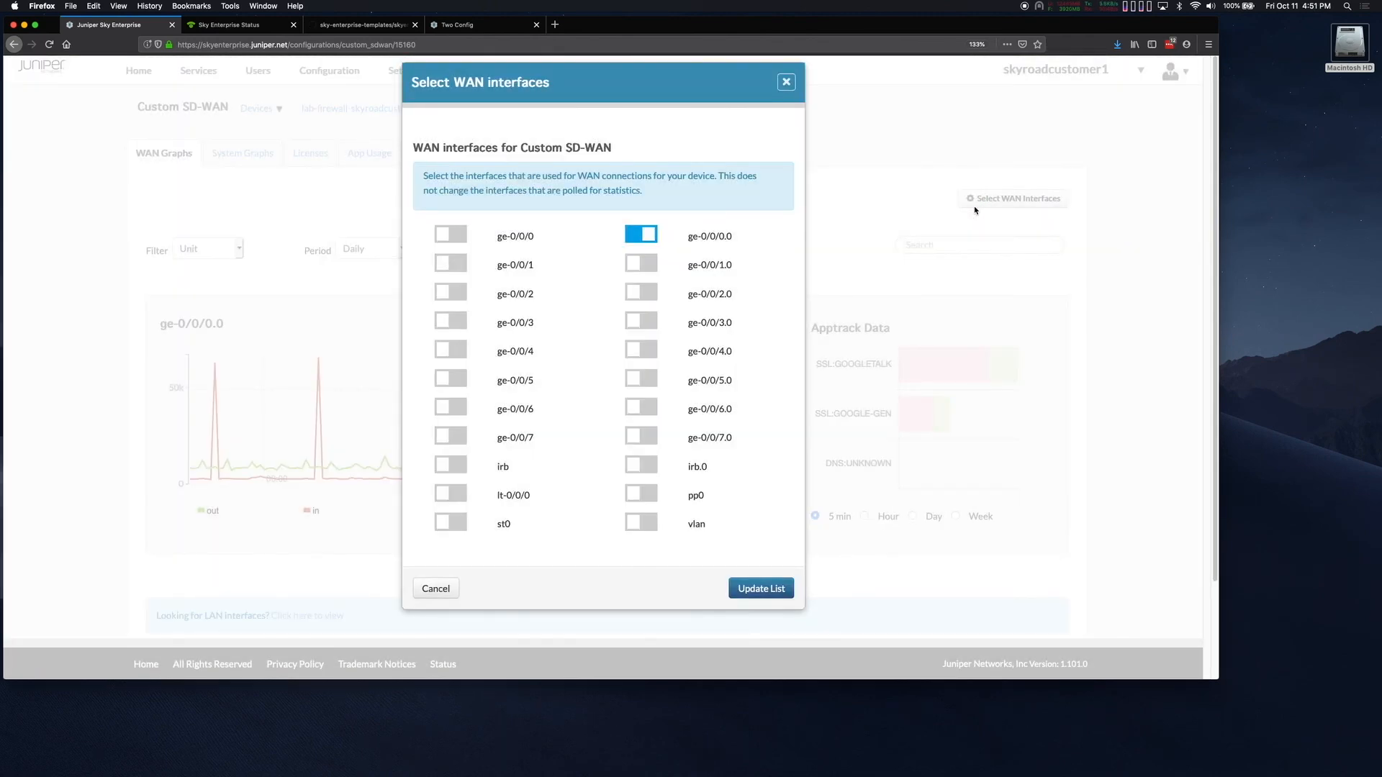
pyautogui.click(644, 263)
pyautogui.click(760, 588)
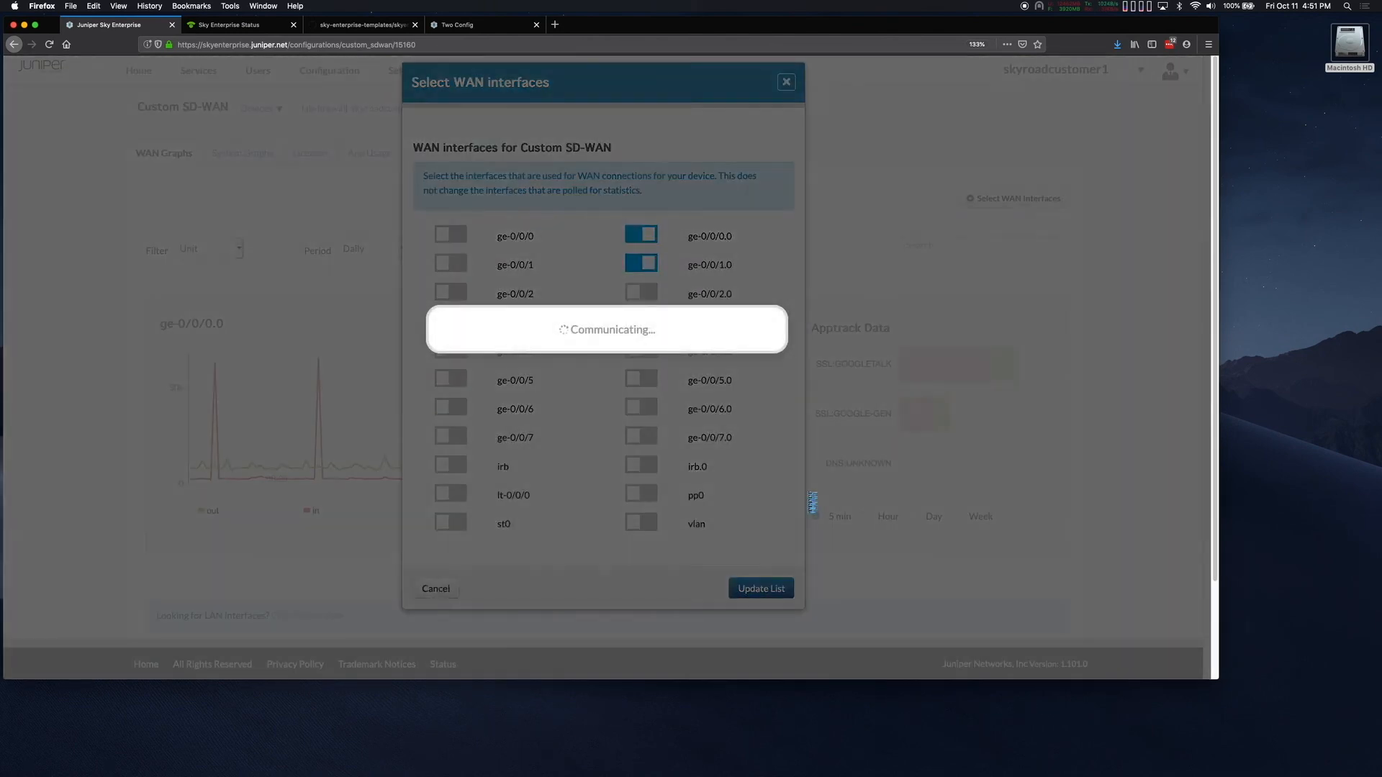
pyautogui.scroll(-5, 856, 367)
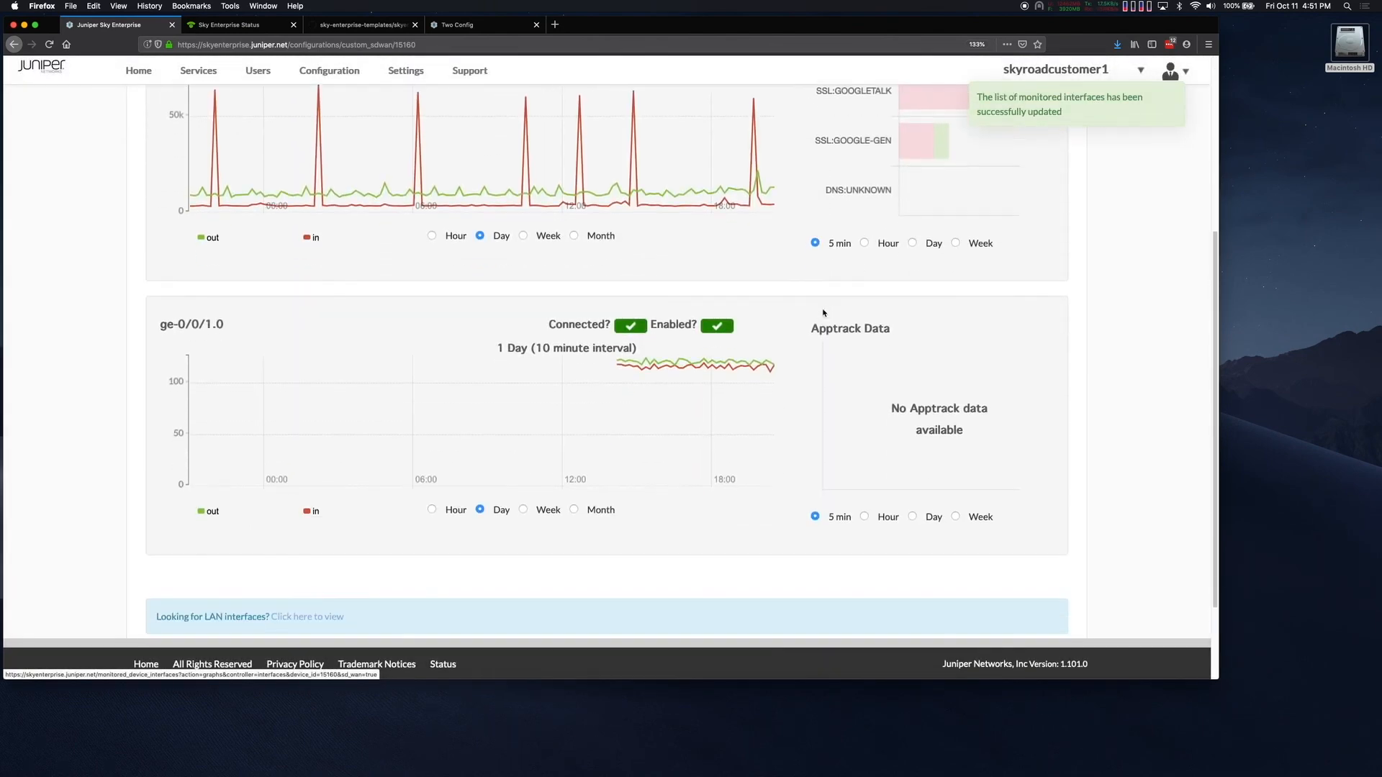
pyautogui.scroll(5, 547, 324)
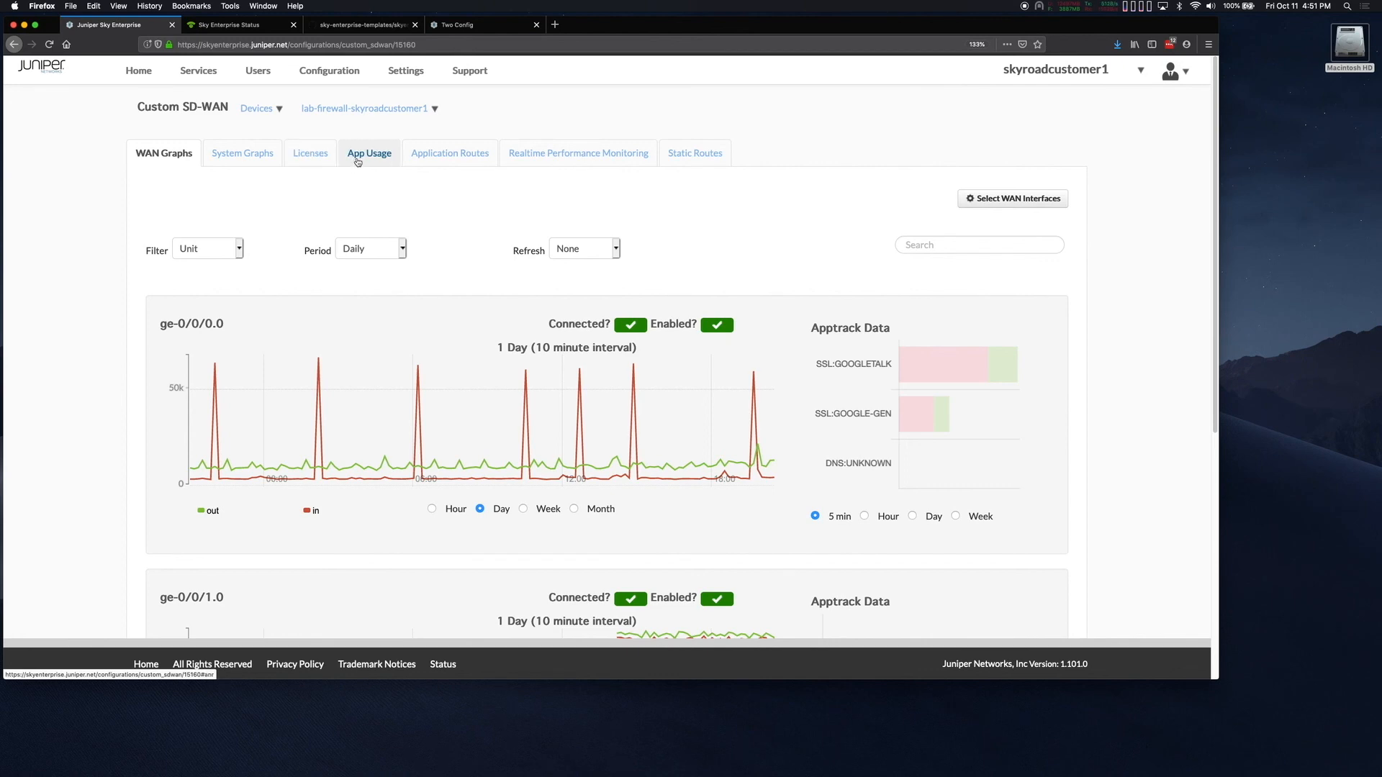
# - Examine the packet loss and detailed results of the isp2_test performance monitoring probe, and collapse the details
pyautogui.click(531, 162)
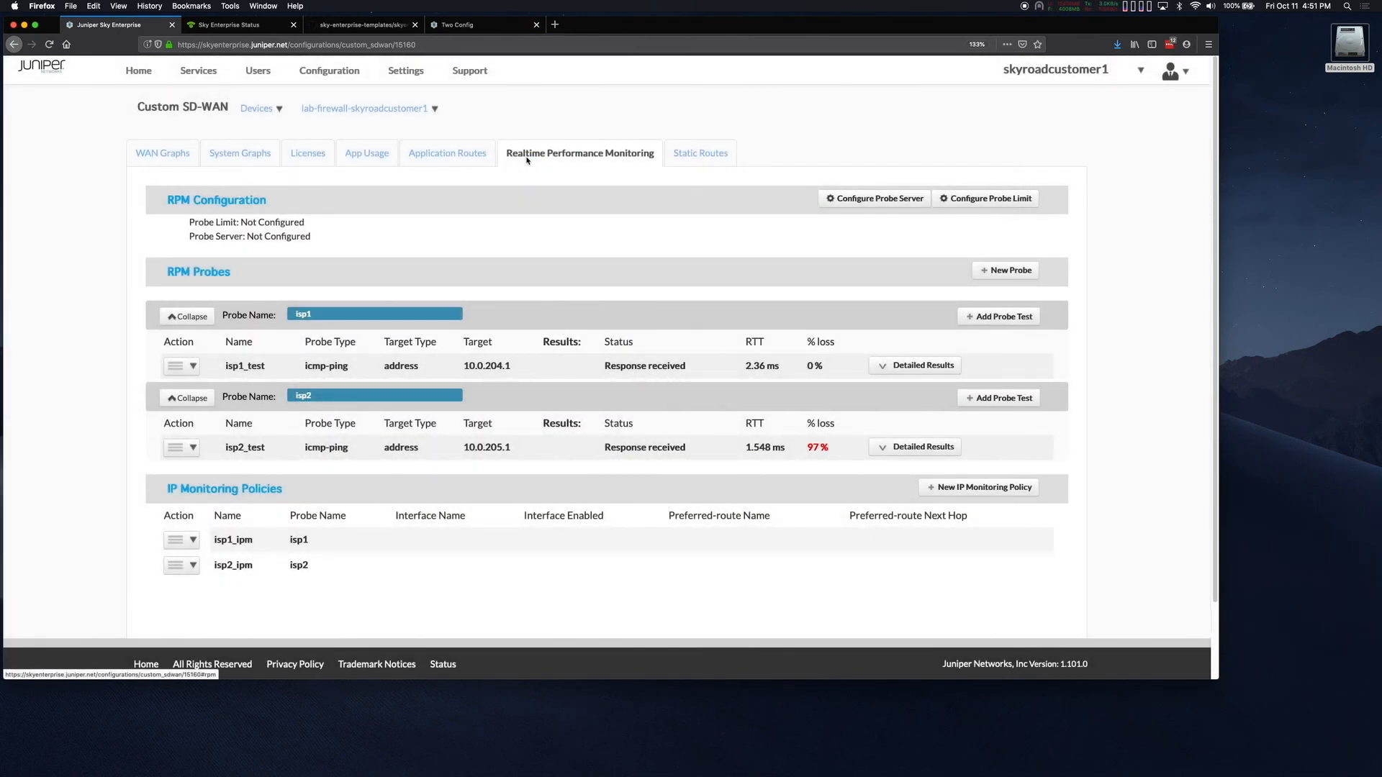
pyautogui.doubleClick(815, 447)
pyautogui.click(881, 446)
pyautogui.scroll(-5, 803, 449)
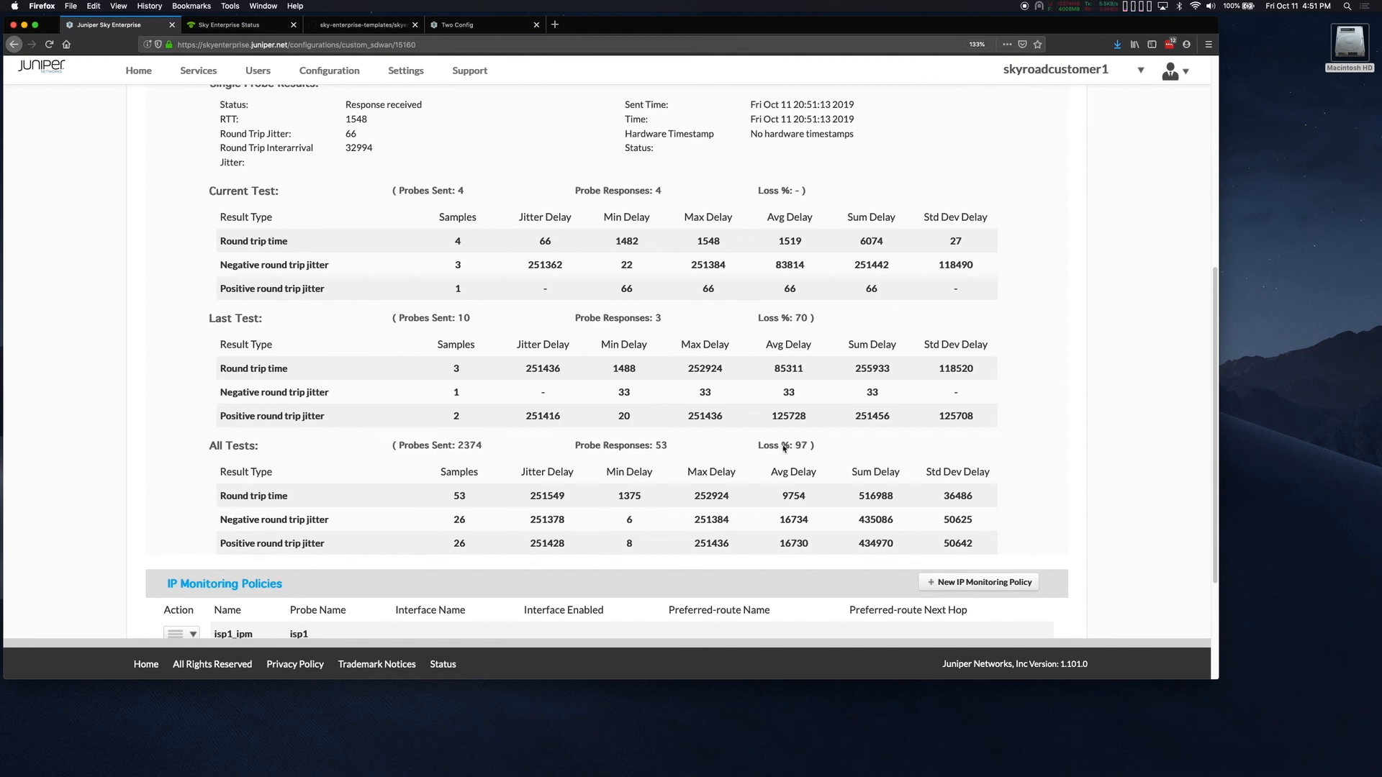
pyautogui.scroll(10, 781, 446)
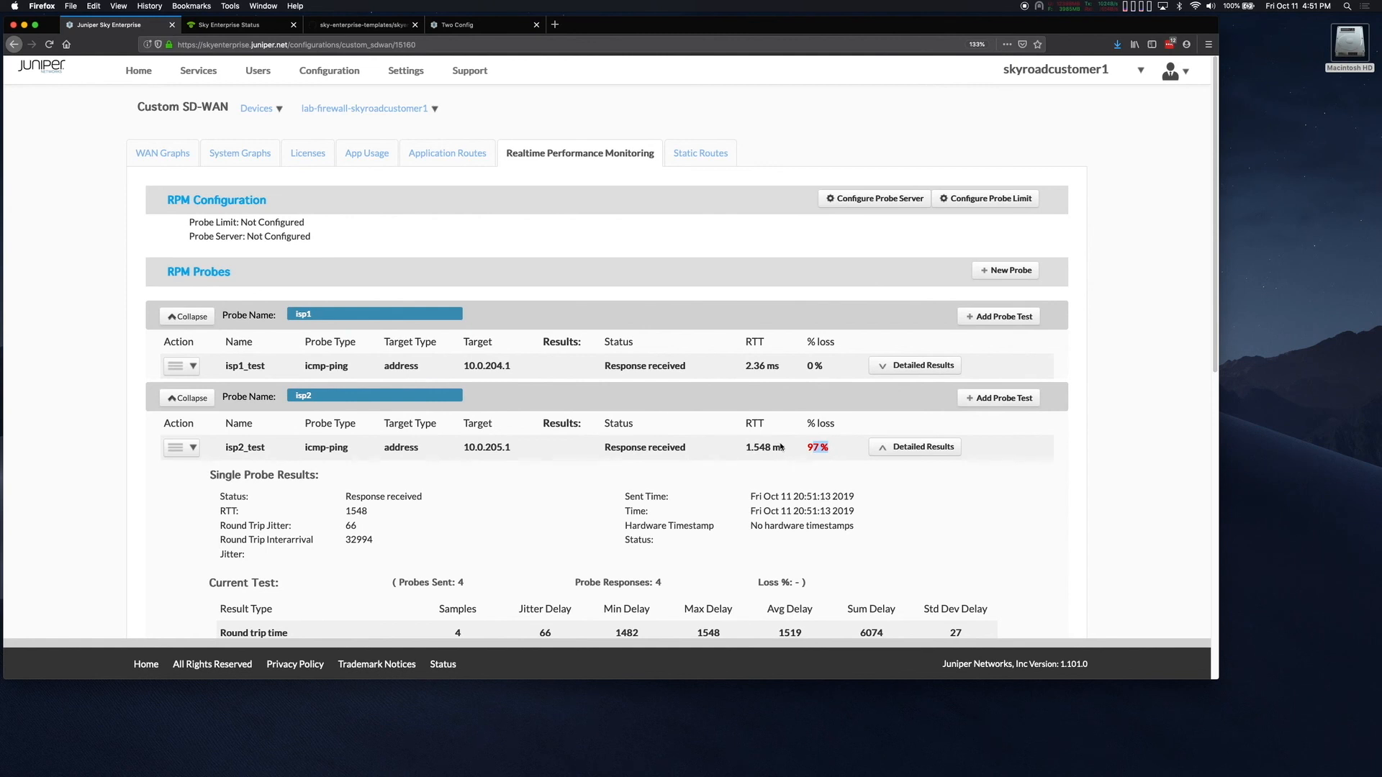
pyautogui.click(887, 449)
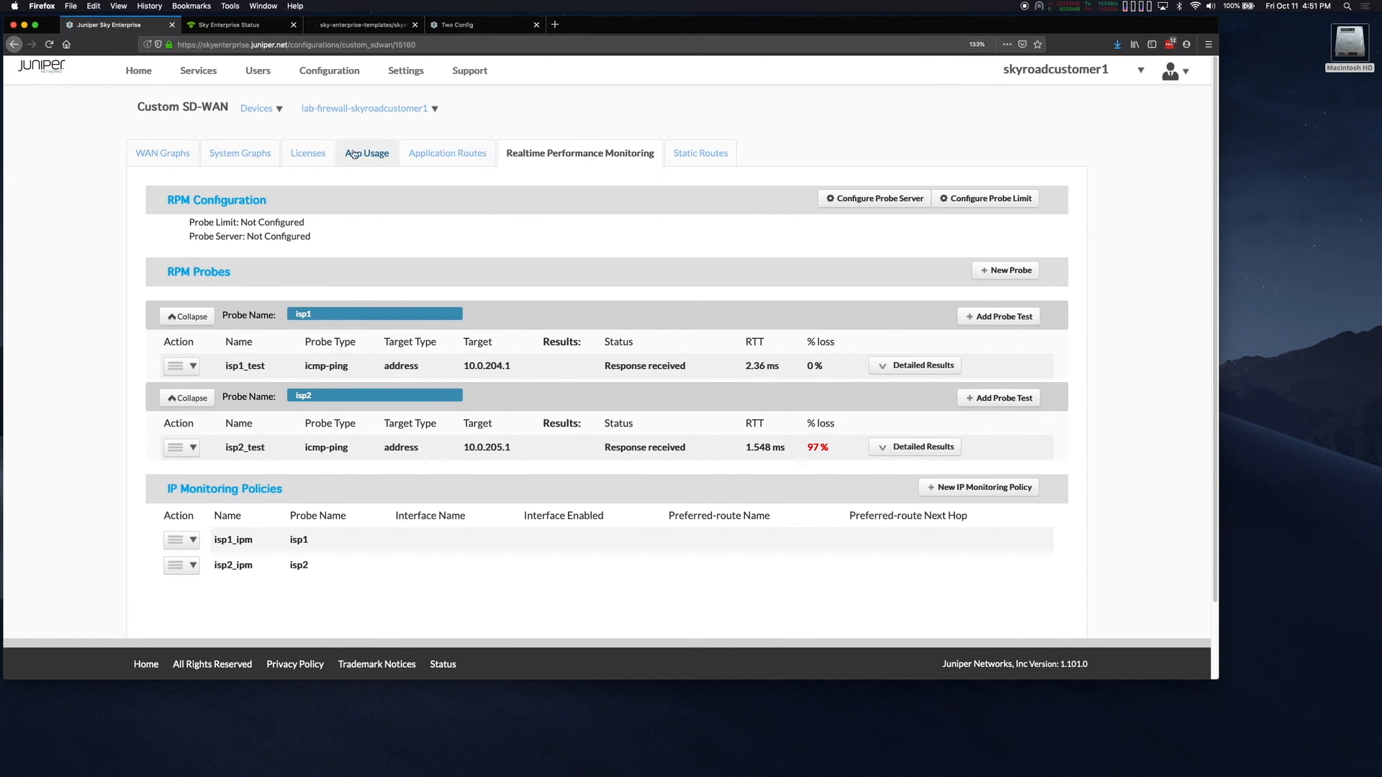
# - Generate a 5-minute quick report of lab-firewall's application usage
pyautogui.click(186, 154)
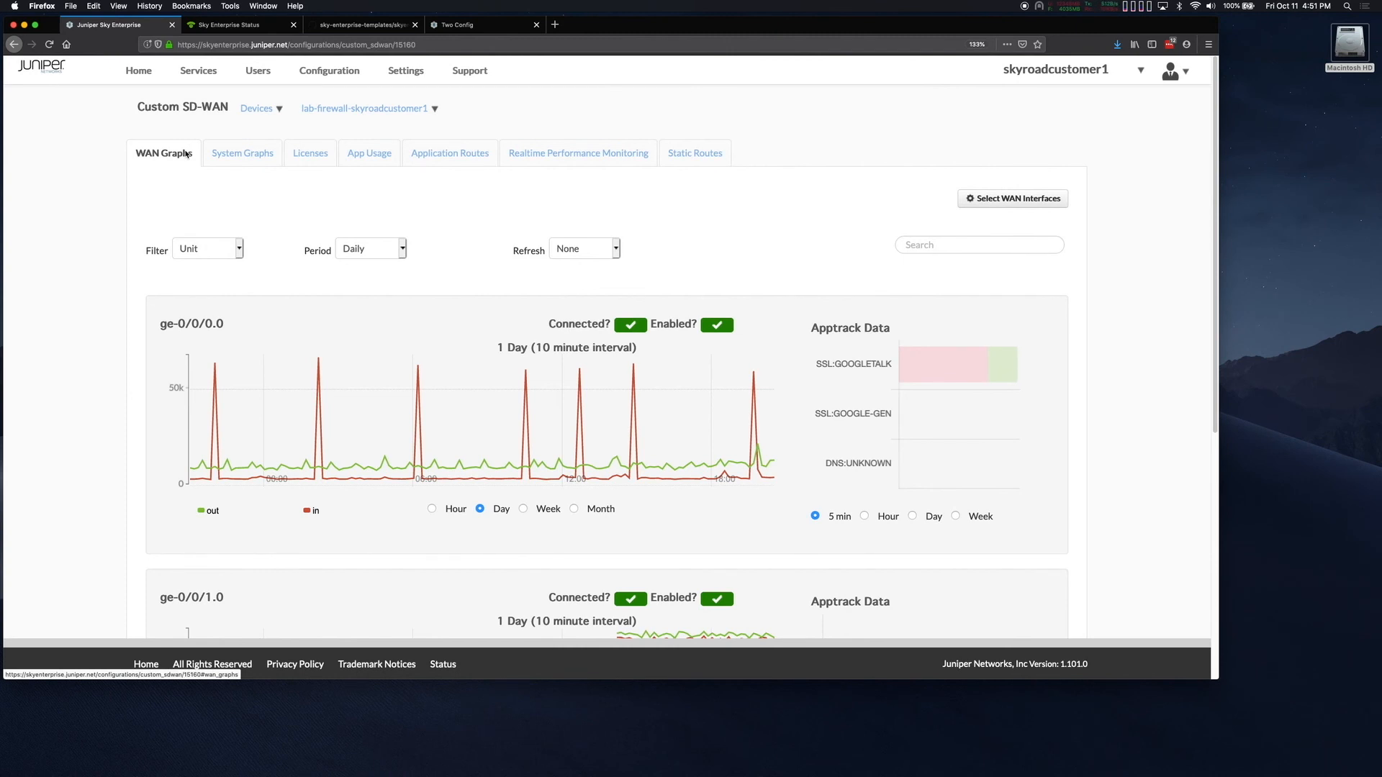
pyautogui.click(393, 151)
pyautogui.click(1029, 194)
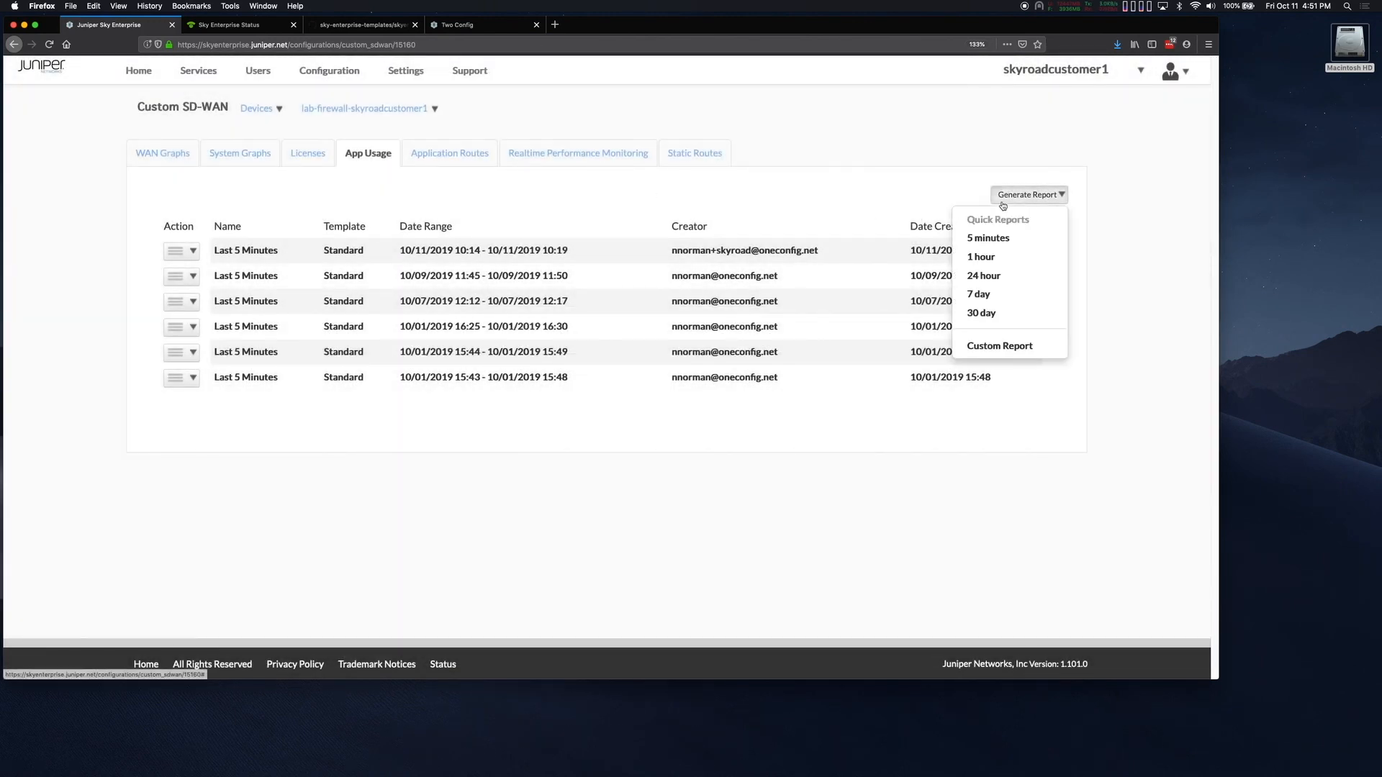
pyautogui.click(1018, 238)
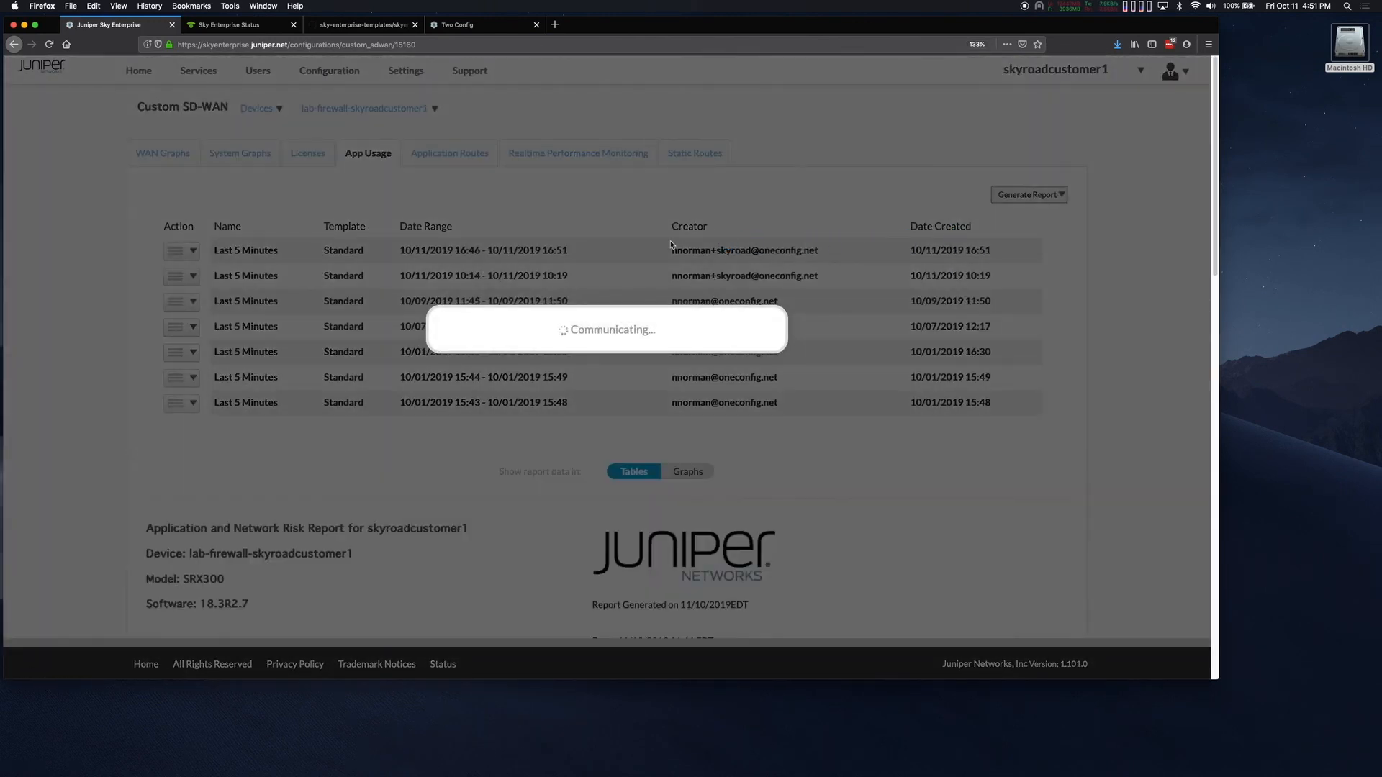
# - Review the report's web filtering, threat and top IP application data, and return to the WAN graphs
pyautogui.scroll(-5, 670, 360)
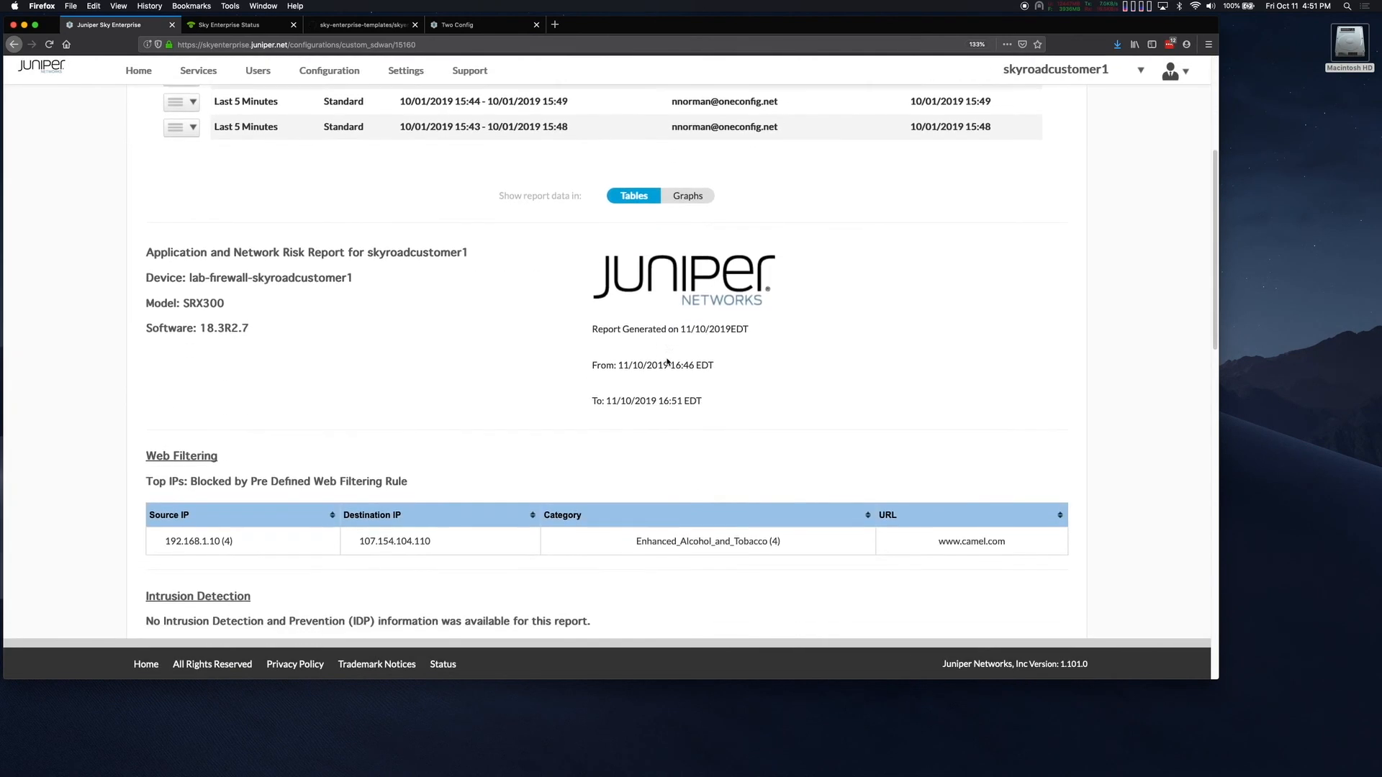
pyautogui.scroll(-3, 412, 458)
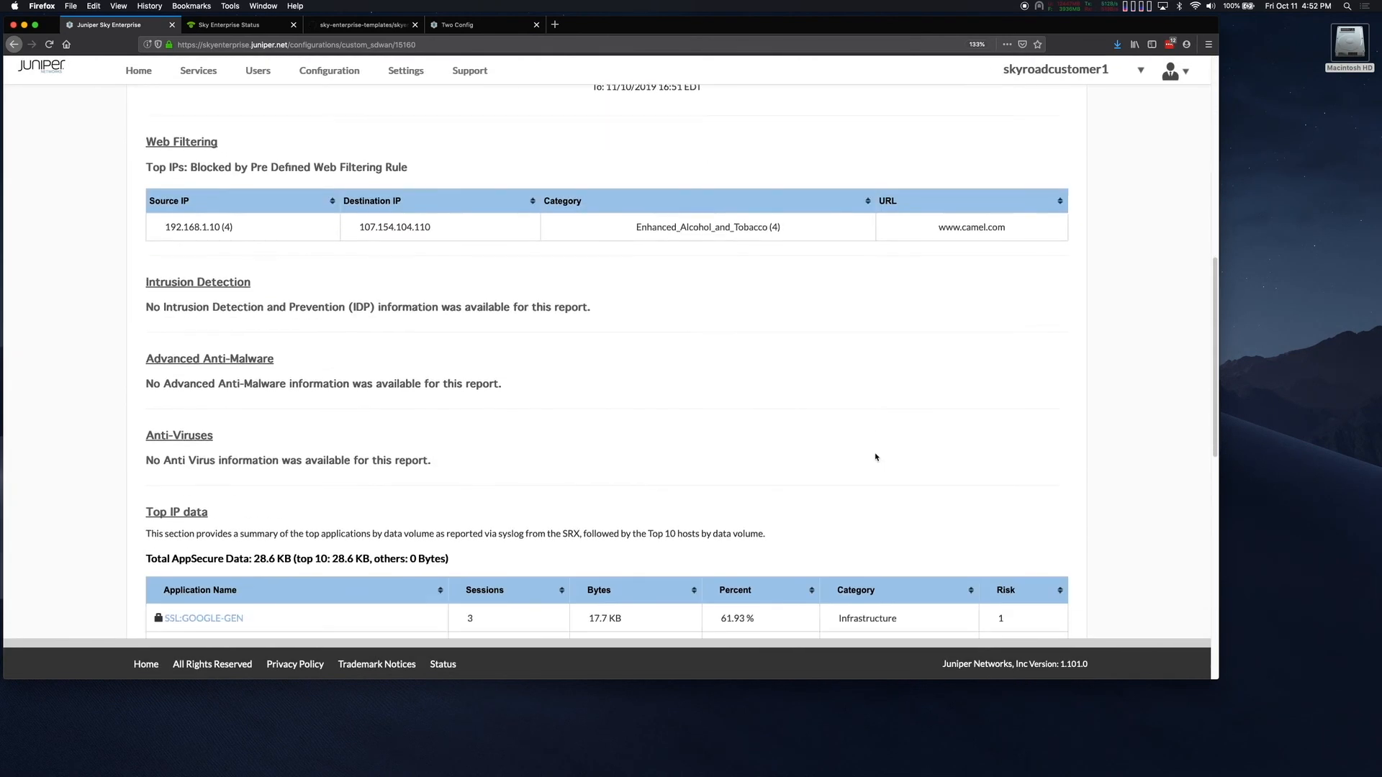
pyautogui.scroll(-3, 394, 457)
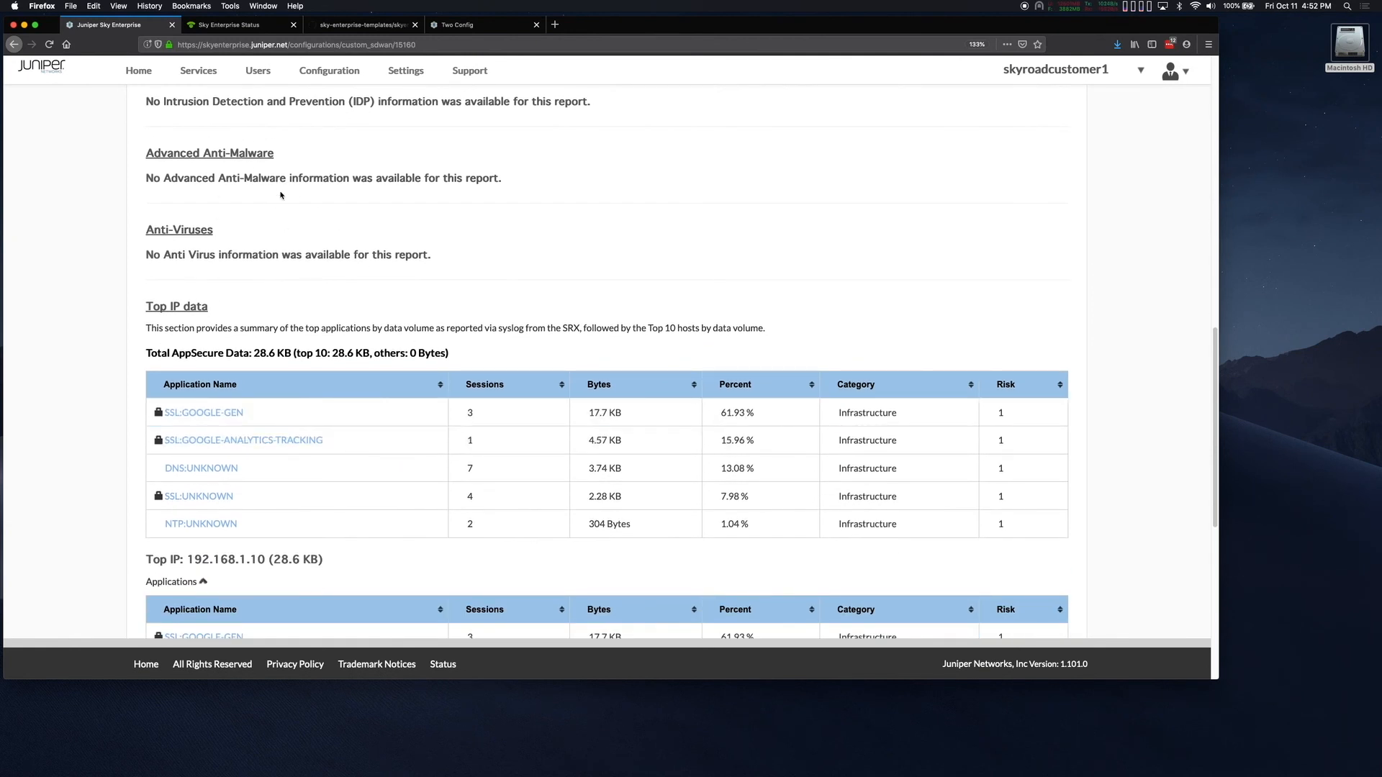
pyautogui.scroll(-3, 310, 426)
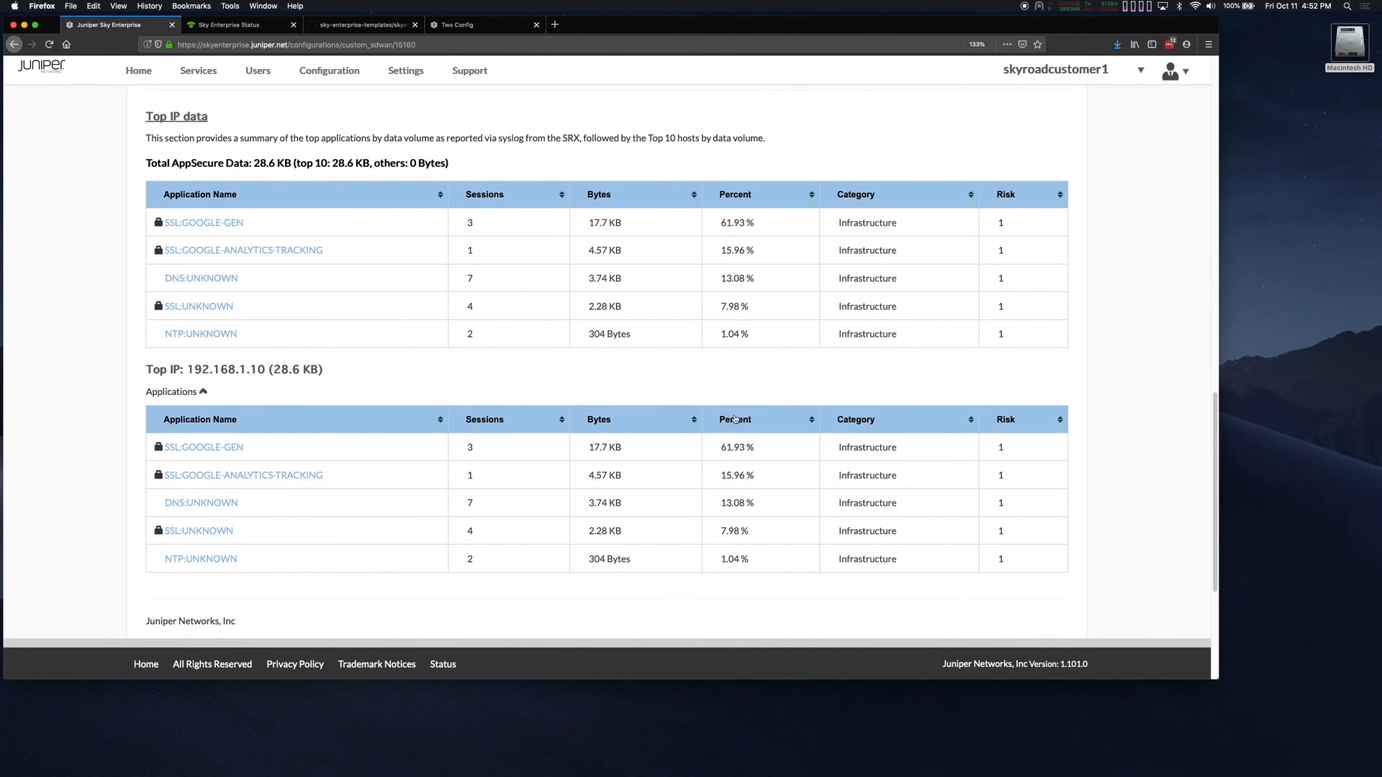
pyautogui.scroll(-2, 716, 423)
pyautogui.scroll(15, 716, 424)
pyautogui.click(167, 146)
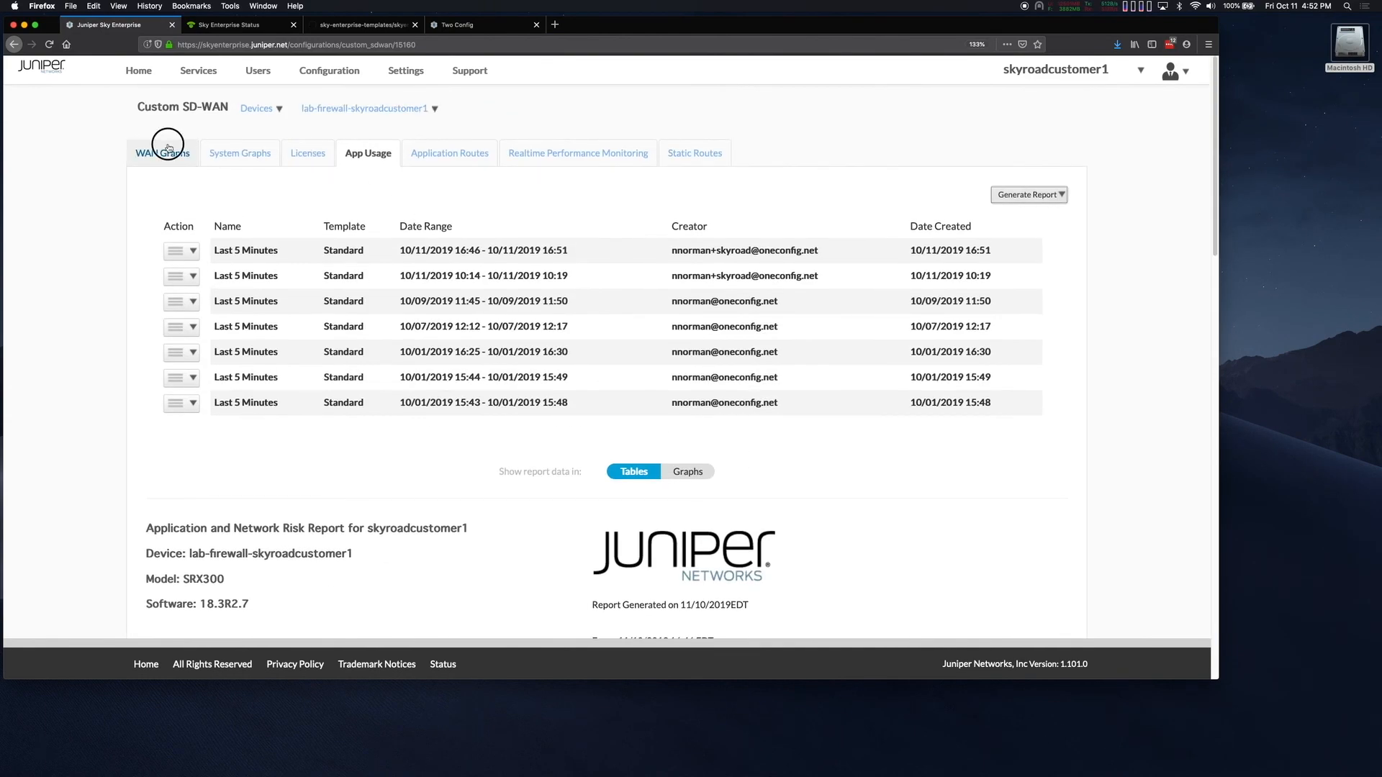